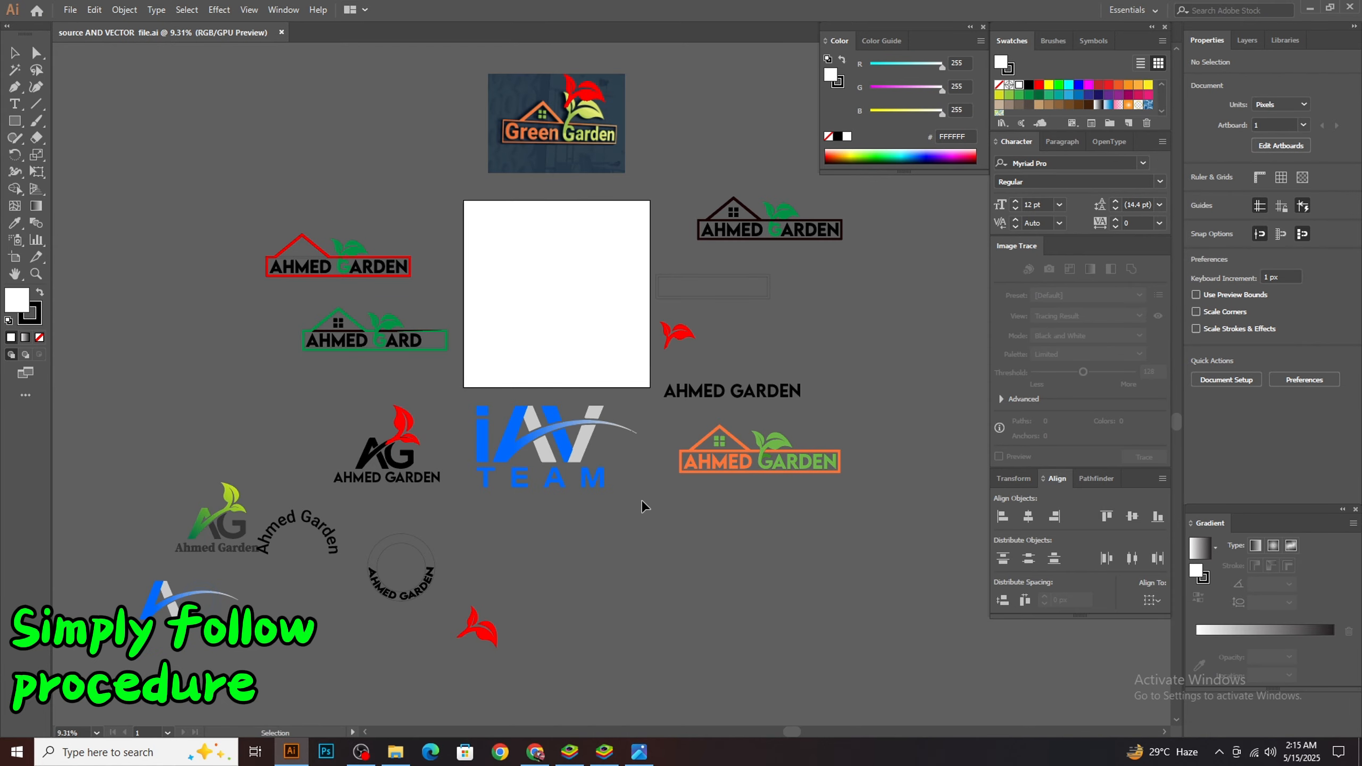
Move the iAV TEAM logo group from below onto the white artboard and deselect it
click(547, 448)
drag(548, 448, 558, 306)
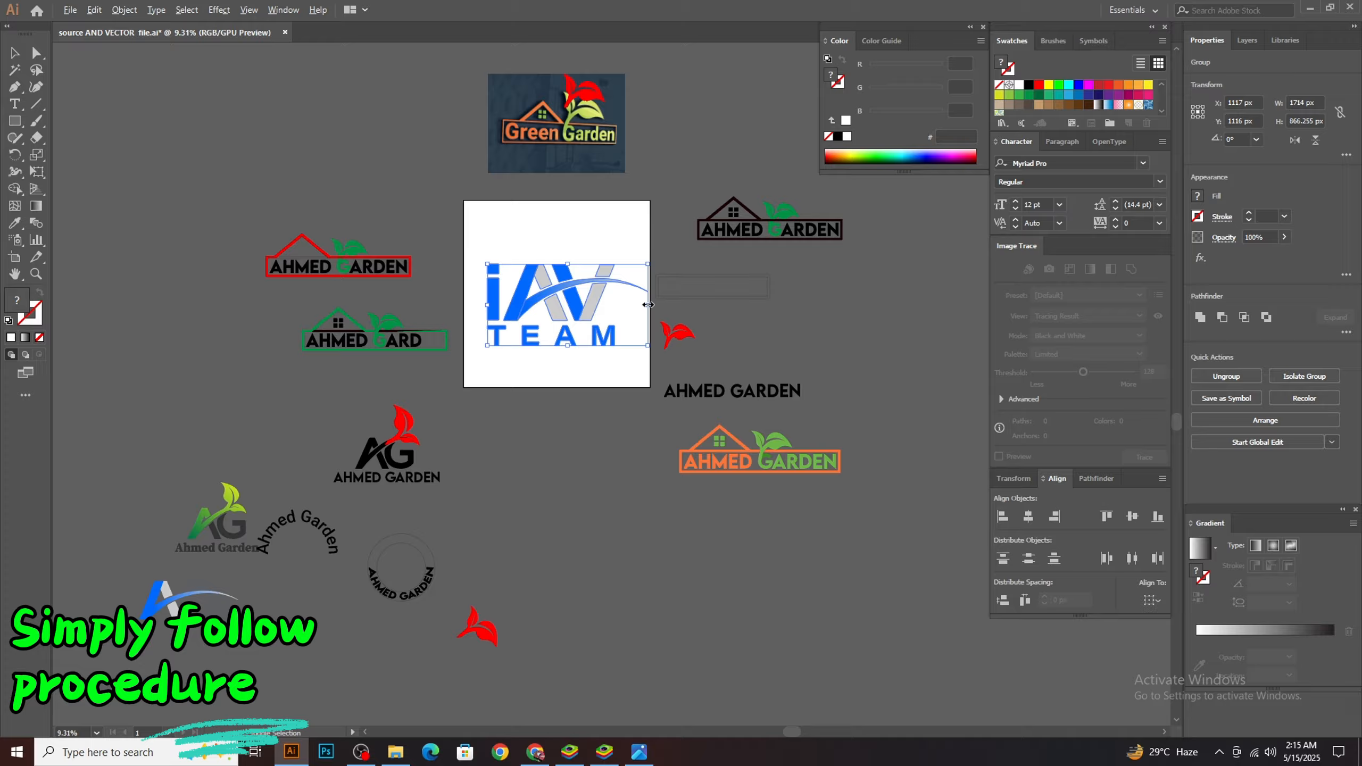
drag(648, 305, 861, 325)
key(v)
click(681, 364)
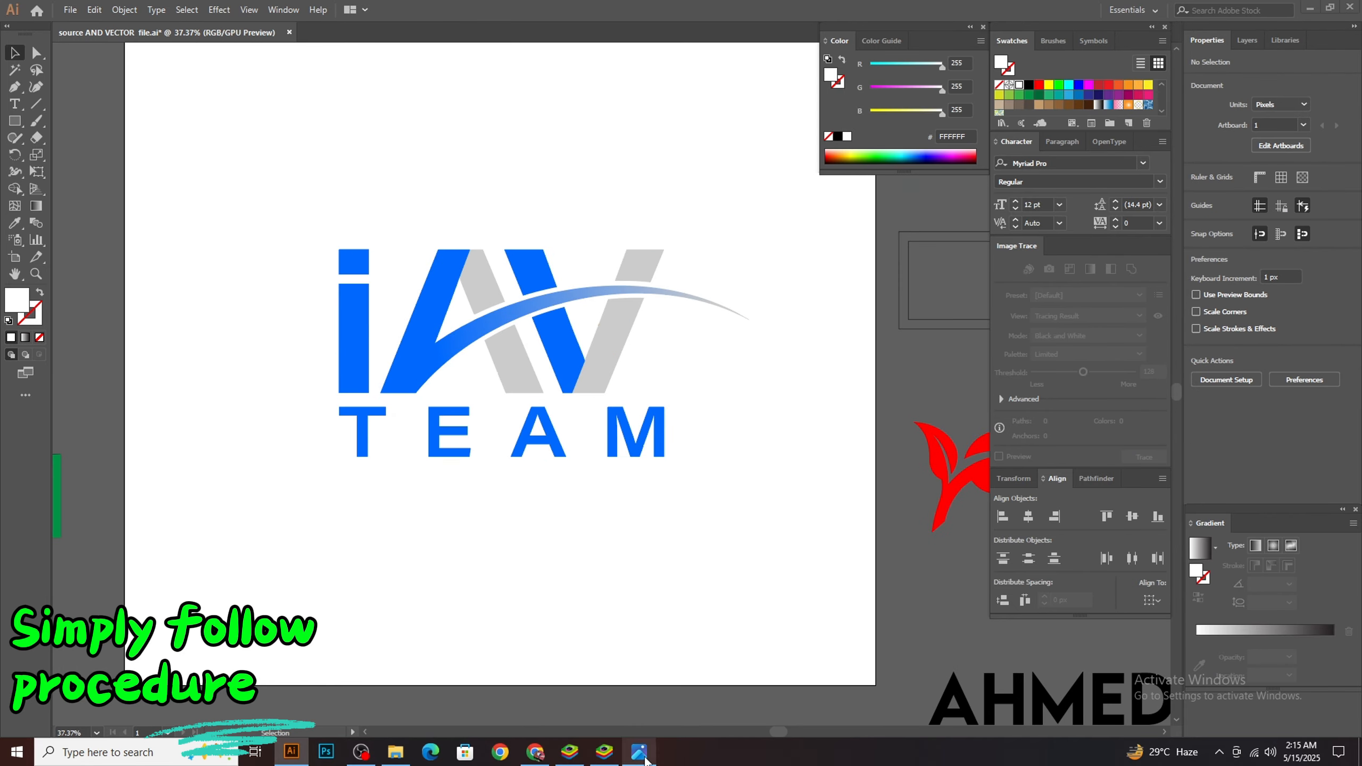
View the reference image wall mockup2.jpg, minimize it and launch Photoshop
click(642, 747)
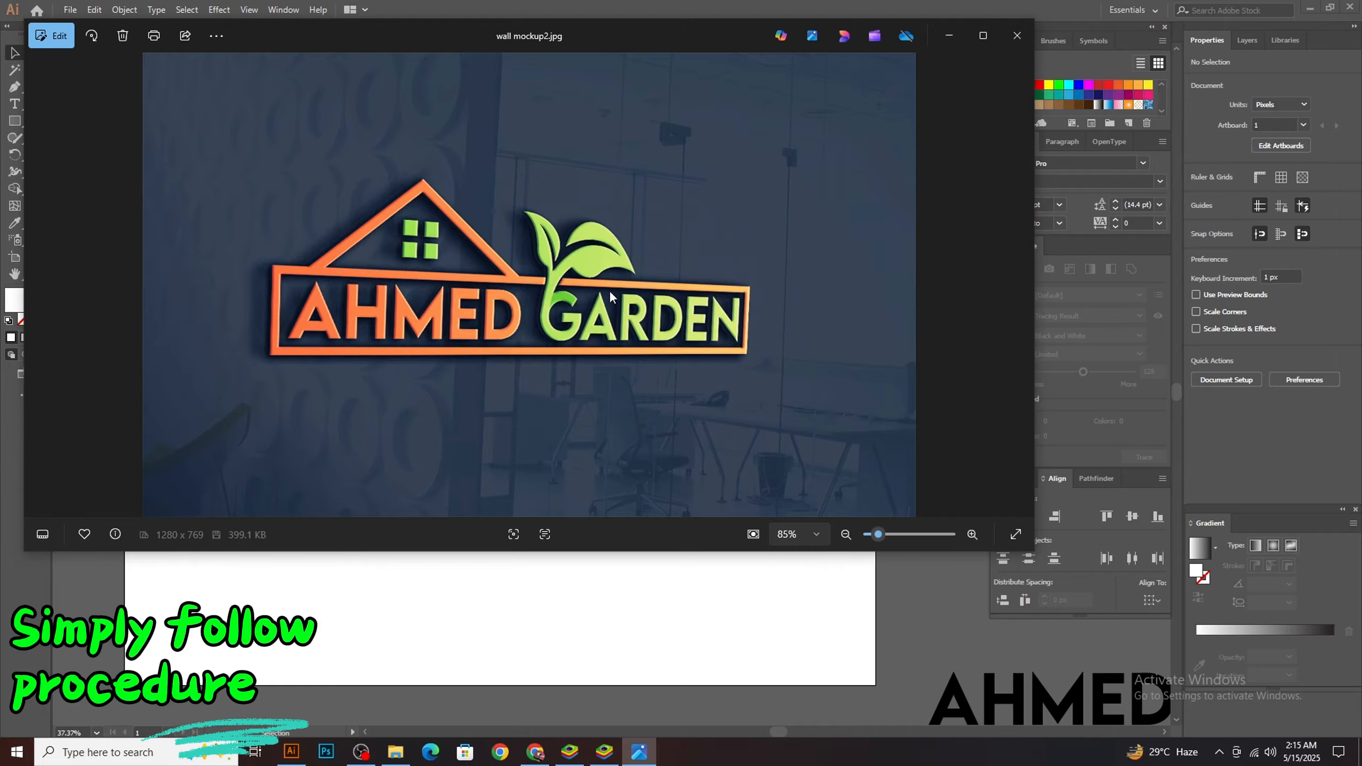
click(953, 36)
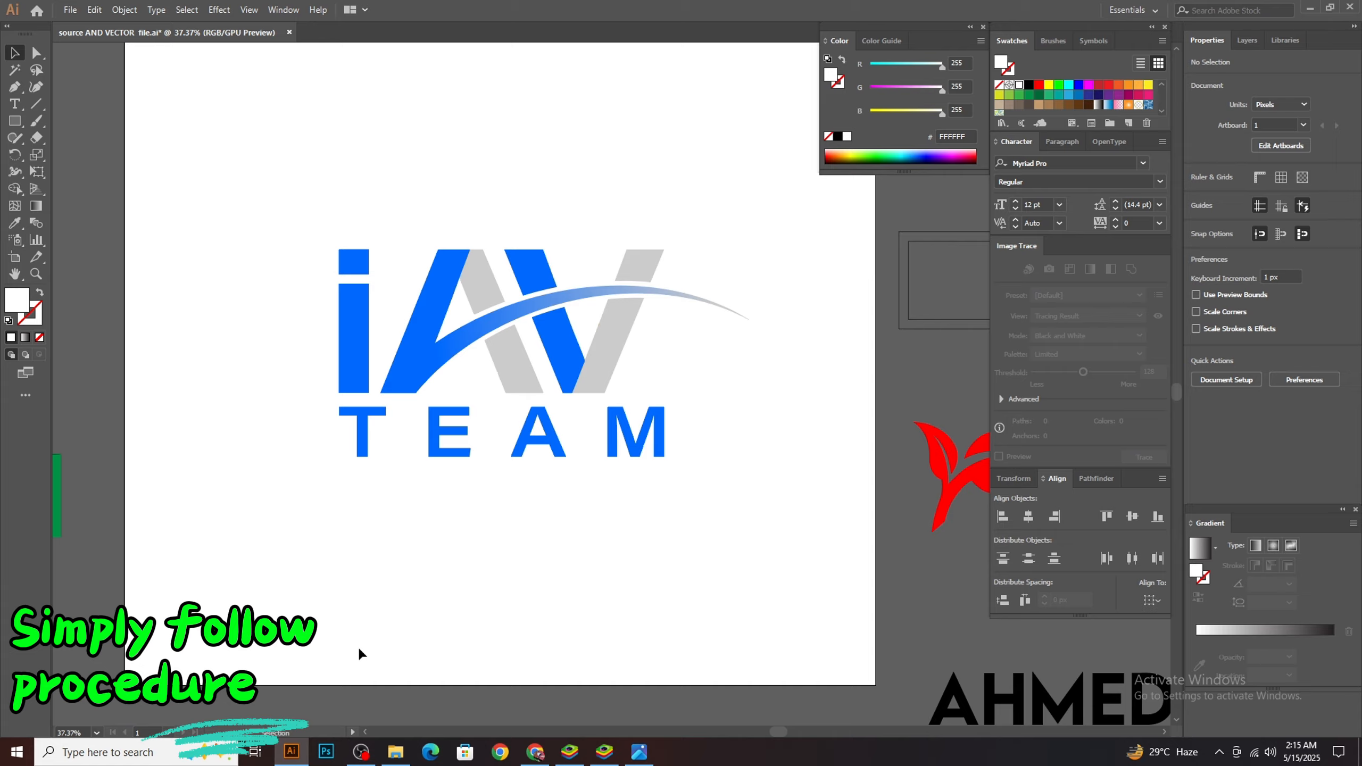
click(328, 752)
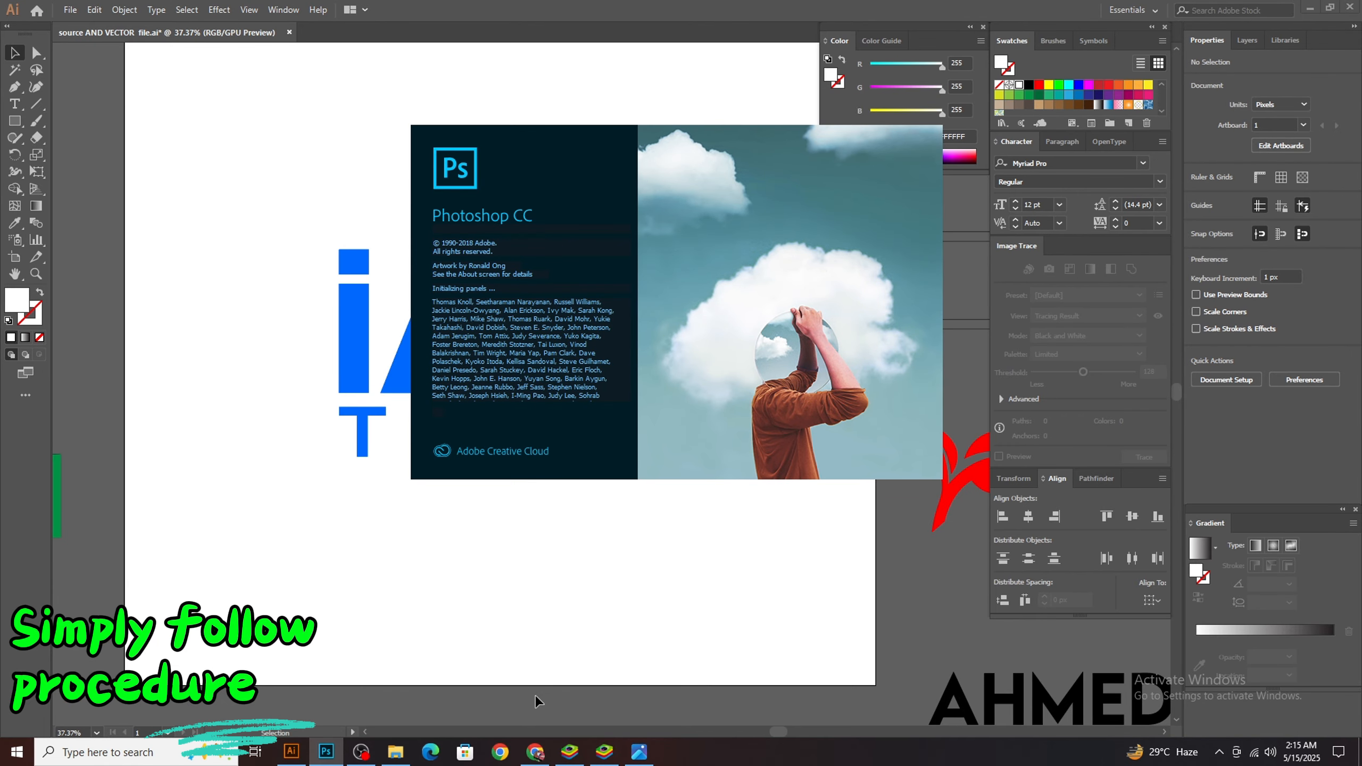
Switch to Chrome and open freepik.com in a new tab
click(535, 753)
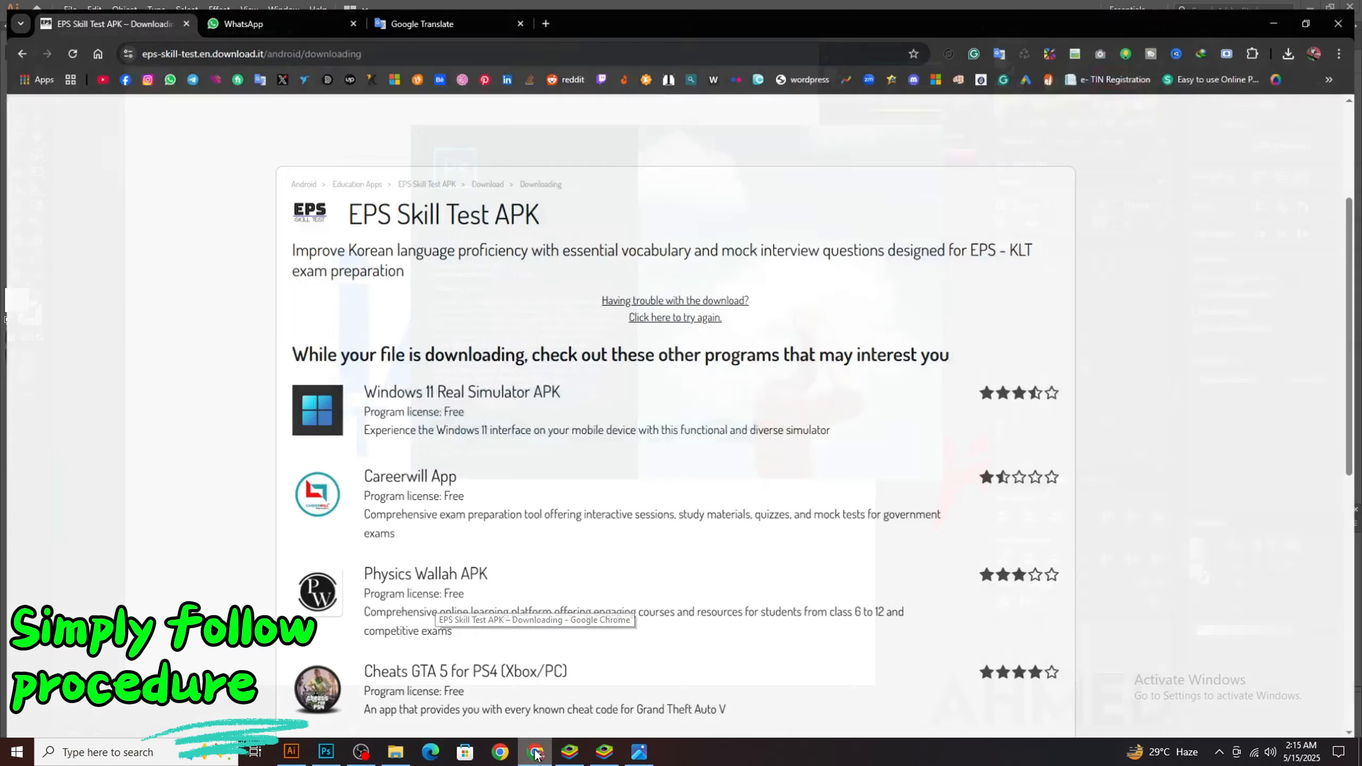
click(546, 14)
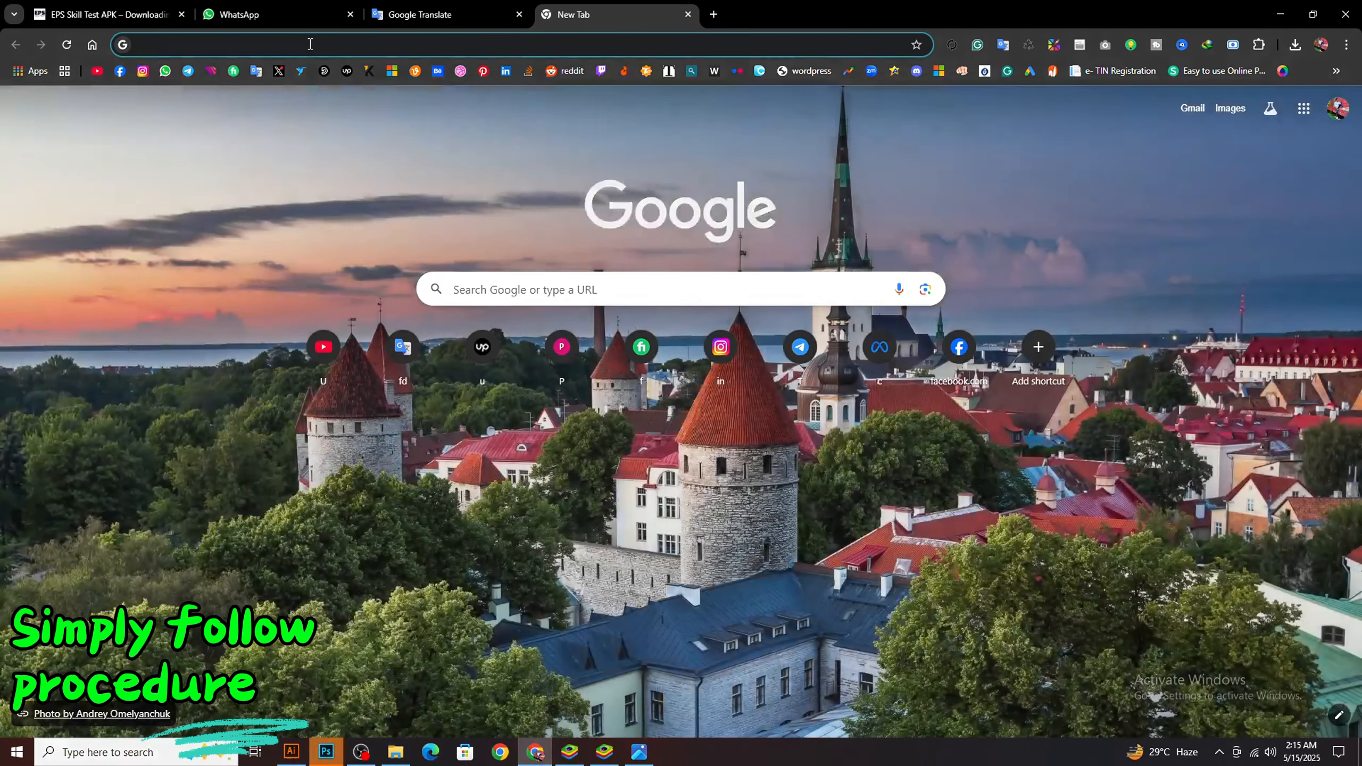
click(310, 44)
text(fre)
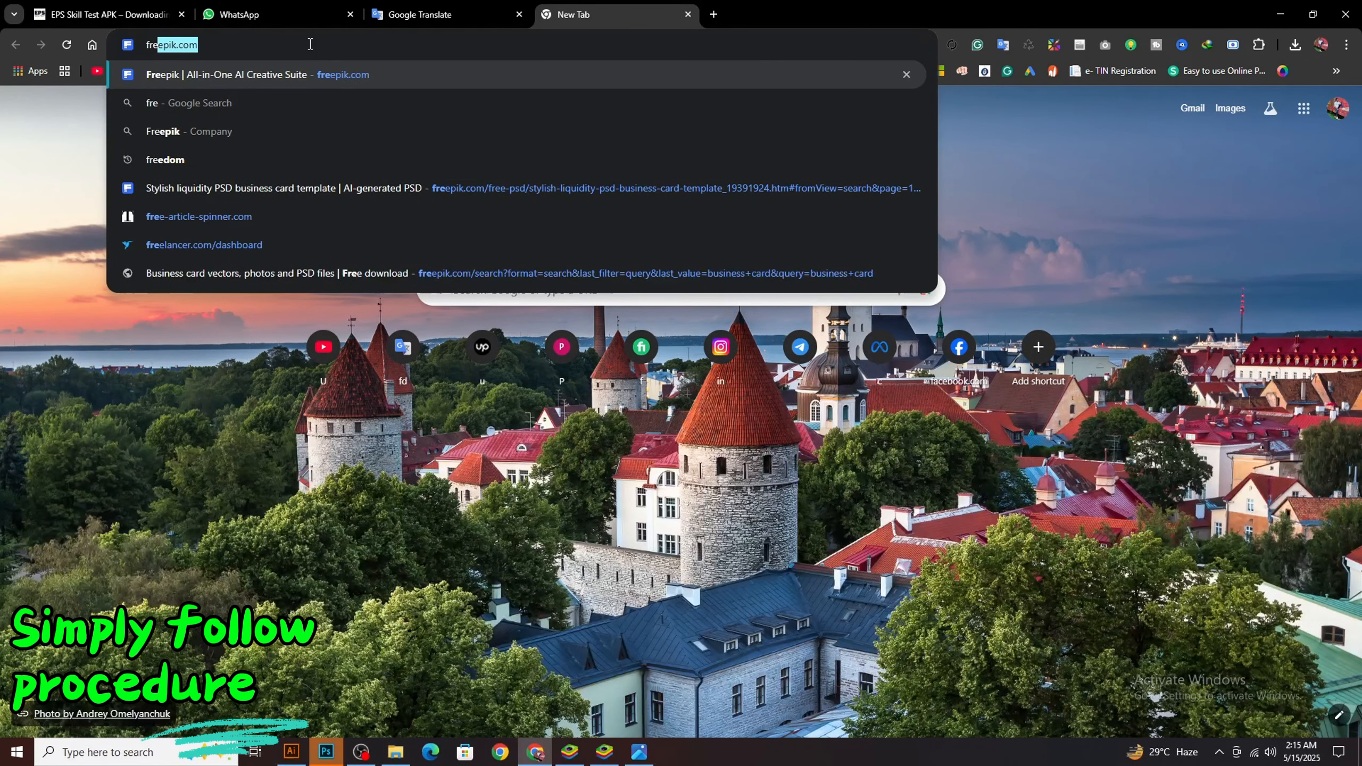
text(e)
text(p)
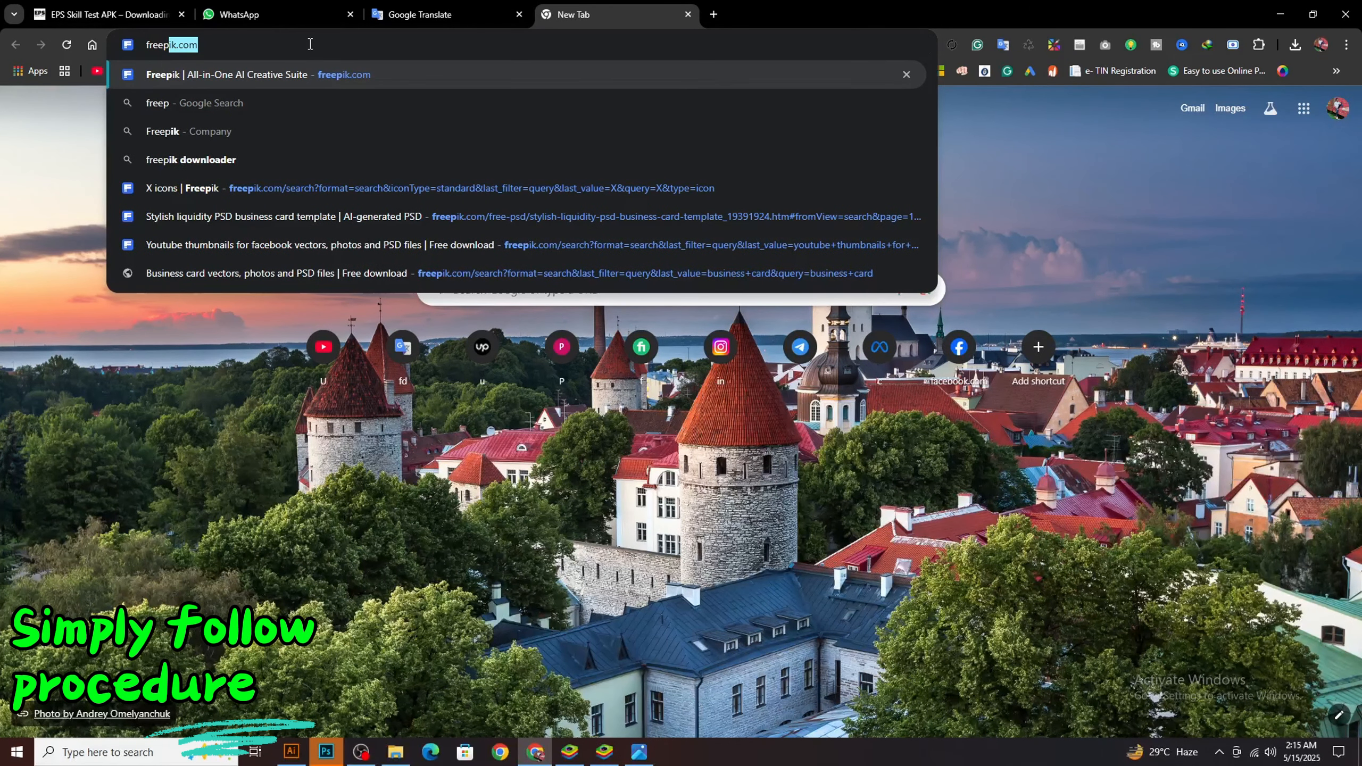
text(ic.com)
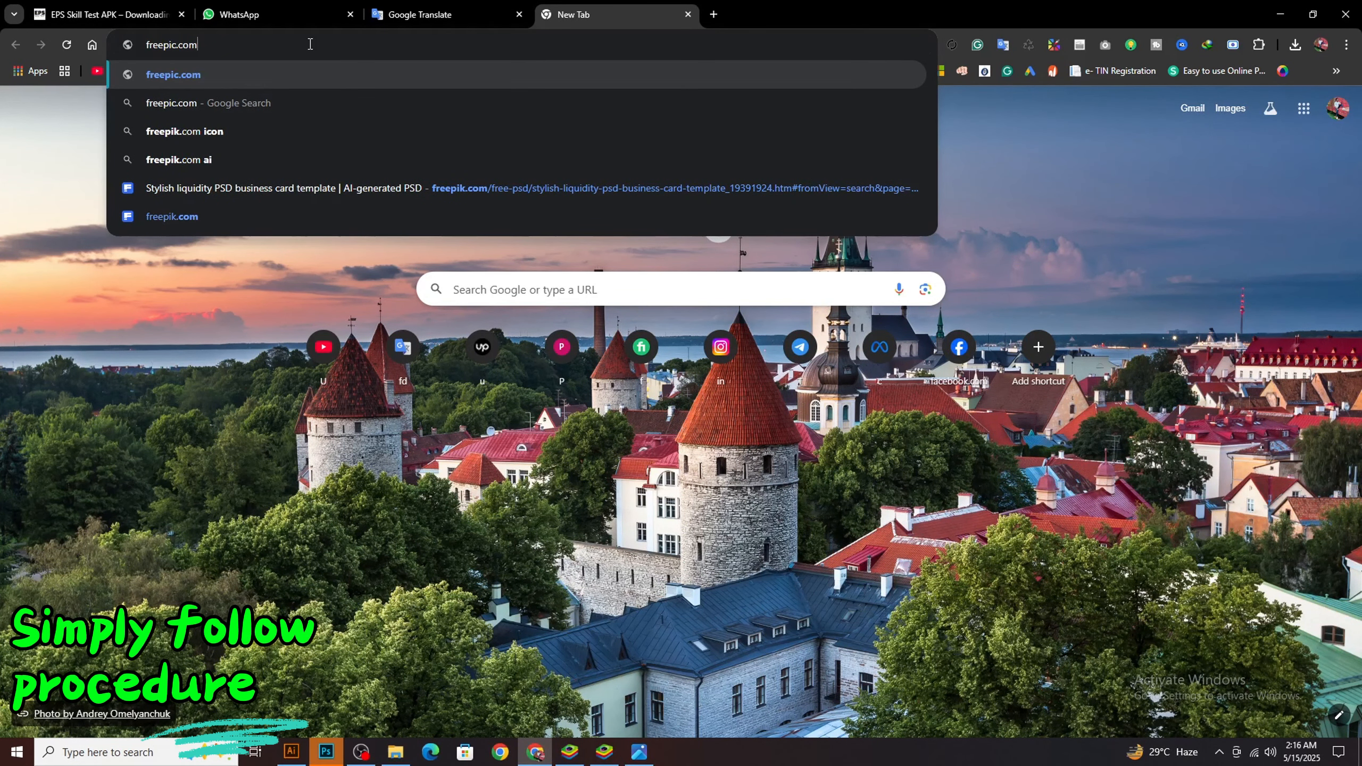
key(BackSpace)
key(BackSpace)
key(BackSpace)
key(BackSpace)
key(BackSpace)
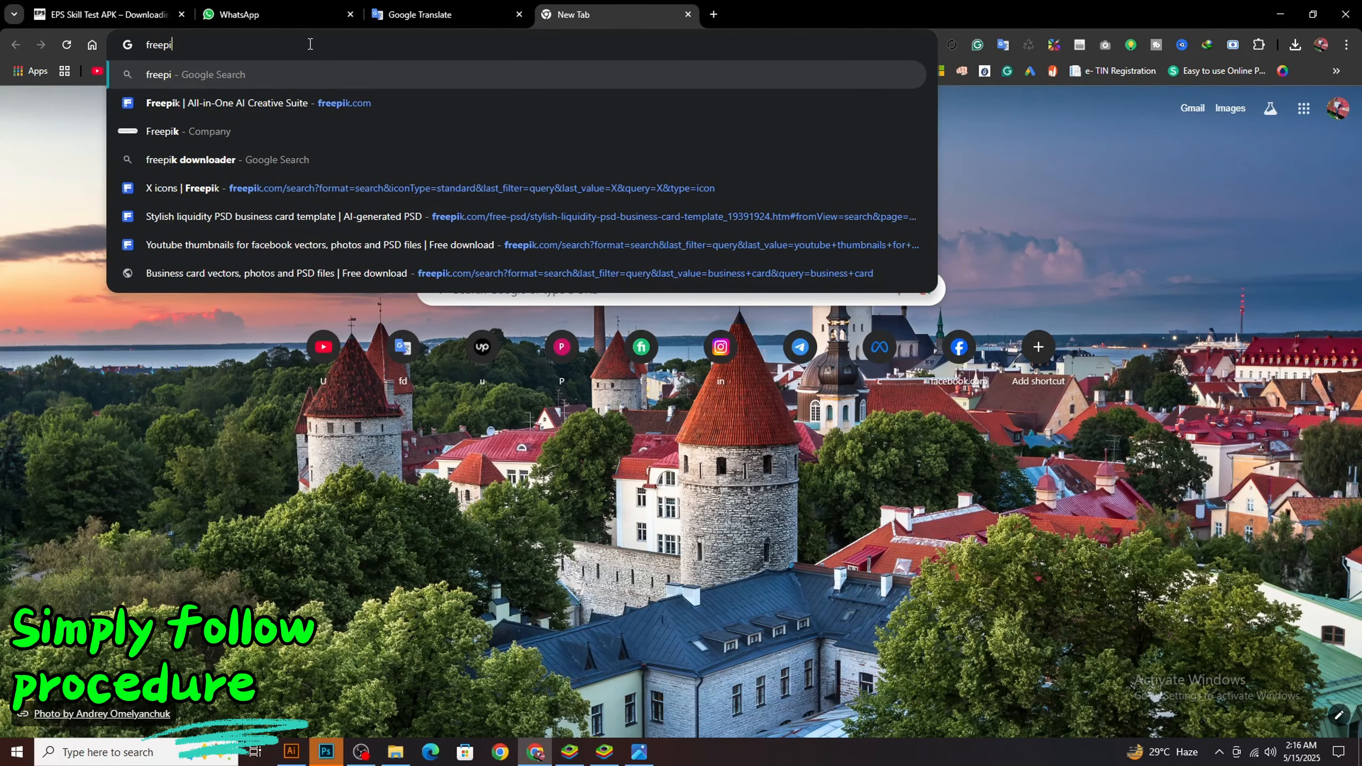
text(k.com)
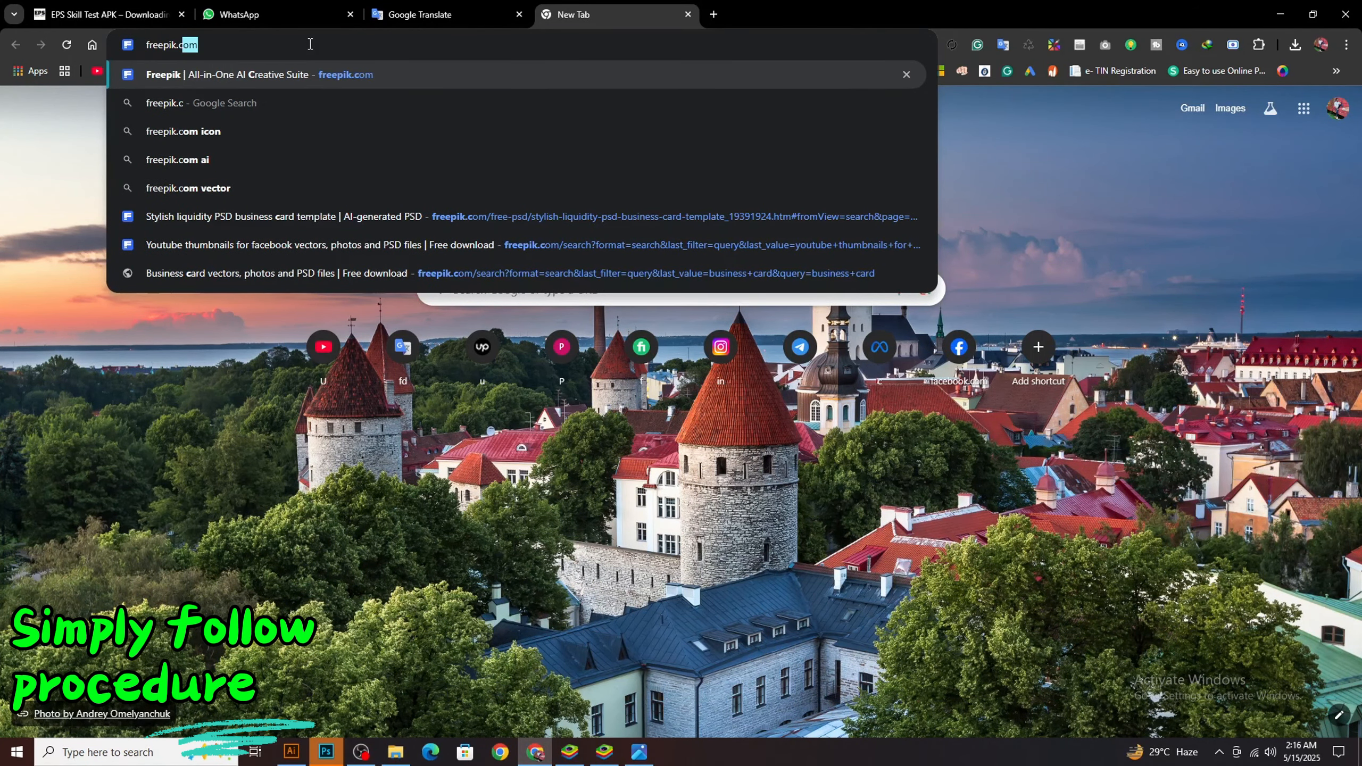
key(Return)
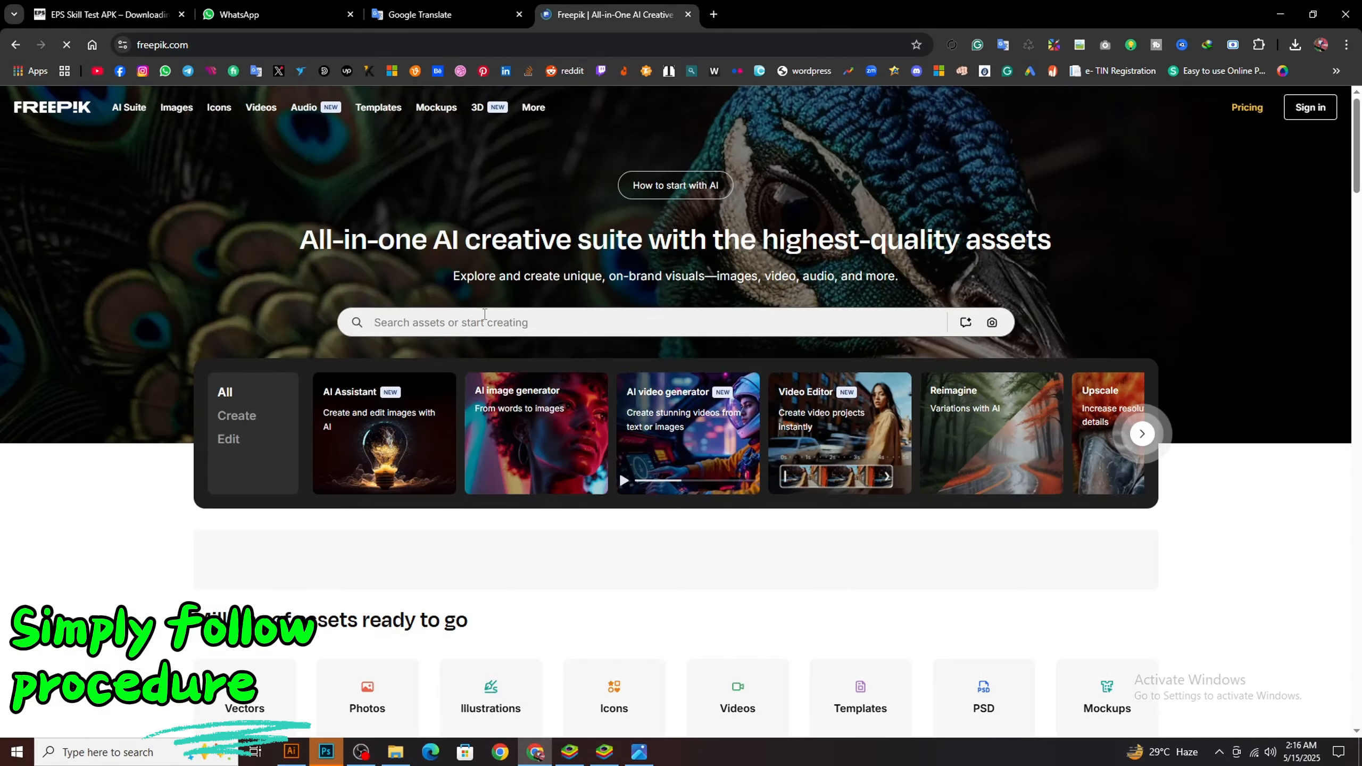
Sign in to Freepik with a saved Google account and search for the suggested term "logo mockups"
click(484, 319)
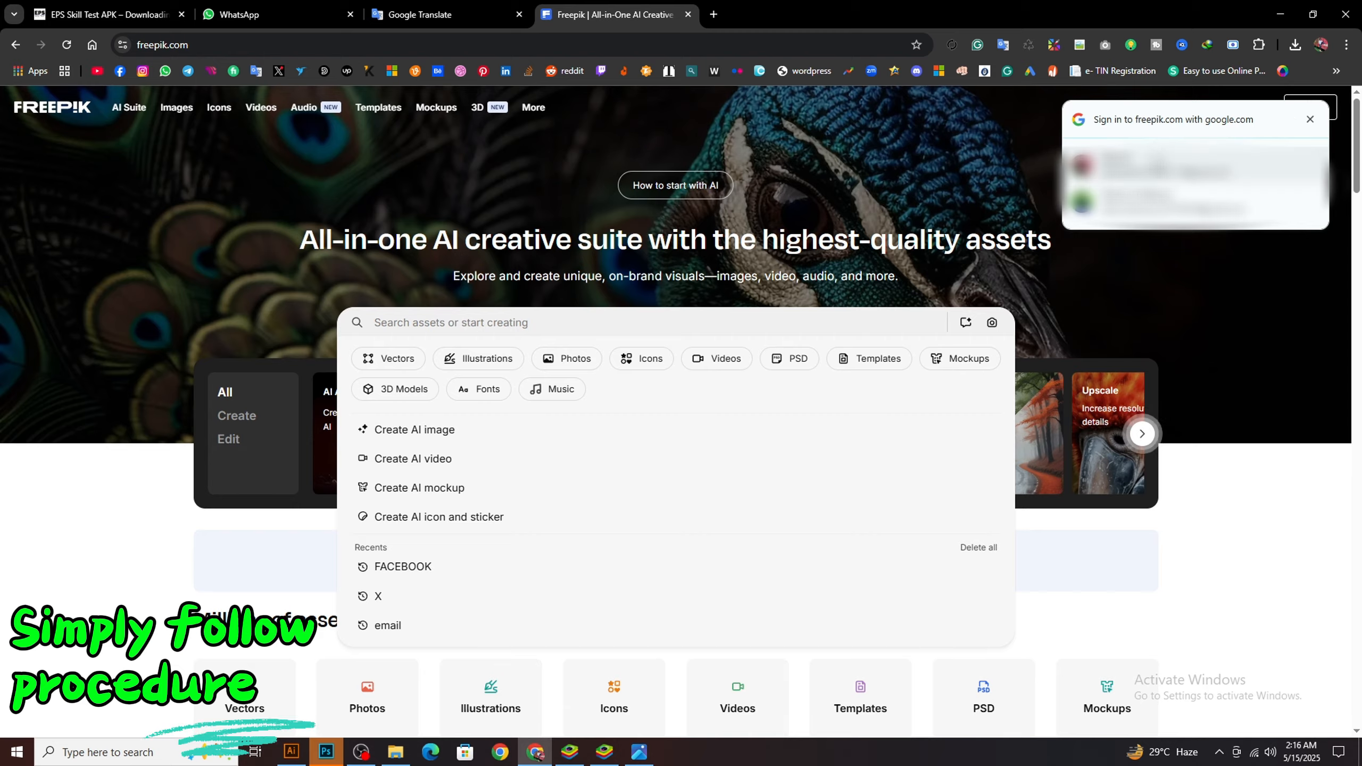
click(1164, 168)
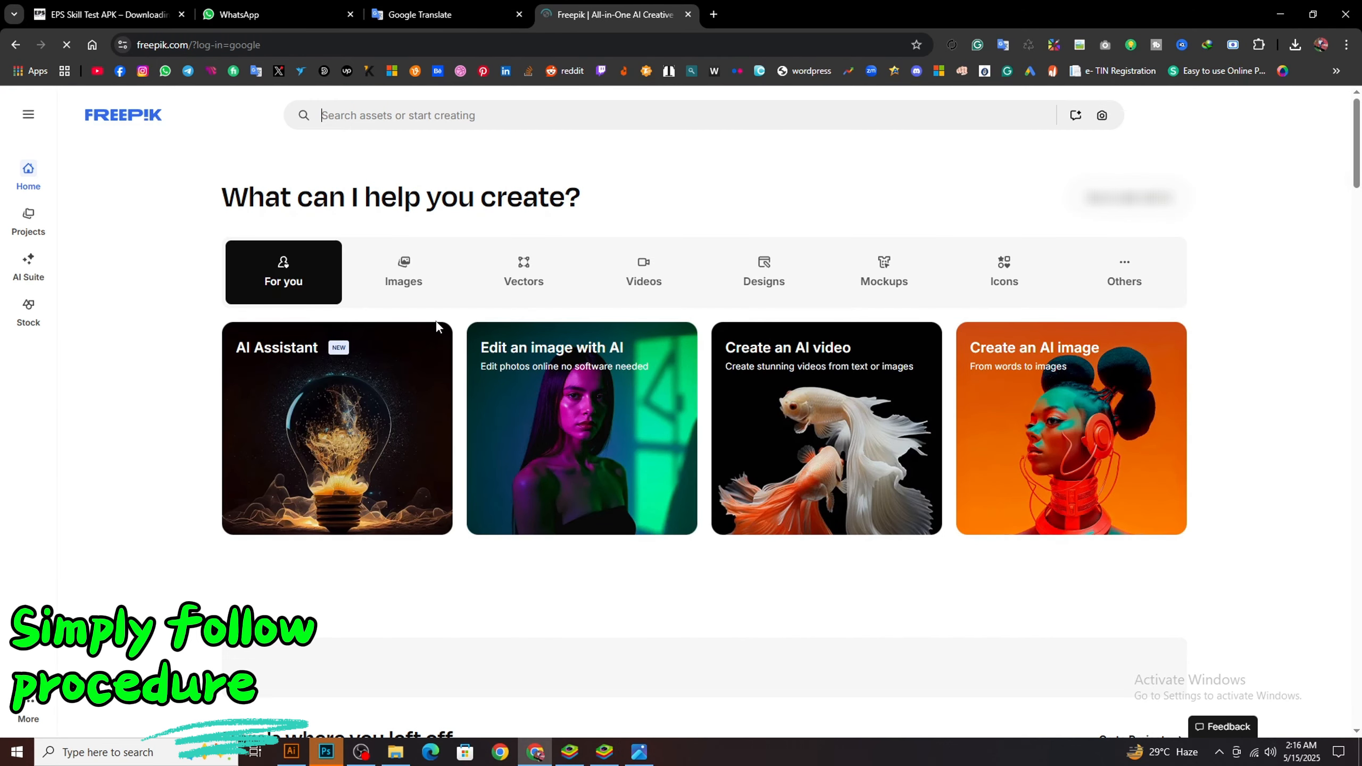
click(526, 114)
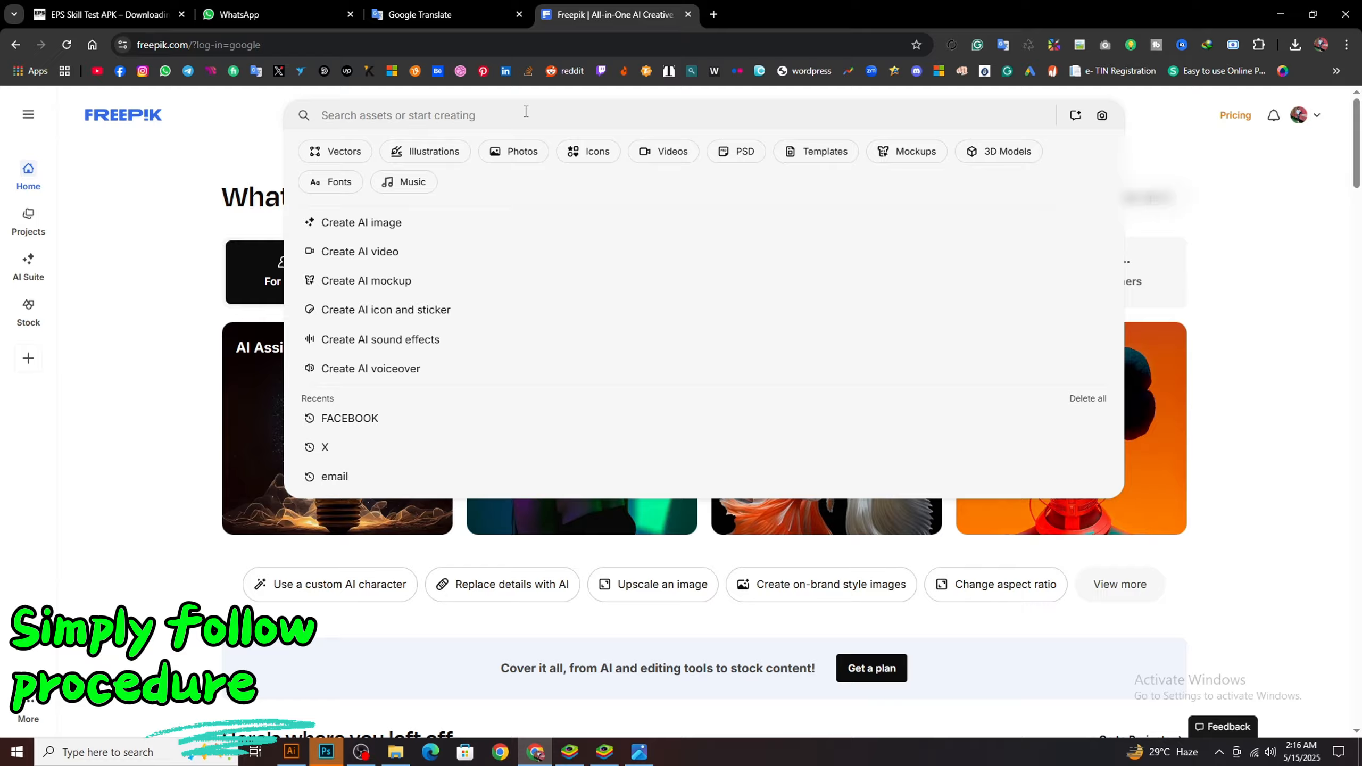
text(Logo)
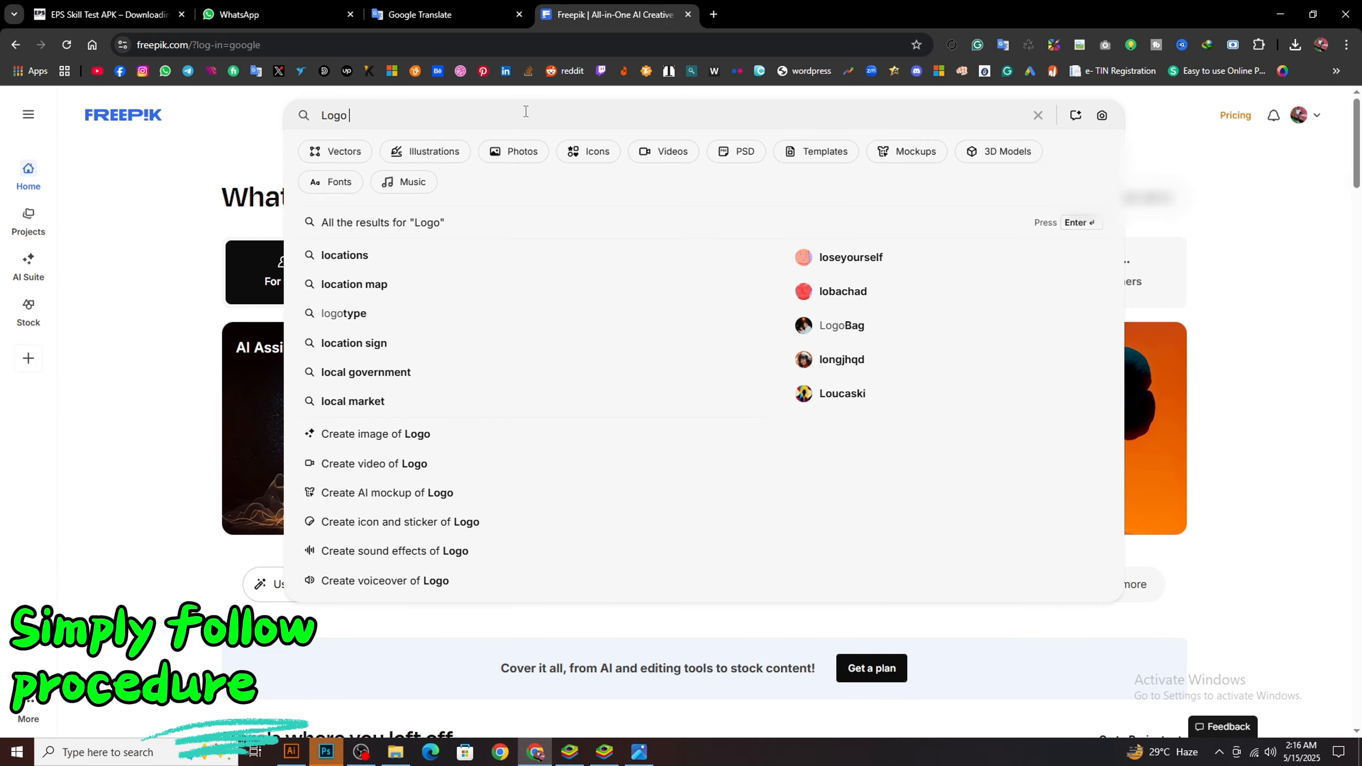
text( Moc)
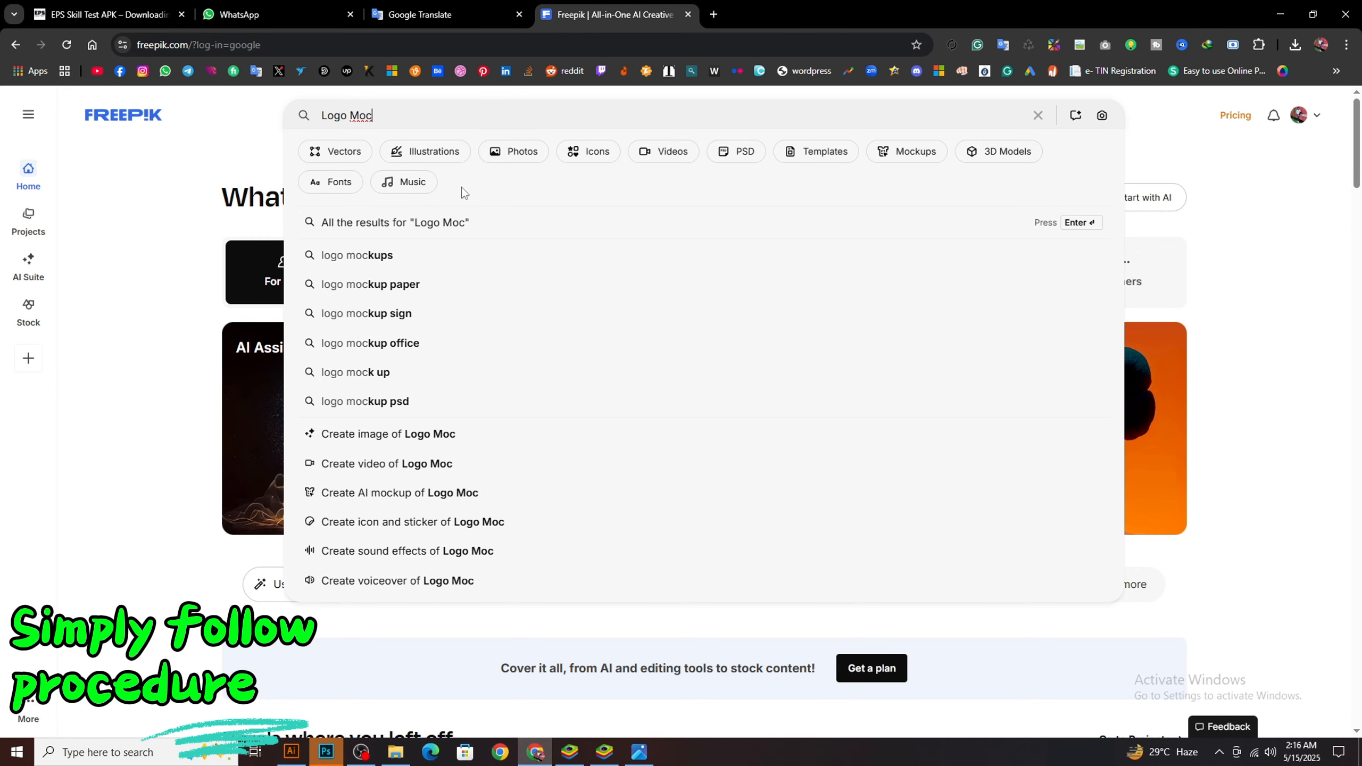
click(386, 256)
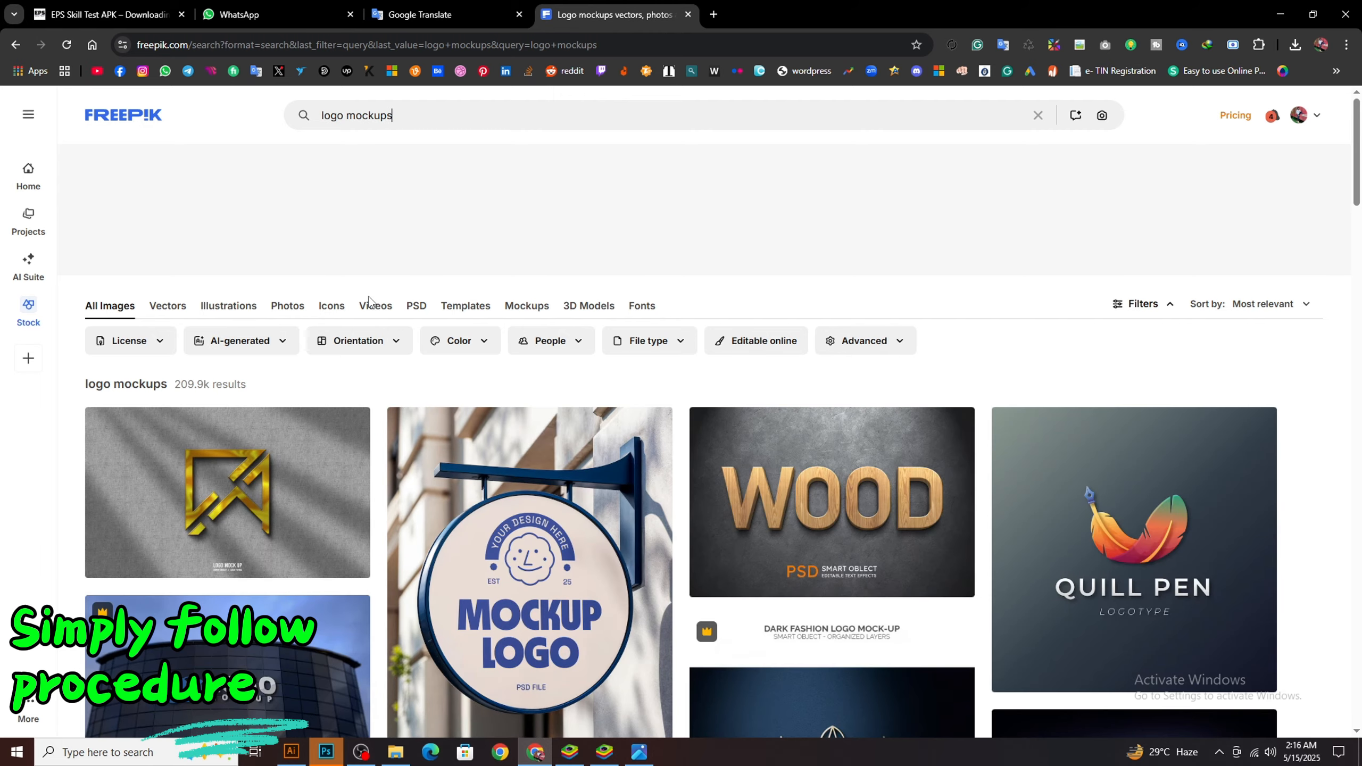
Filter the logo mockup results by the Free license
scroll(302, 191, down, 3)
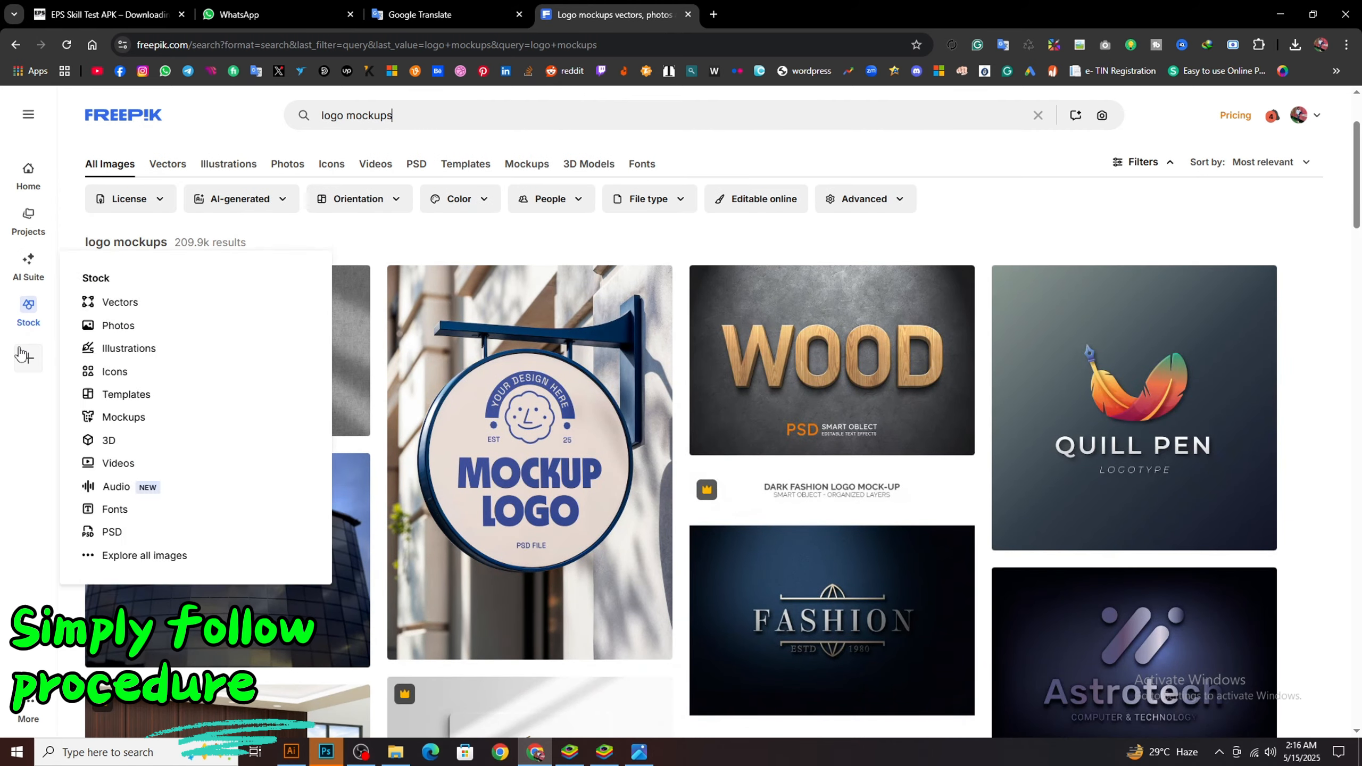
mouse_move(21, 356)
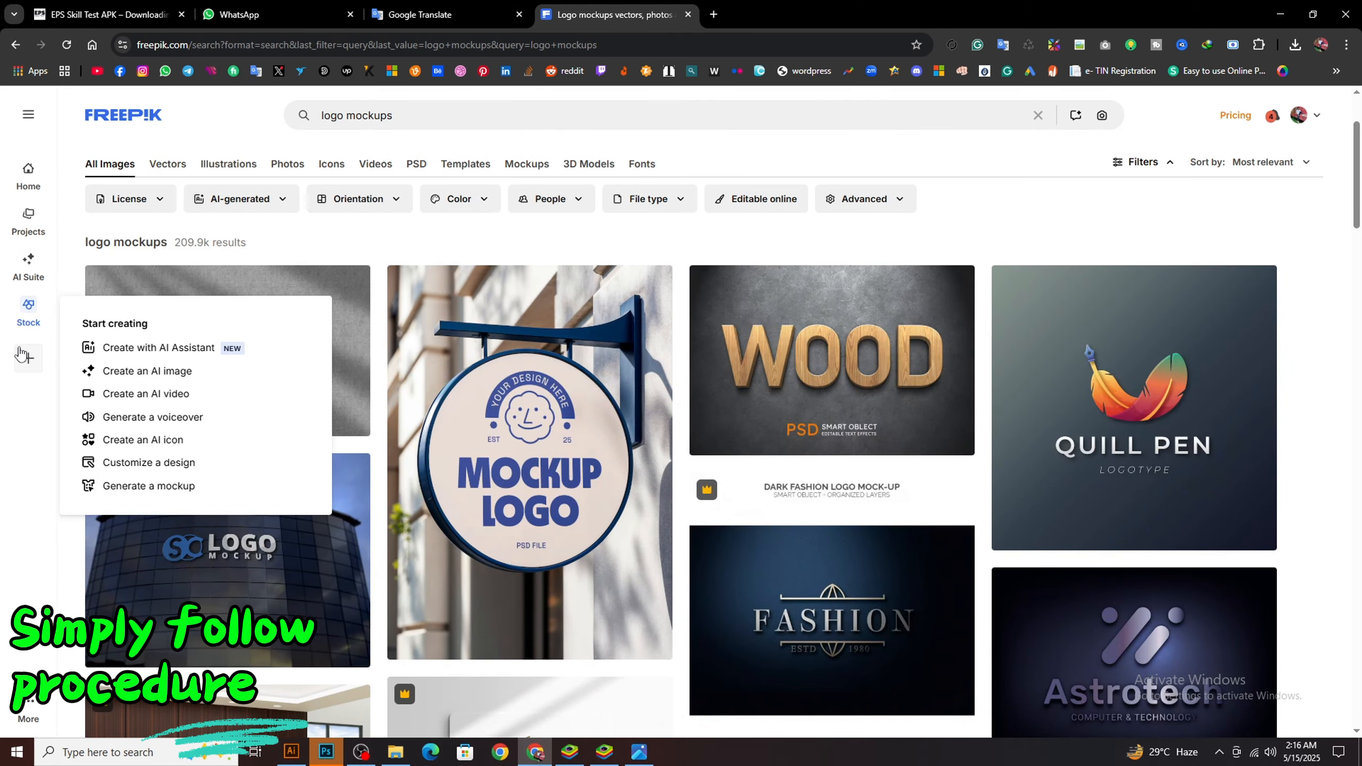
click(160, 200)
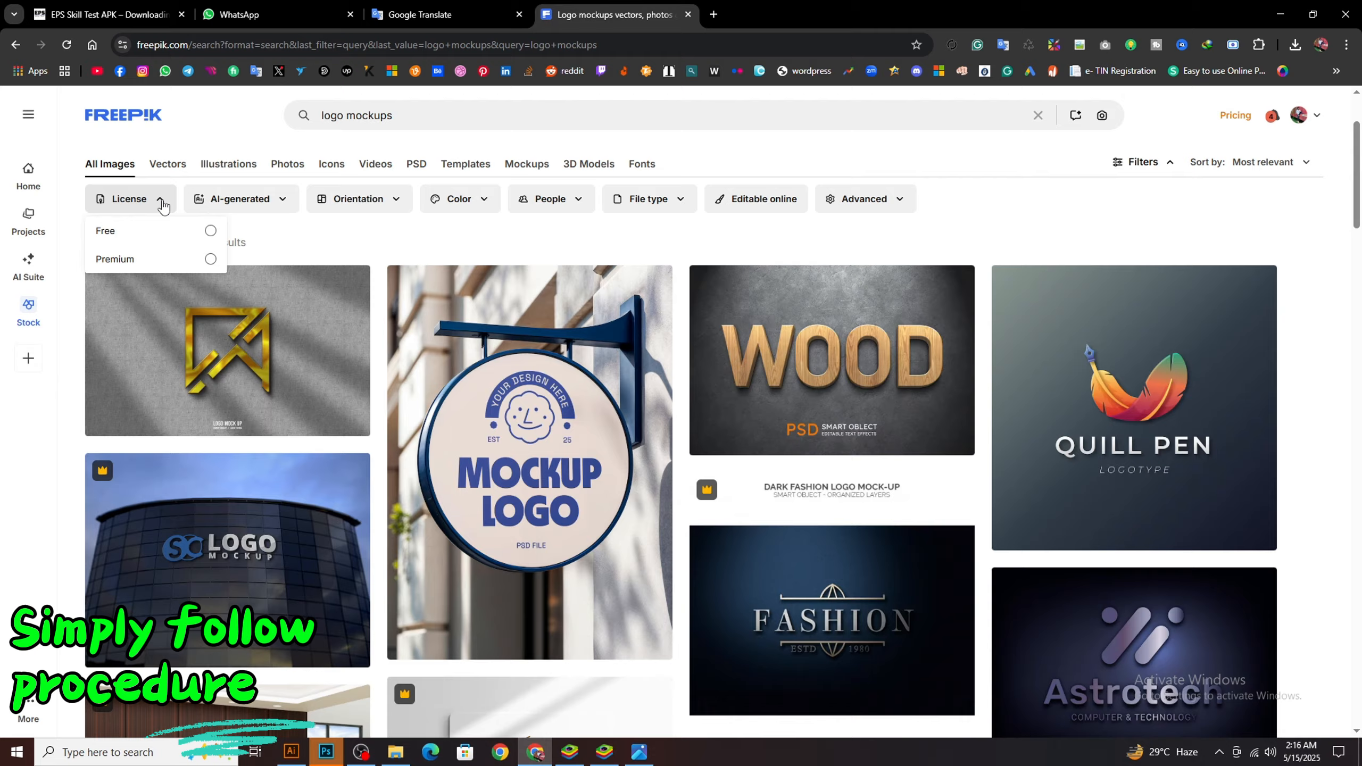
click(135, 231)
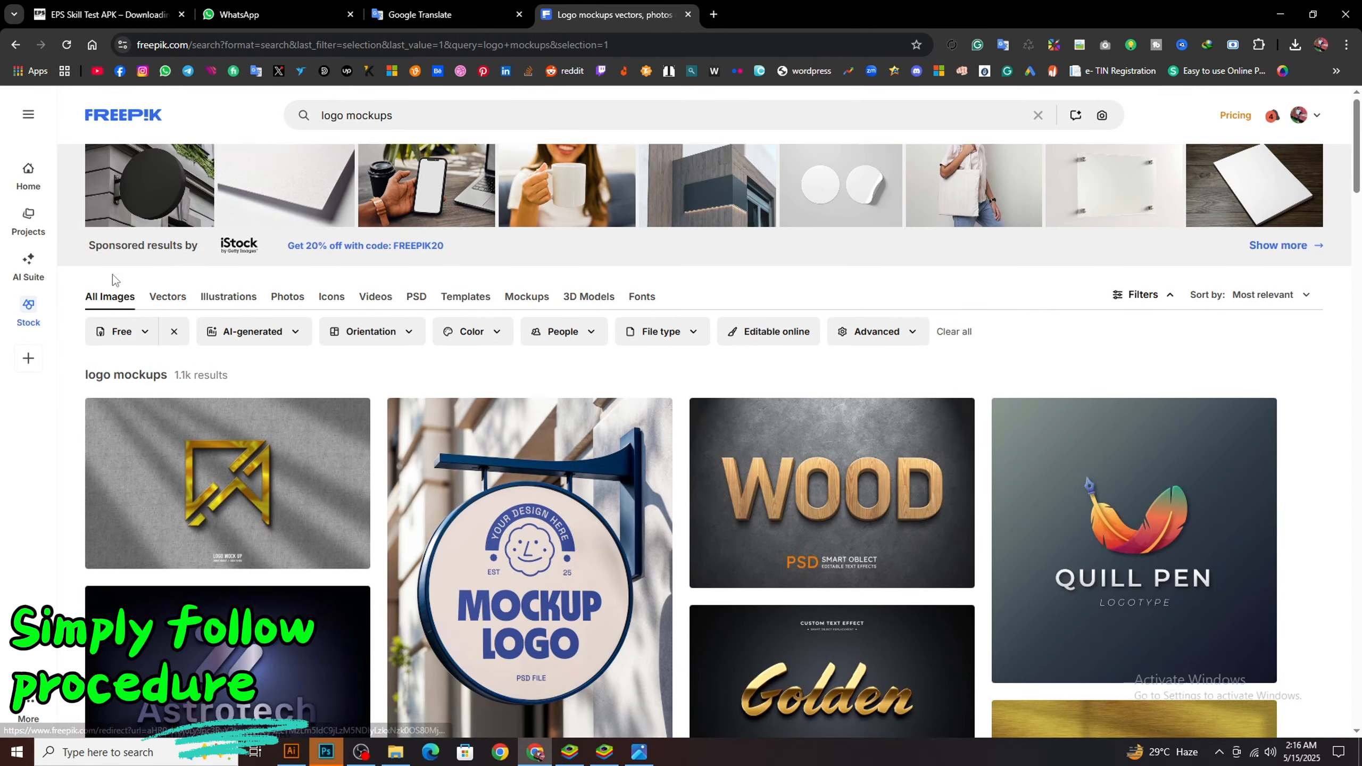
Browse the first page of free logo mockups for a suitable design and go on to the second page
scroll(70, 353, down, 5)
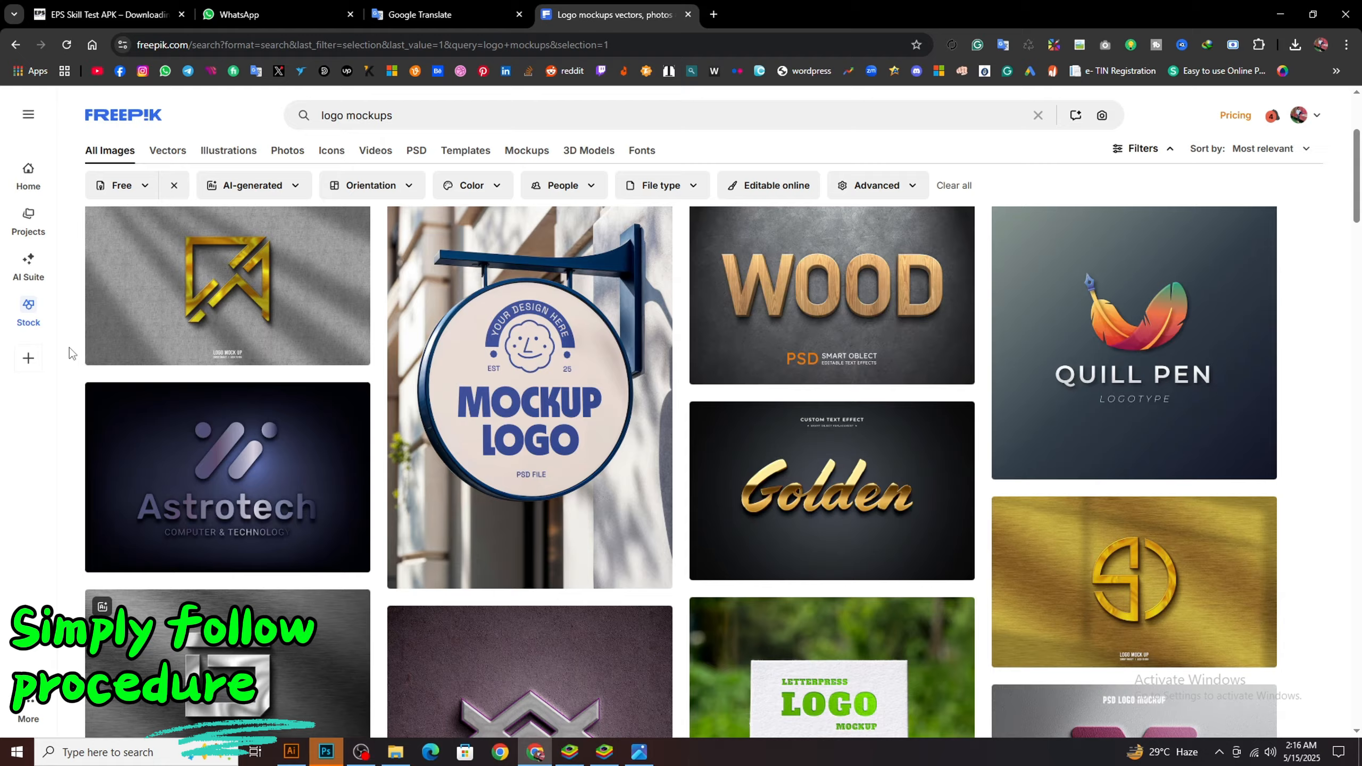
scroll(70, 347, down, 4)
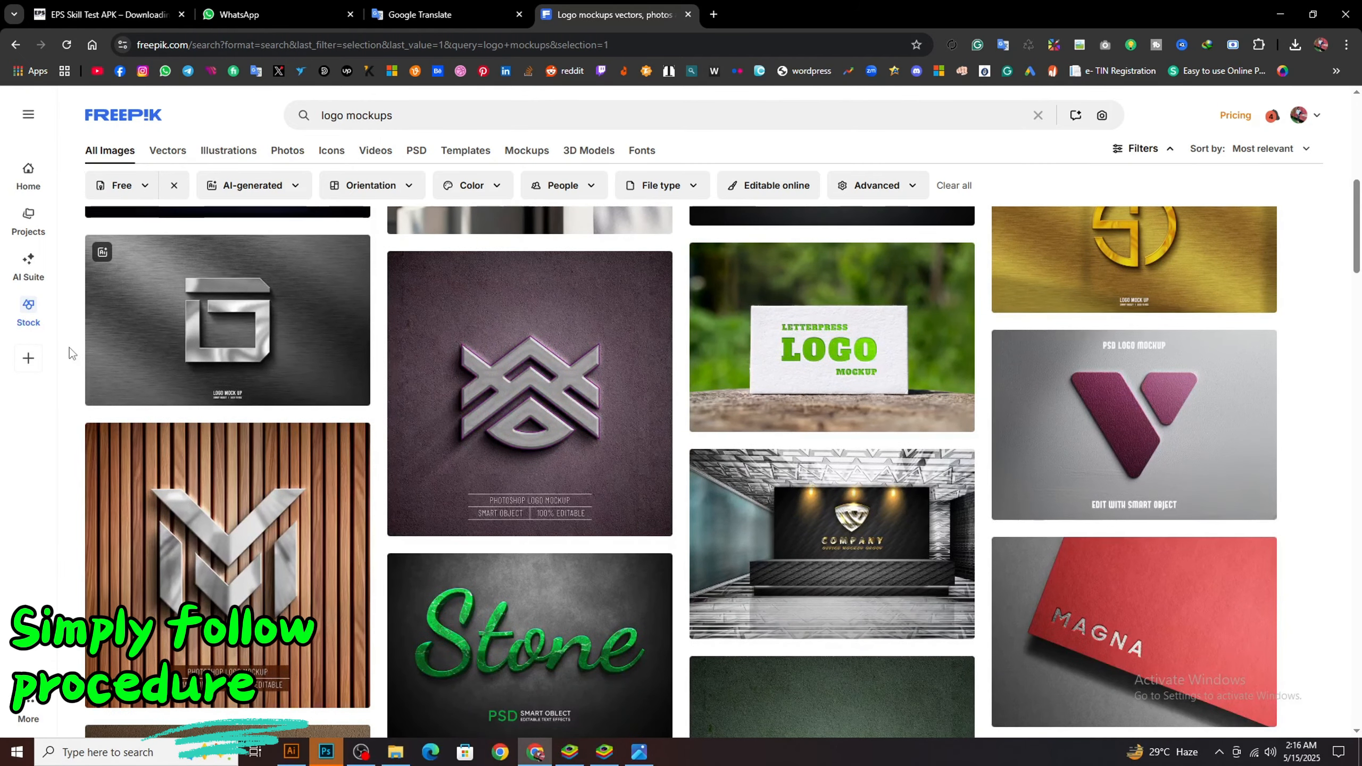
scroll(69, 347, down, 6)
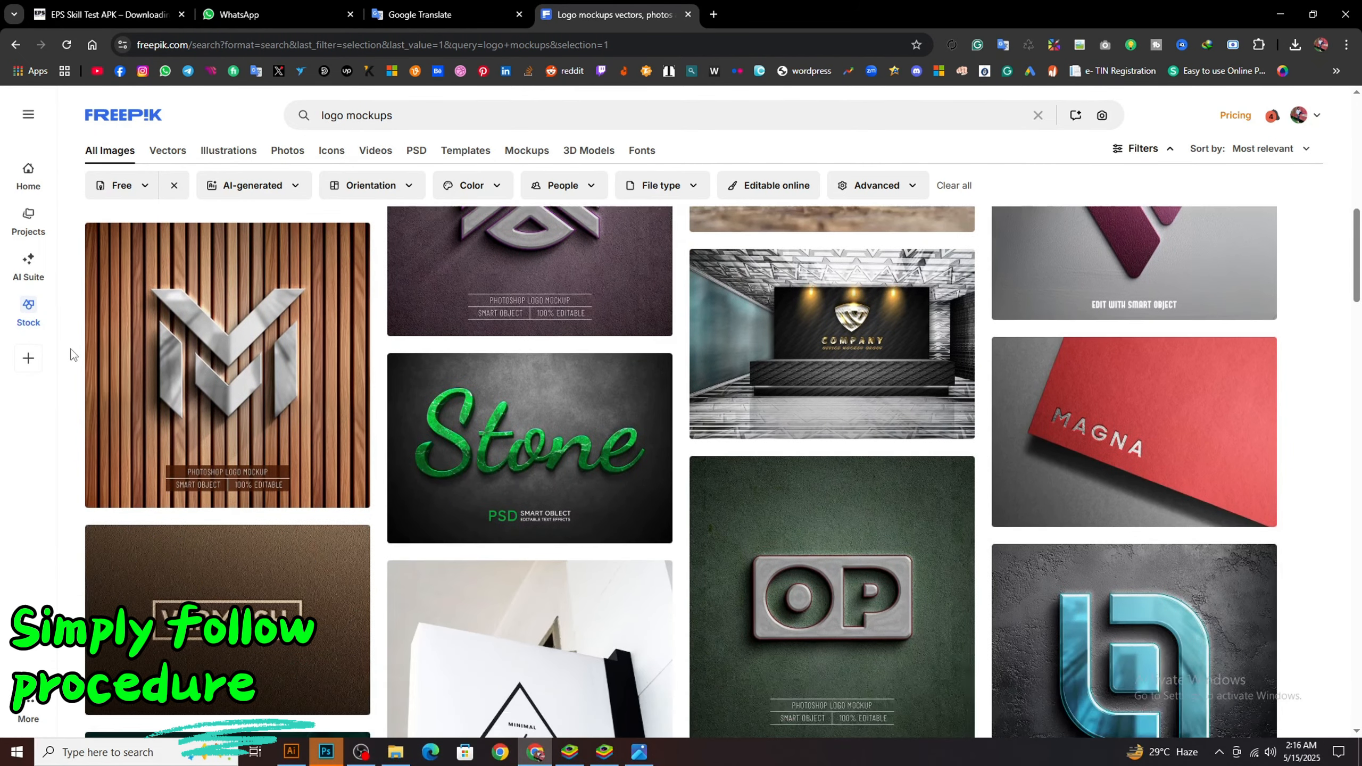
scroll(71, 353, down, 4)
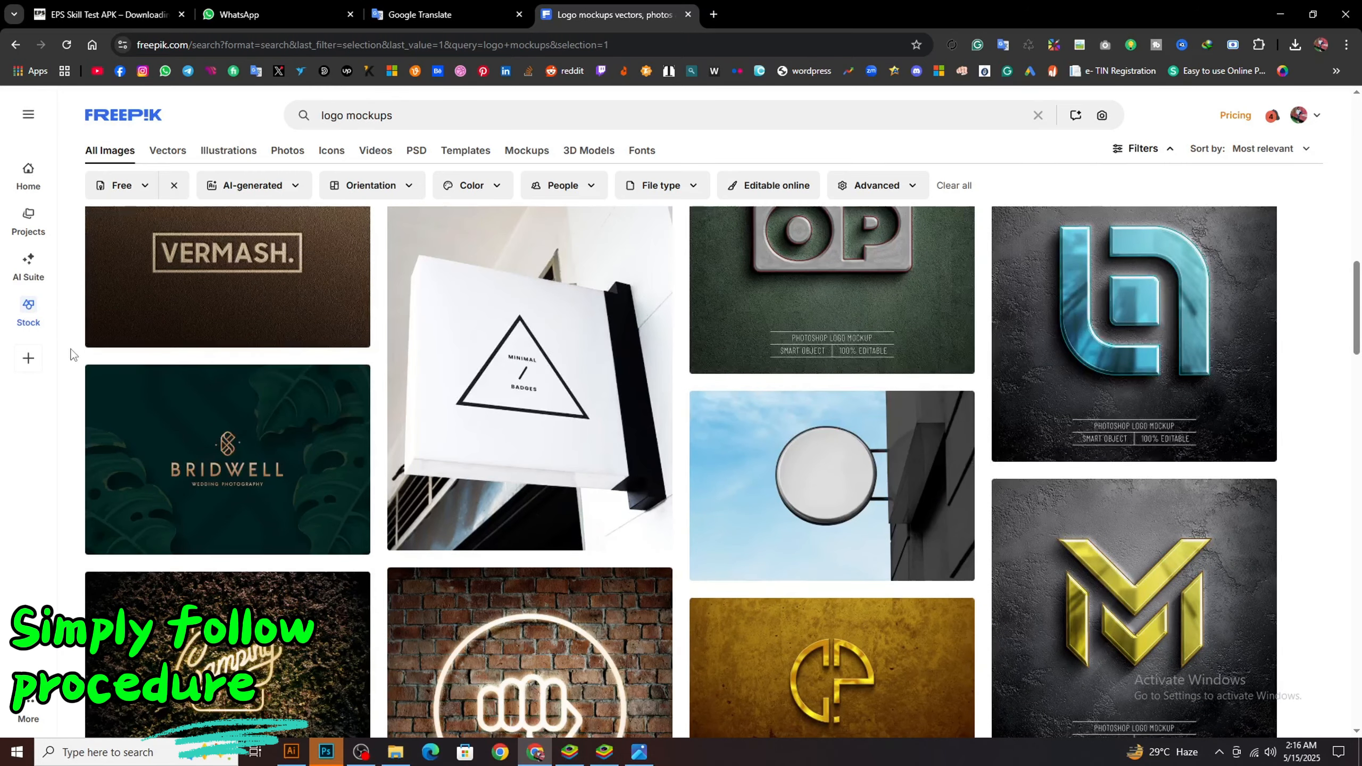
scroll(73, 355, down, 12)
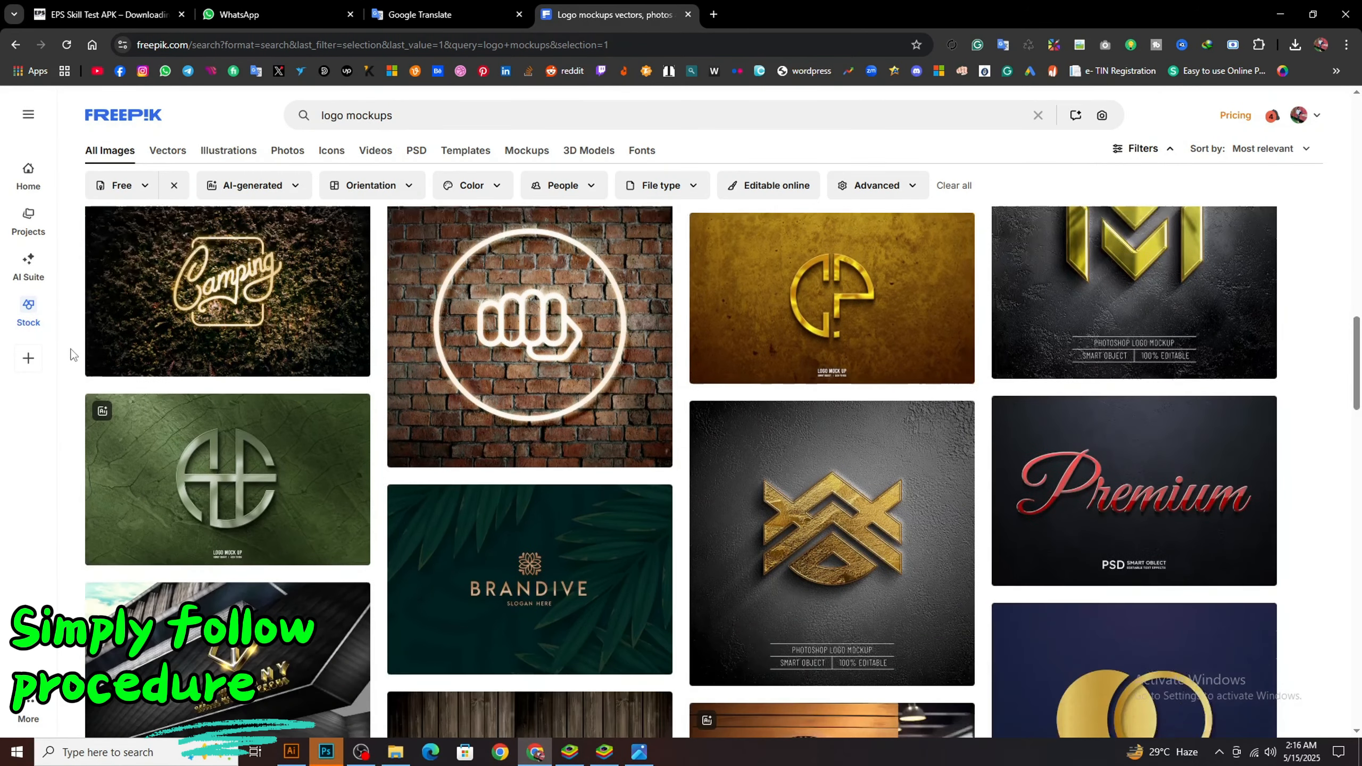
scroll(74, 355, down, 12)
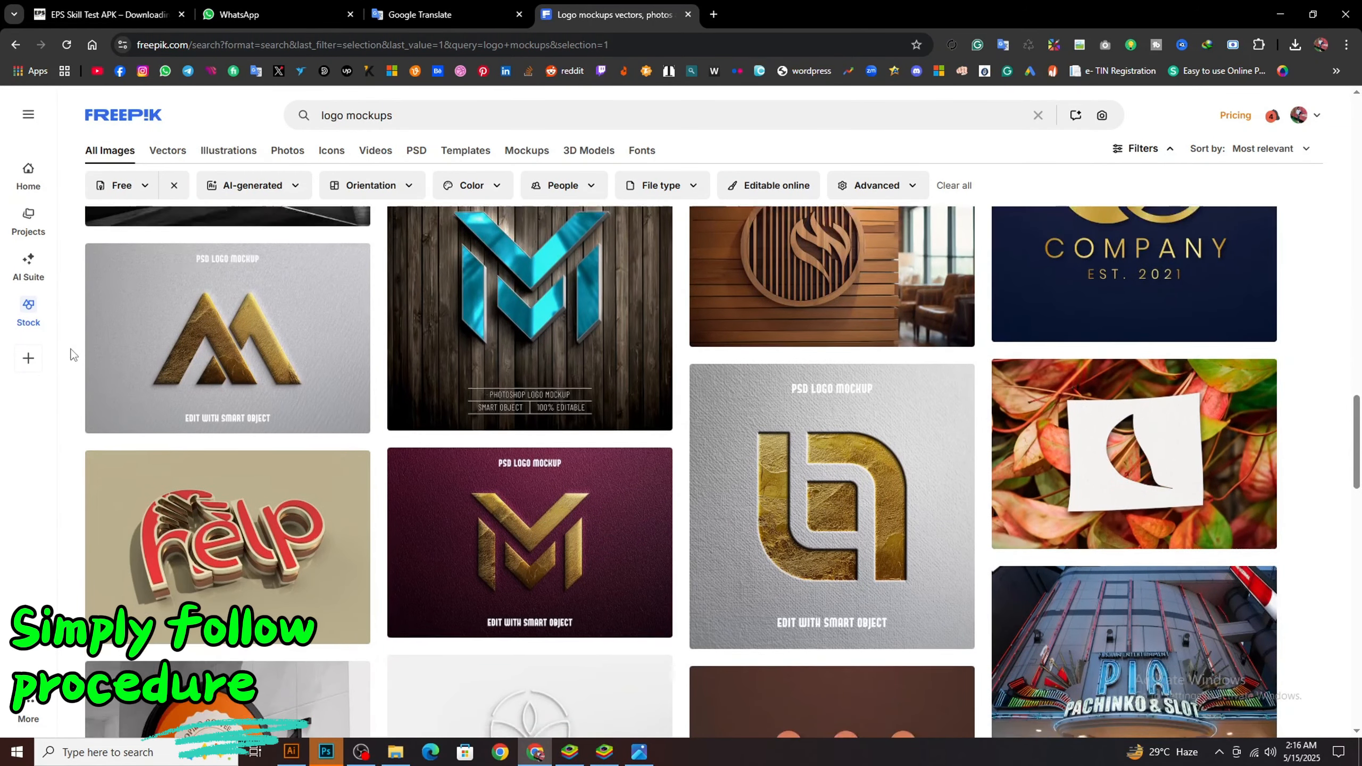
scroll(73, 355, down, 10)
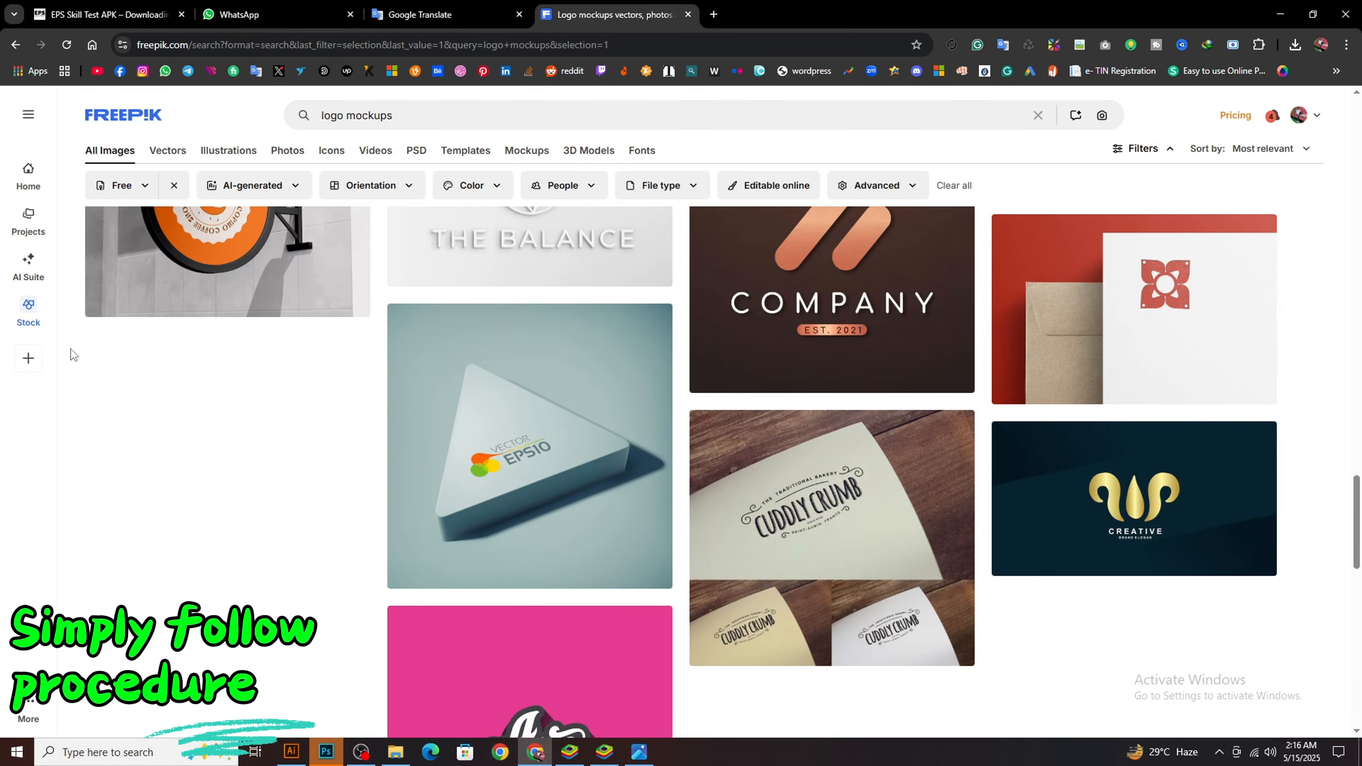
scroll(74, 355, down, 6)
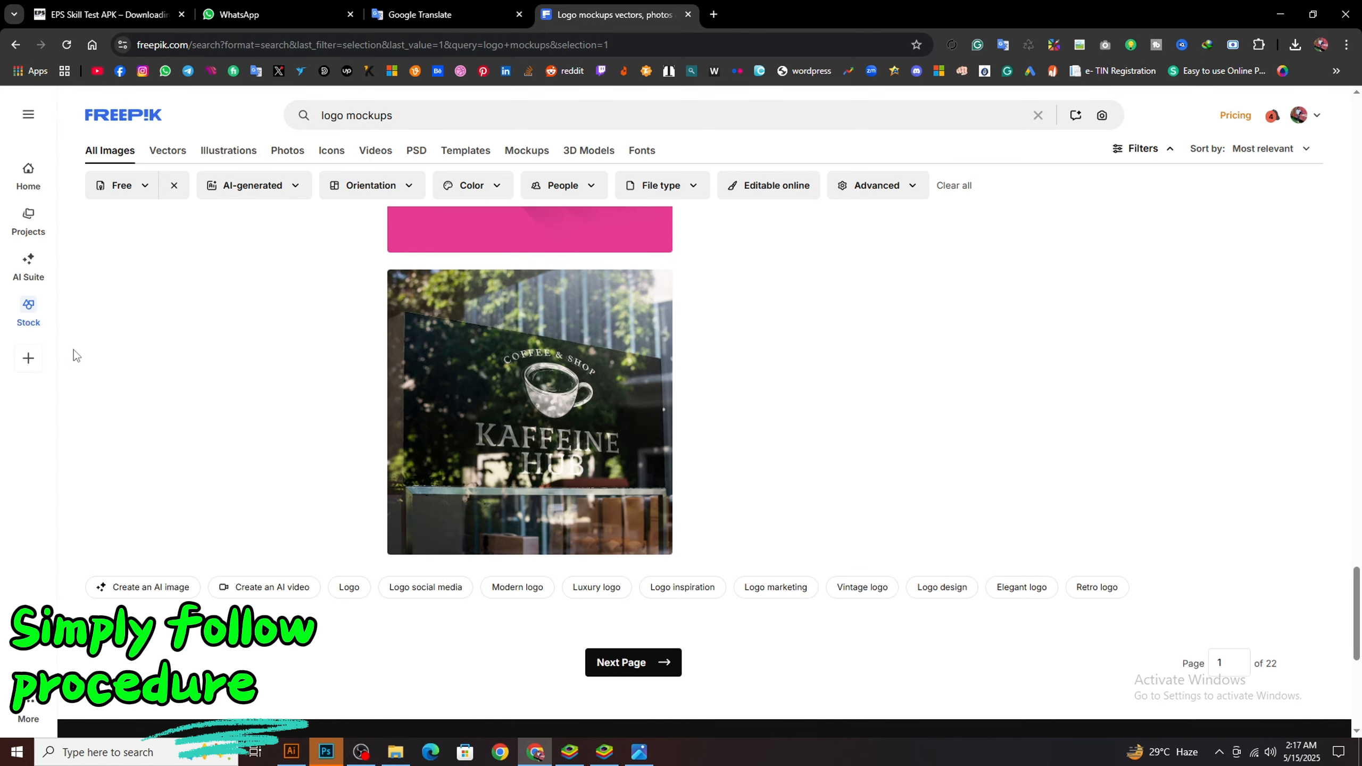
click(665, 680)
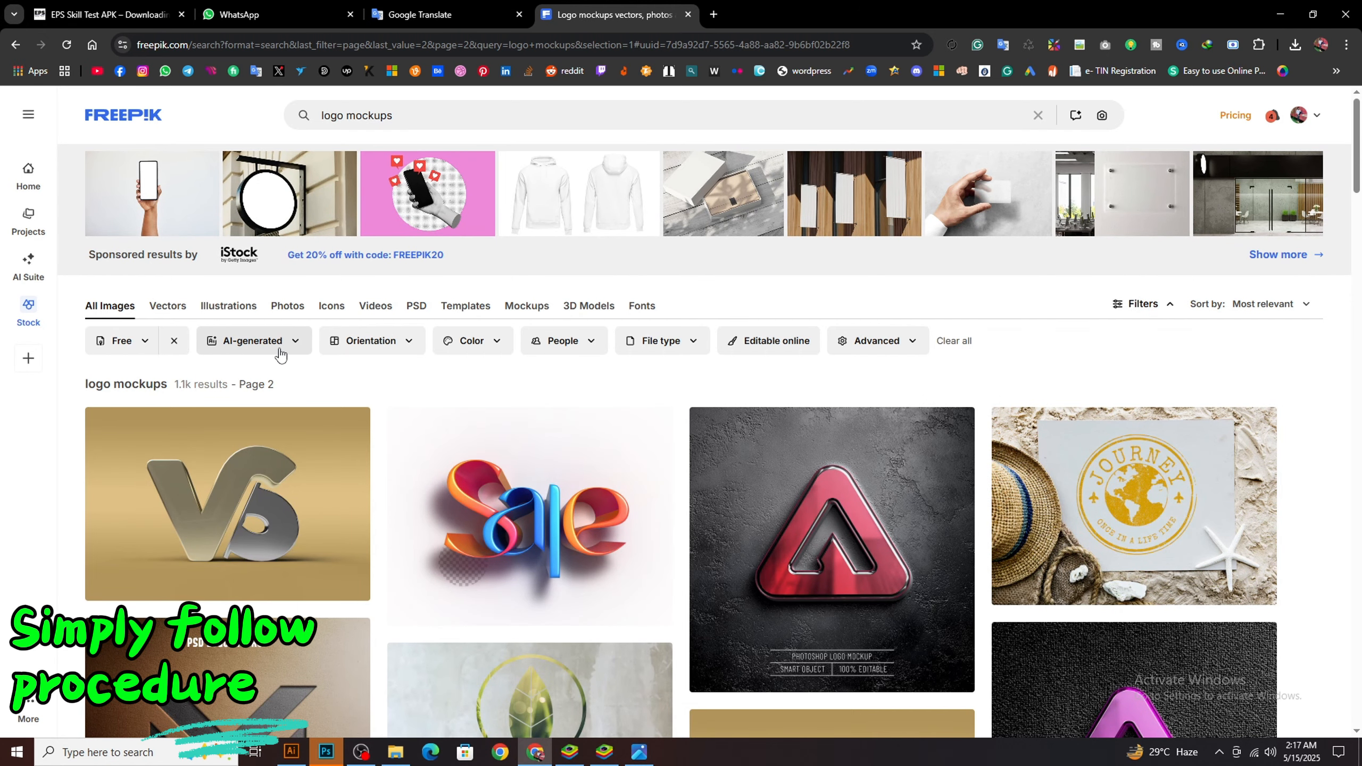
Restrict the free logo mockup results to the PSD file type
click(688, 344)
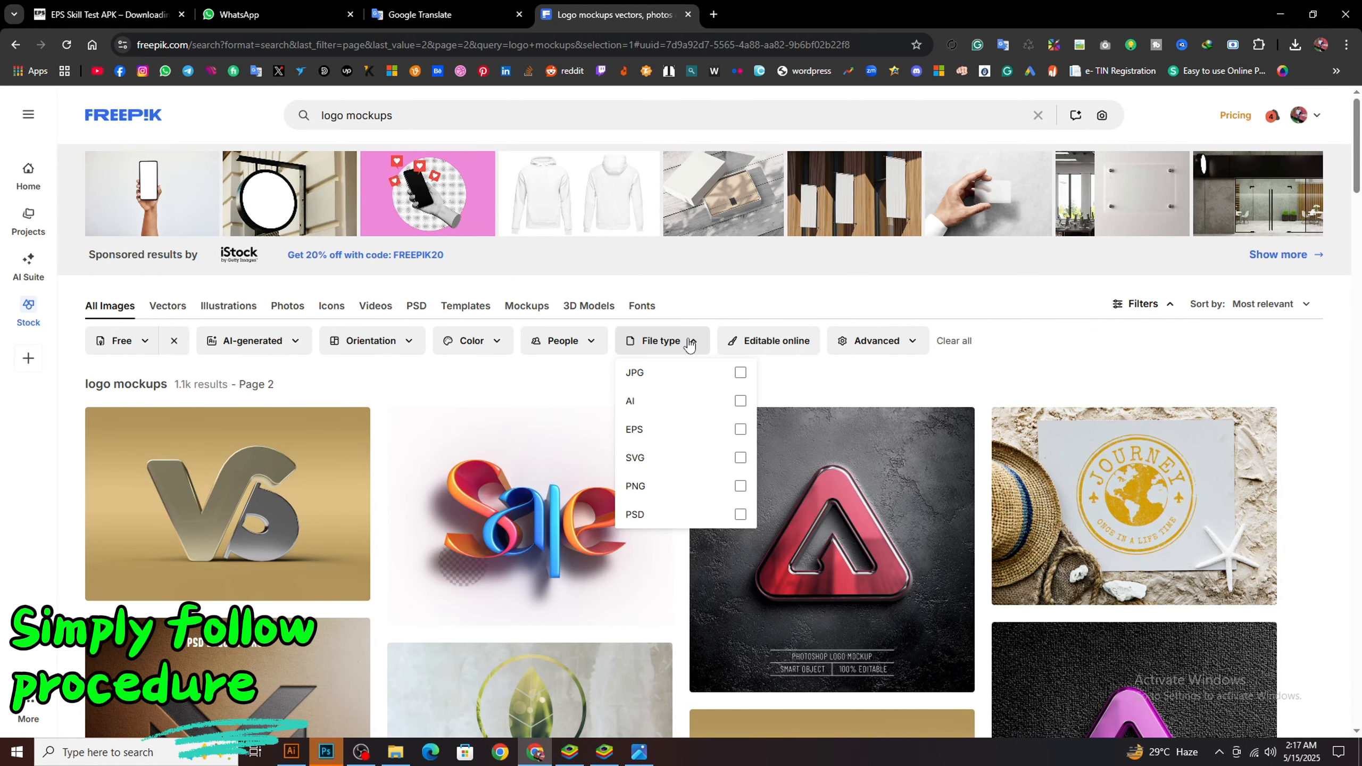
click(674, 515)
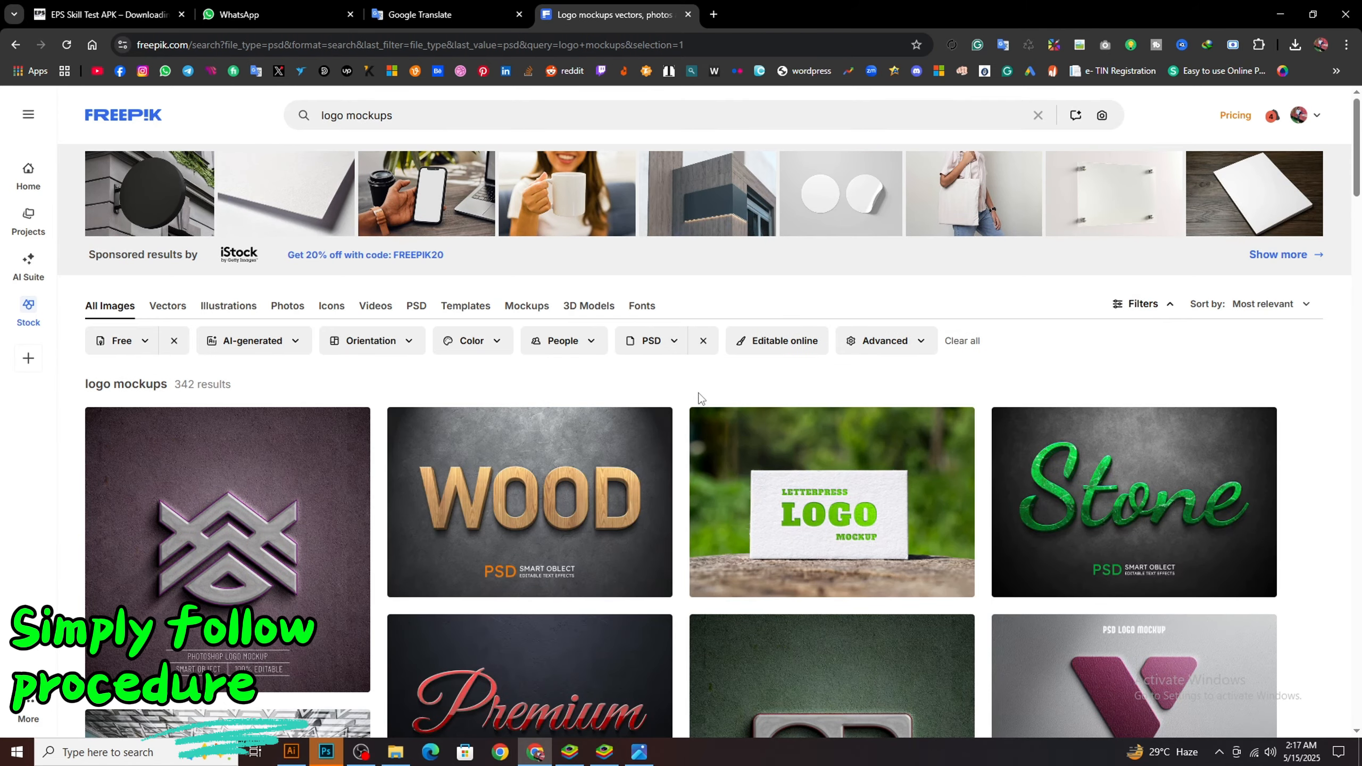
scroll(640, 375, down, 4)
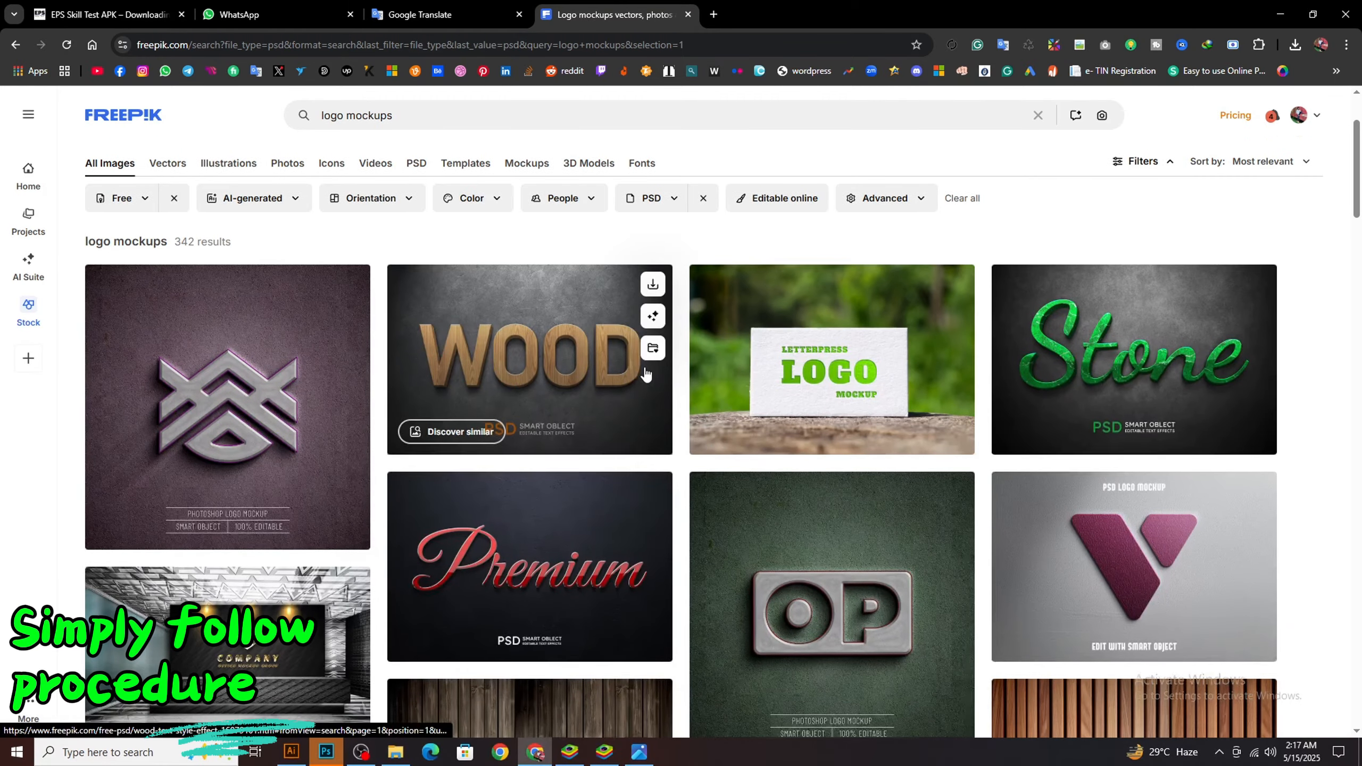
Open the purple V wall-background mockup and the metallic M wooden-wall mockup from the results in separate tabs
scroll(645, 374, down, 1)
scroll(645, 374, up, 1)
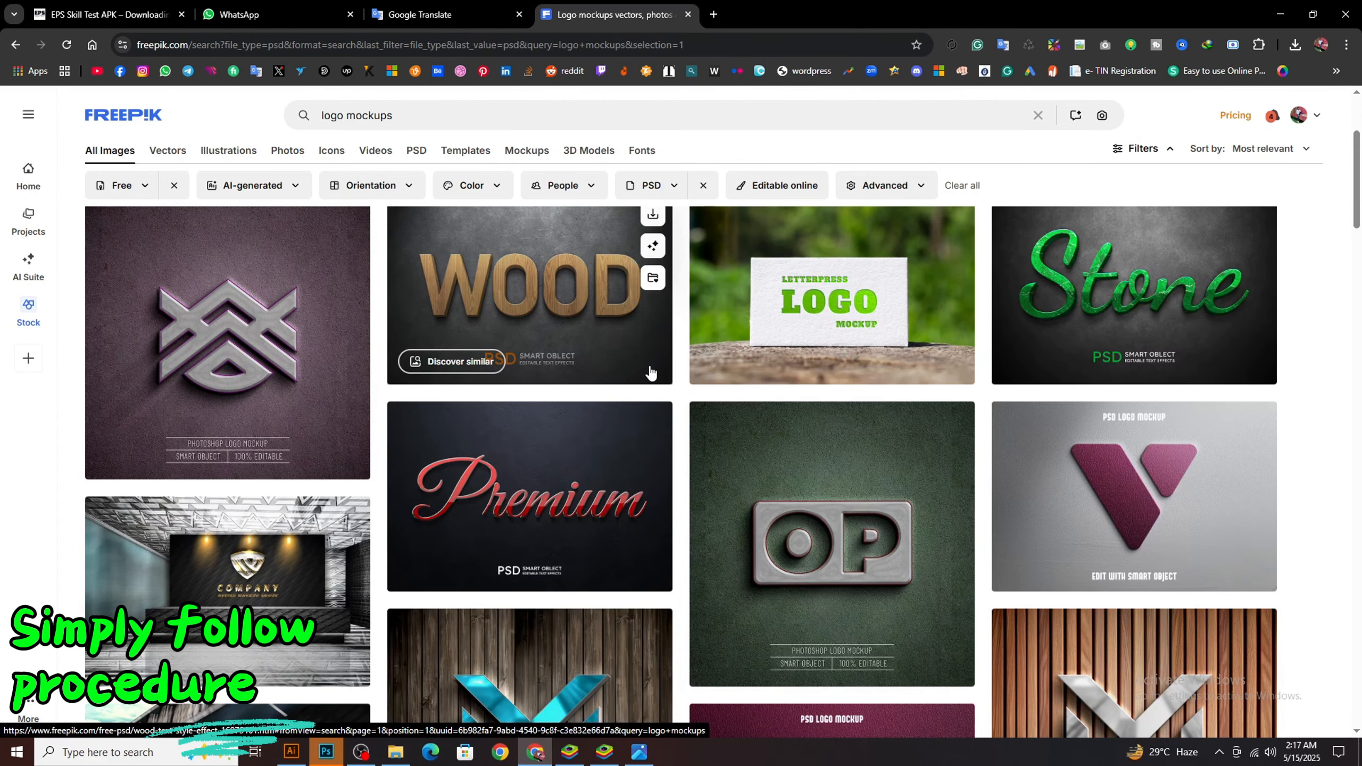
scroll(654, 374, down, 3)
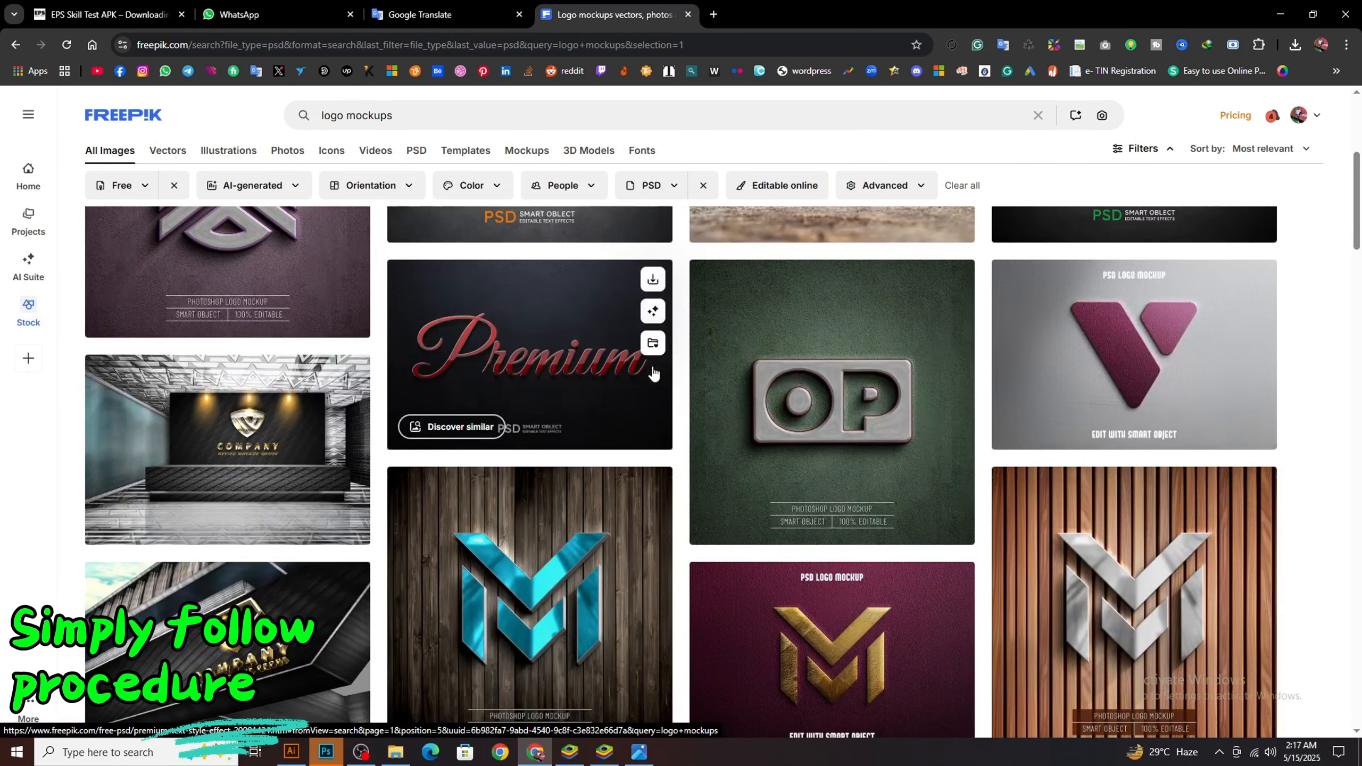
scroll(653, 374, down, 1)
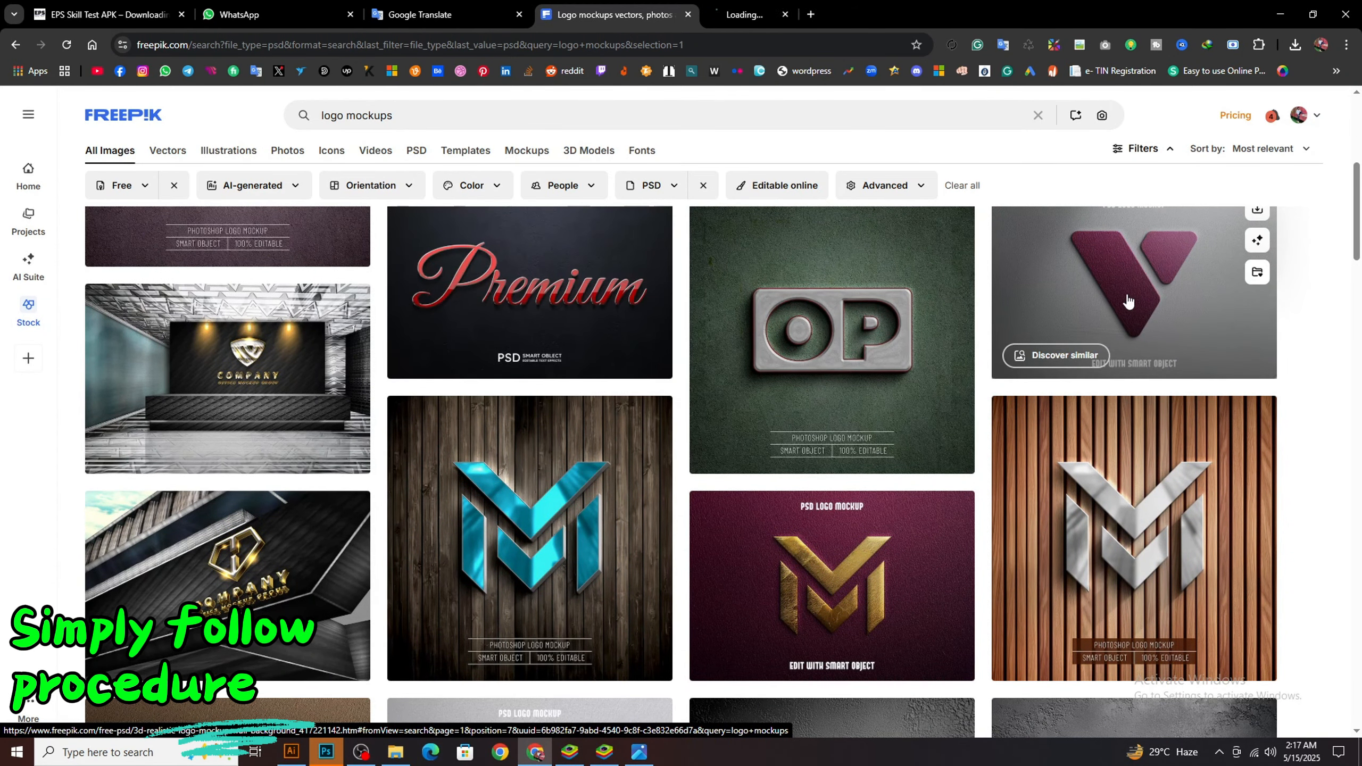
scroll(1128, 303, down, 5)
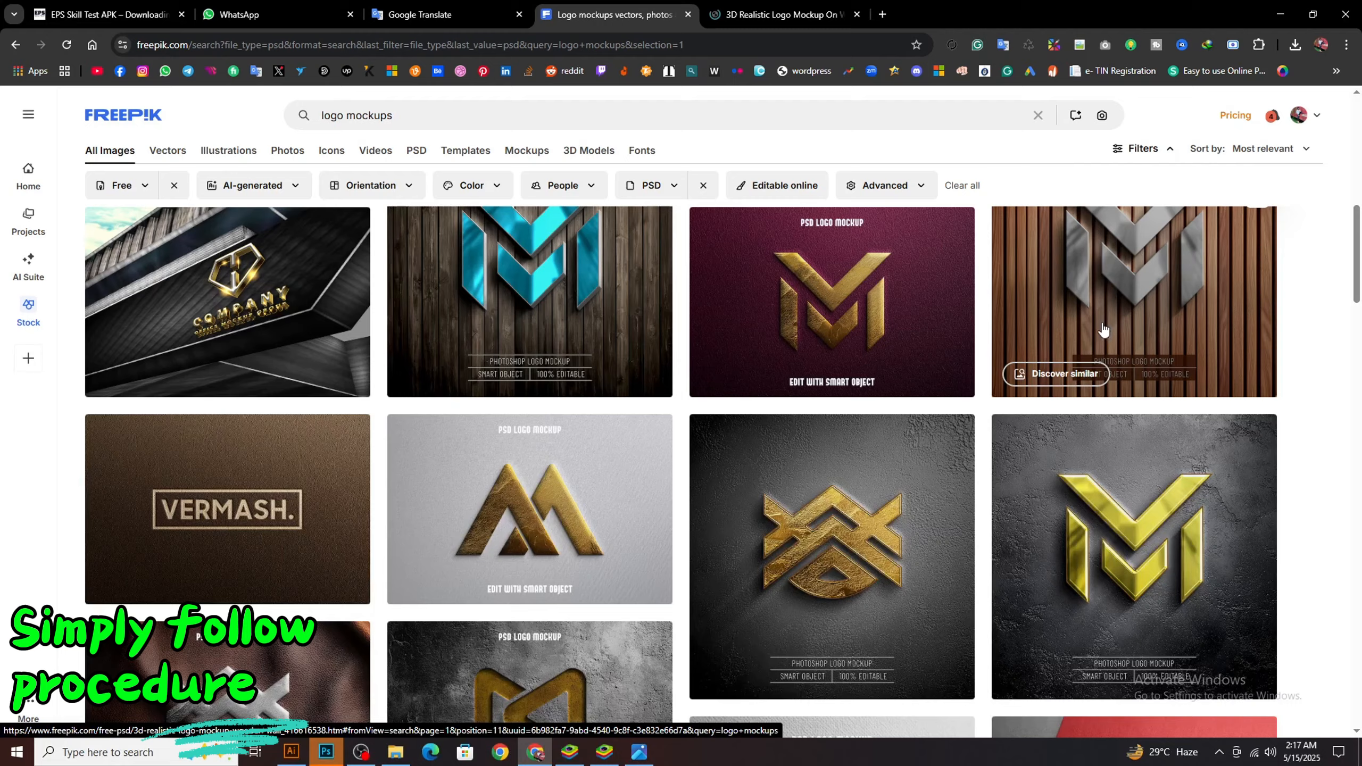
scroll(1103, 328, up, 3)
middle_click(1123, 378)
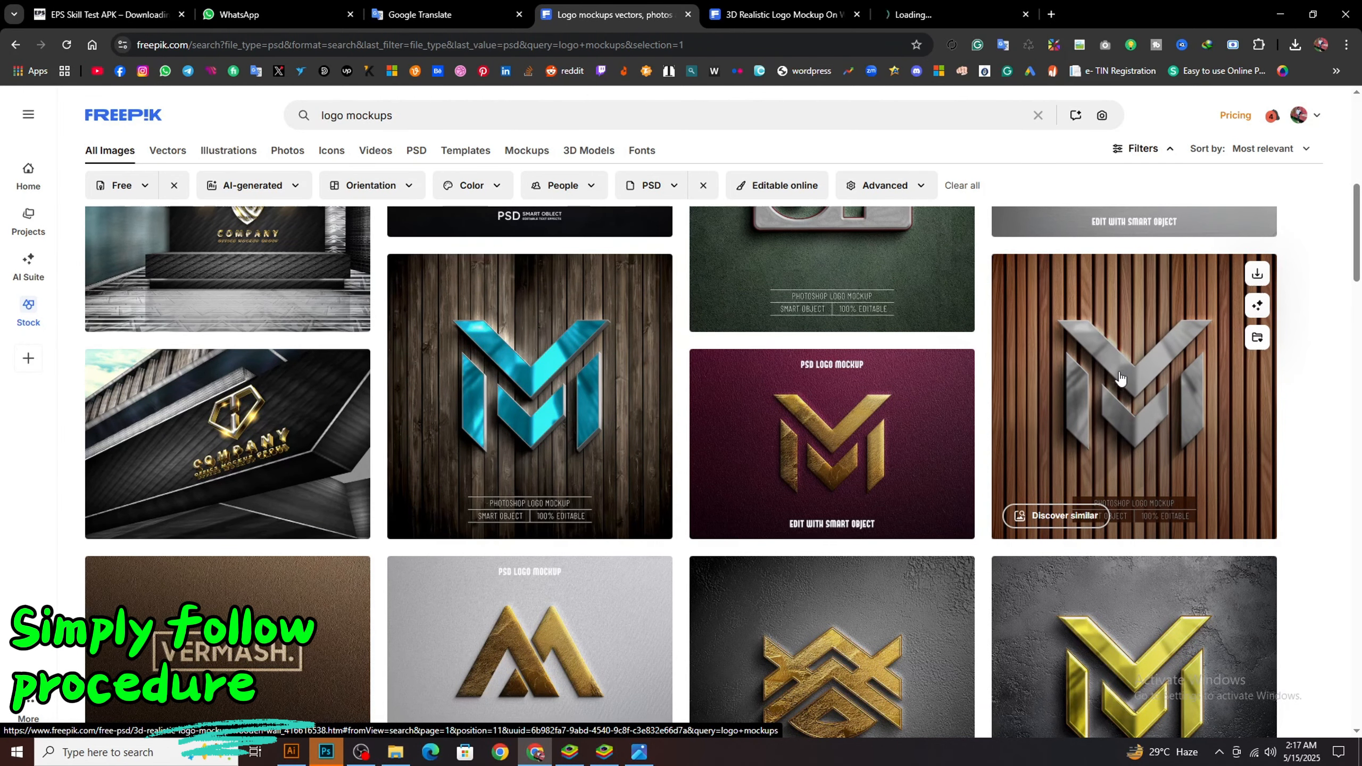
Browse further down the results and open the red-paper MAGNA mockup in its own tab
scroll(670, 382, down, 10)
scroll(670, 382, down, 5)
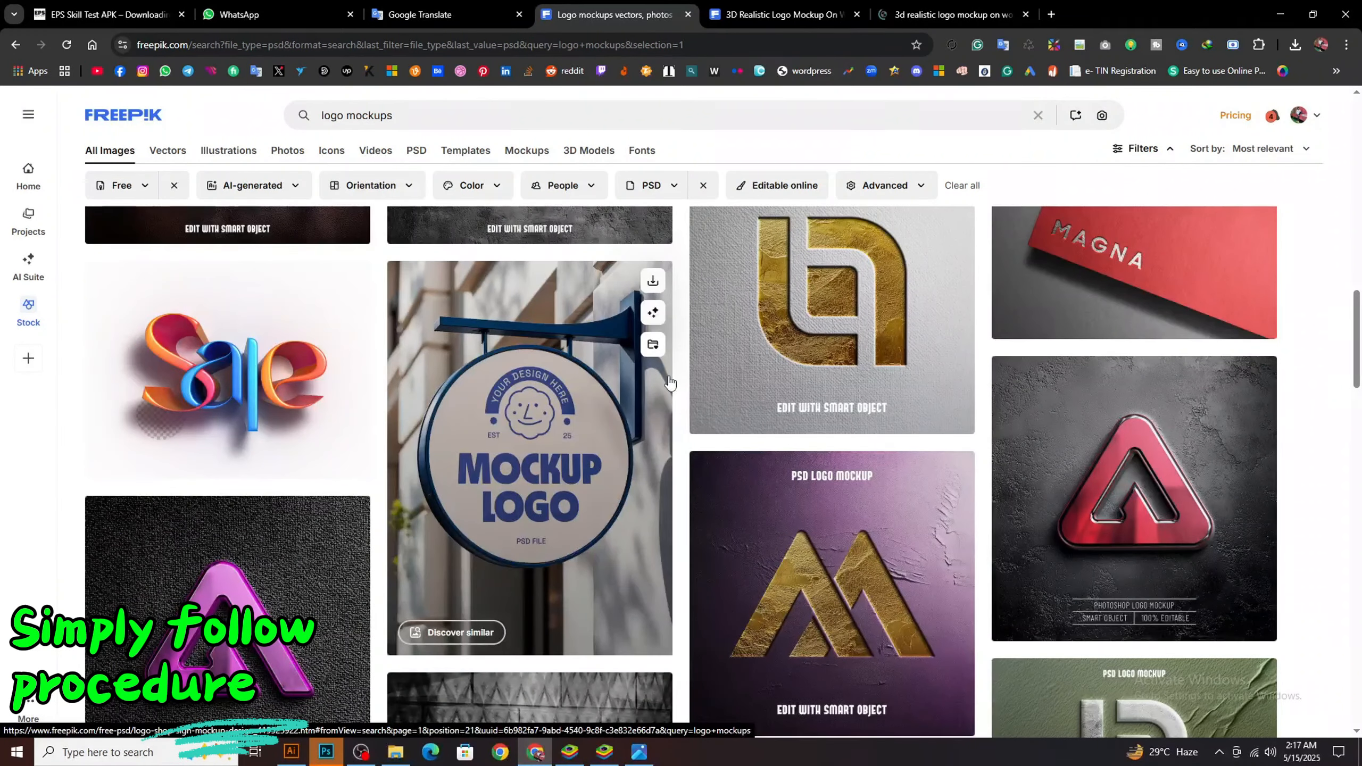
scroll(669, 382, down, 6)
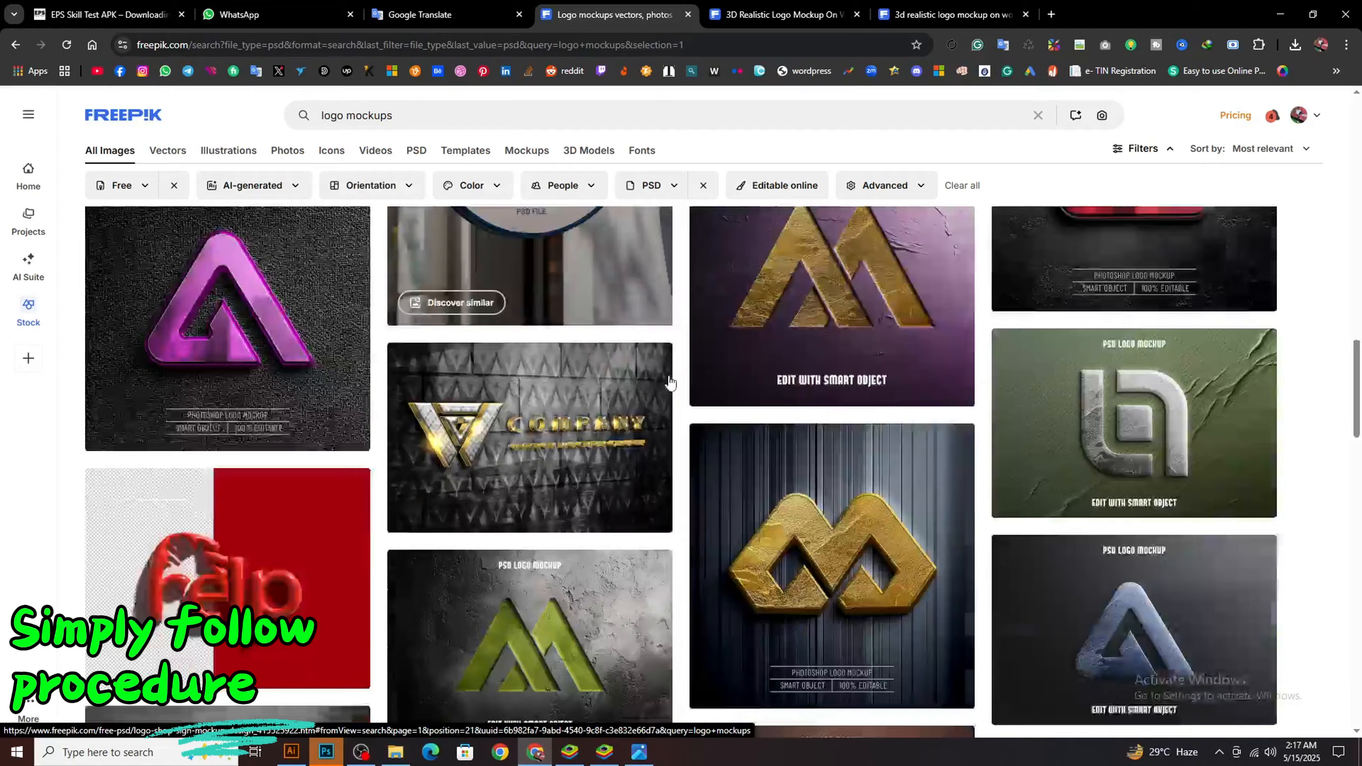
scroll(687, 381, up, 6)
scroll(713, 383, up, 5)
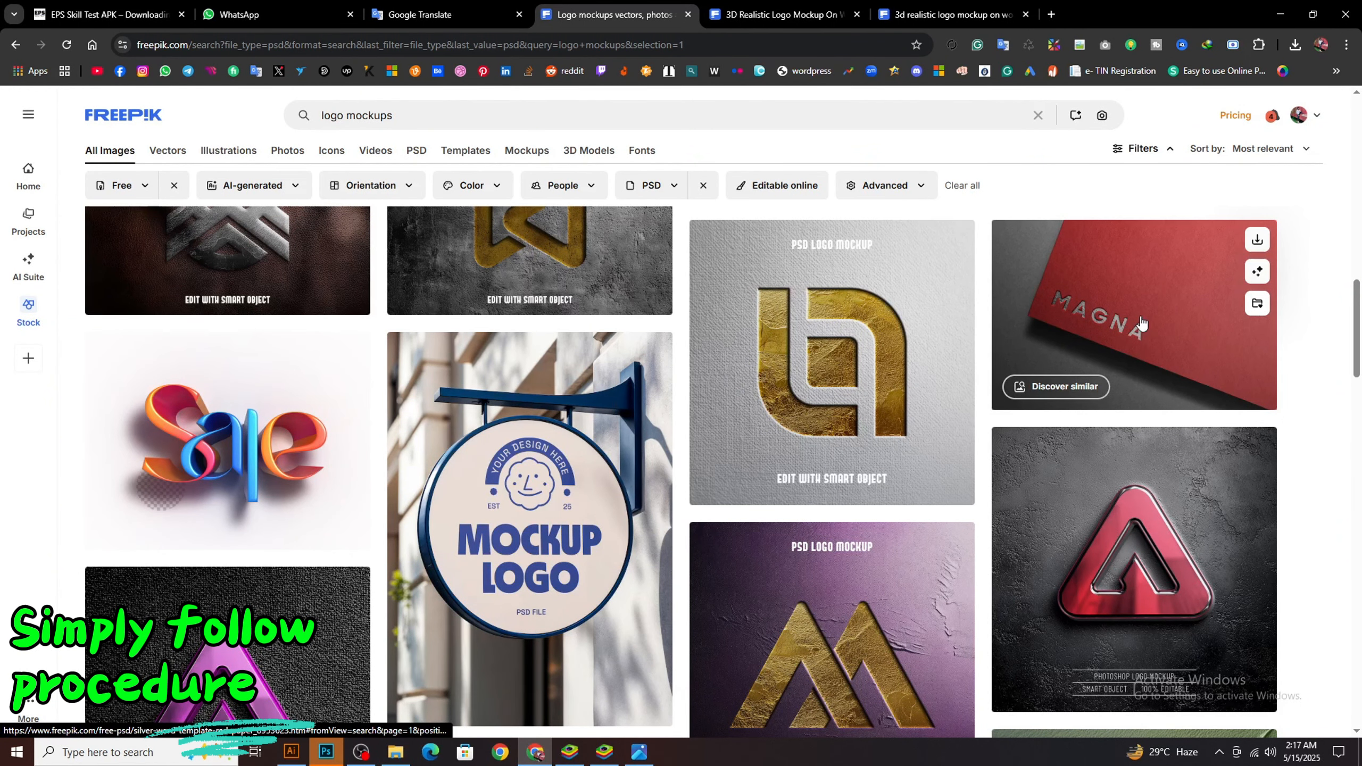
middle_click(1141, 322)
Look through the rest of the first page of free PSD logo mockups and on through the second page
scroll(697, 365, down, 20)
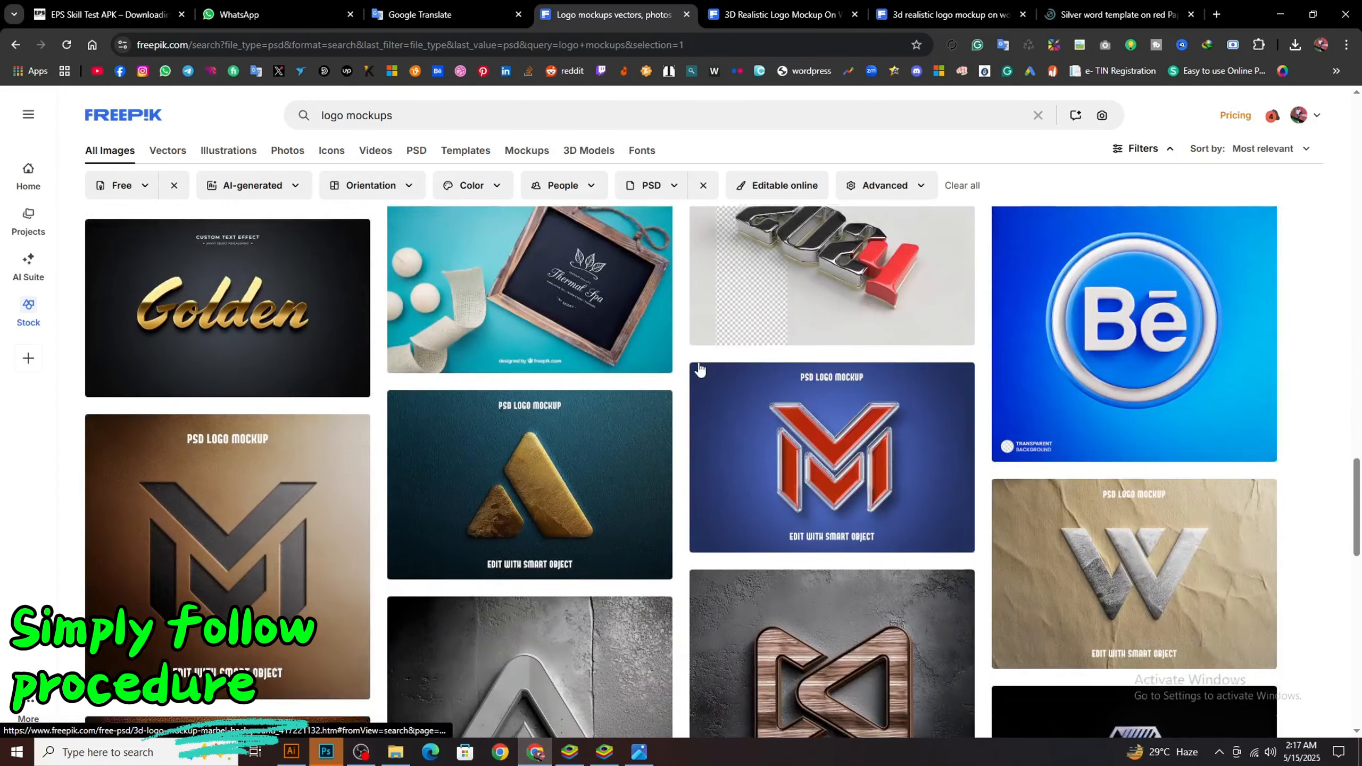
scroll(700, 369, down, 15)
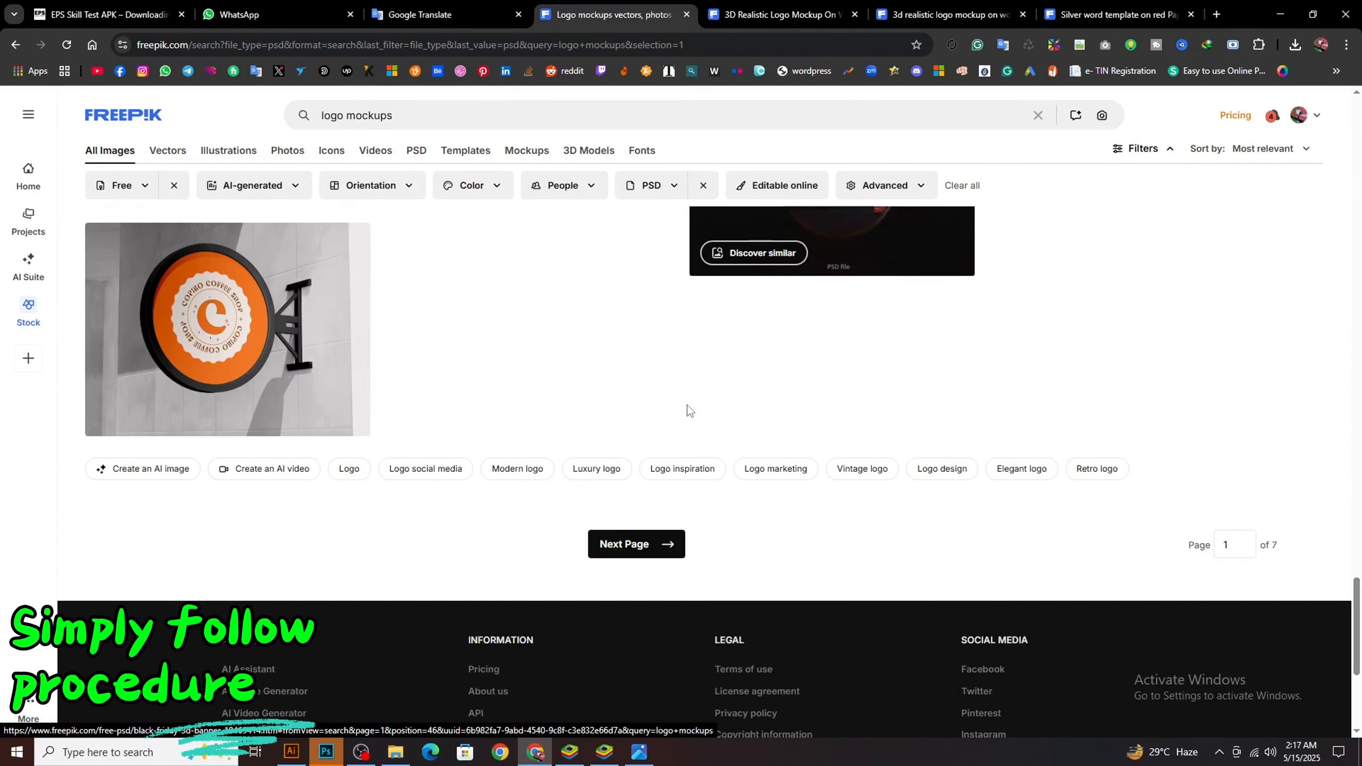
click(639, 540)
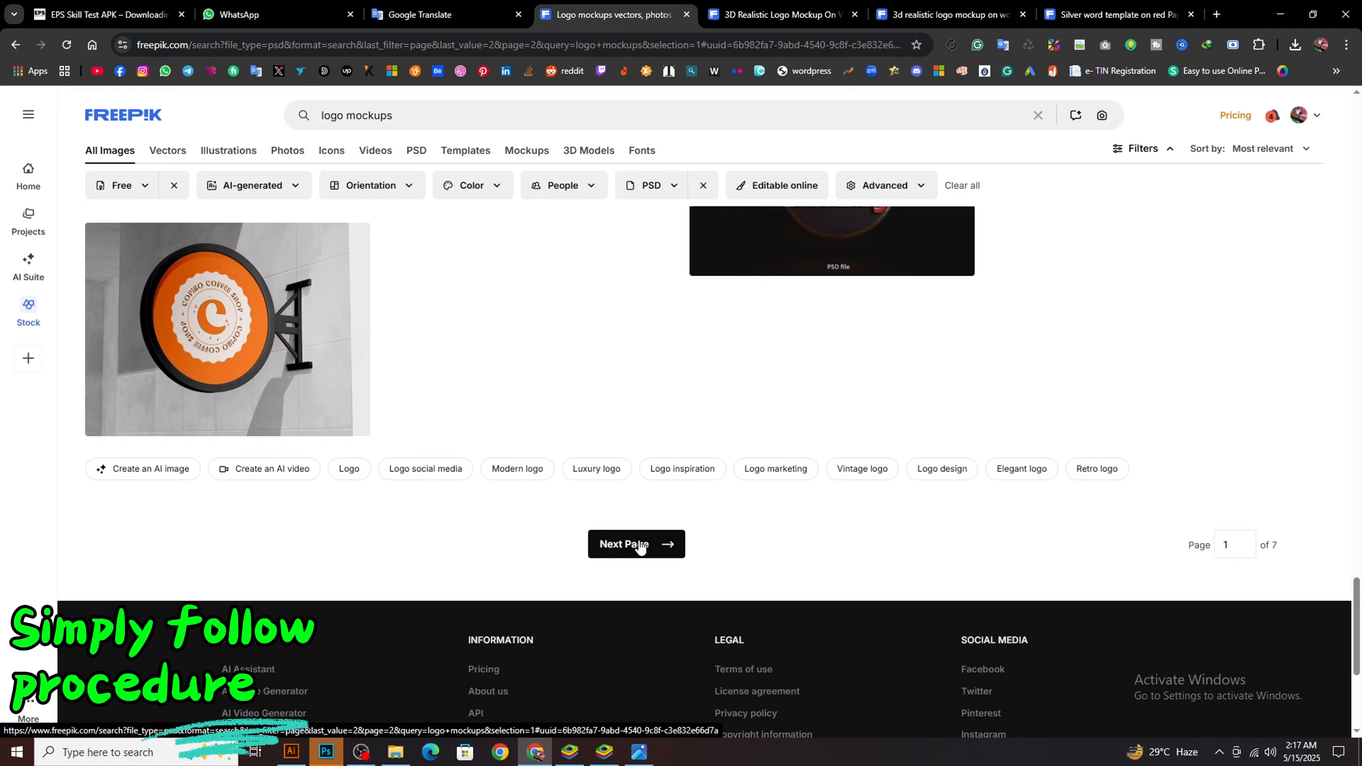
scroll(344, 531, down, 15)
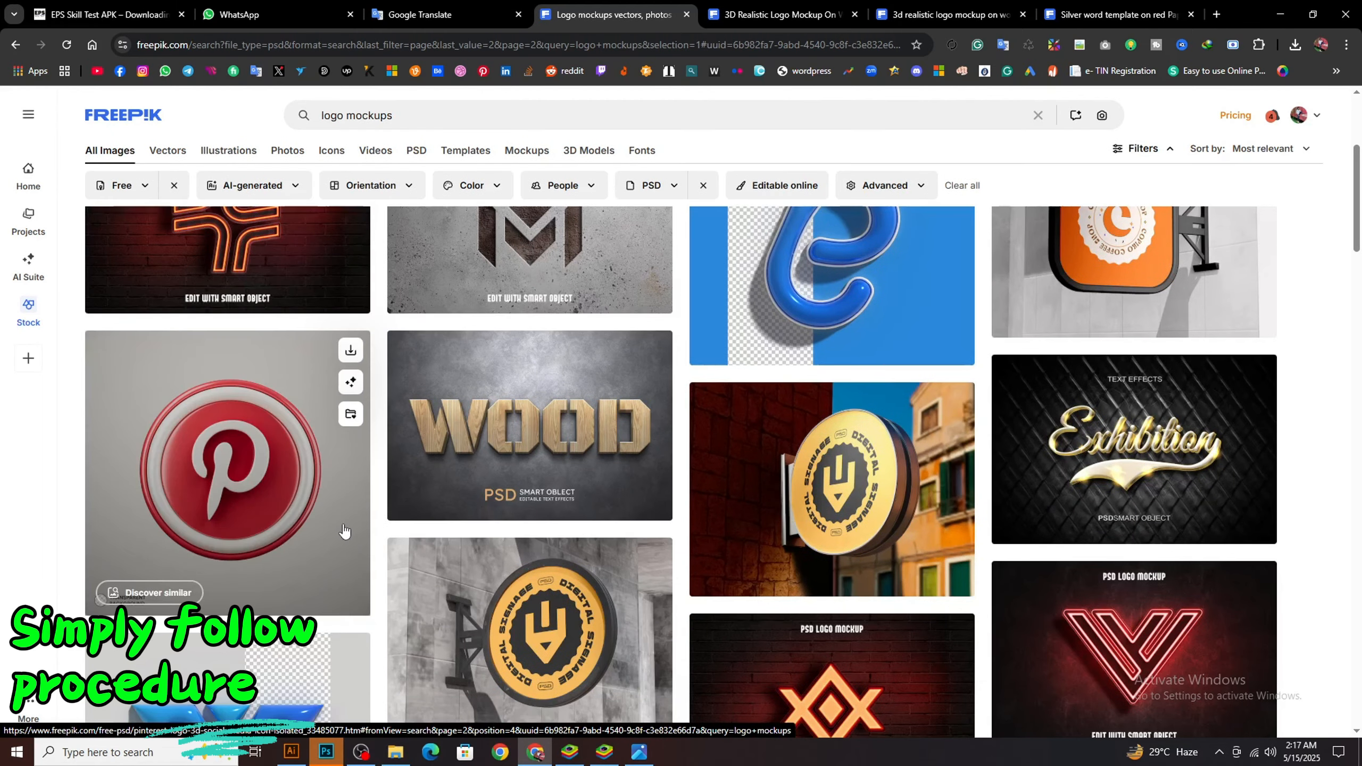
scroll(344, 530, down, 6)
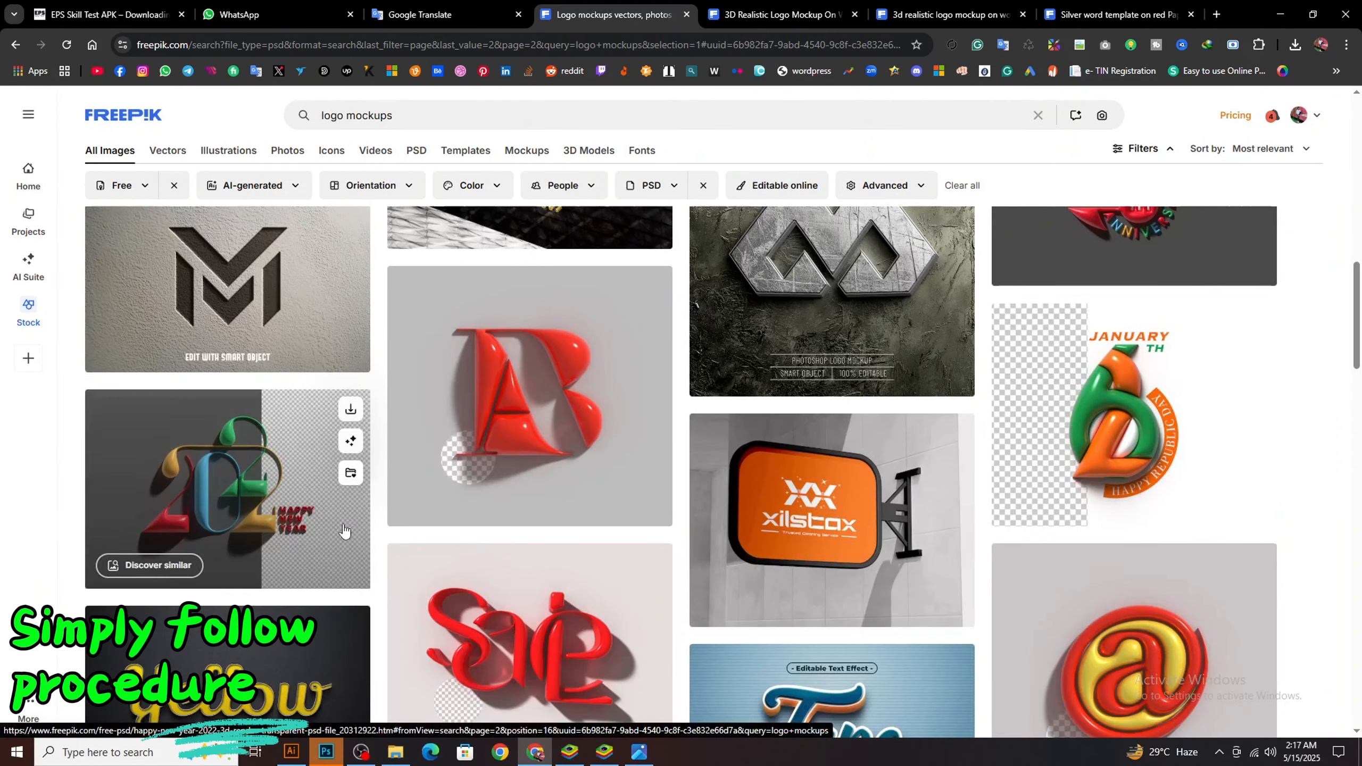
scroll(352, 530, down, 4)
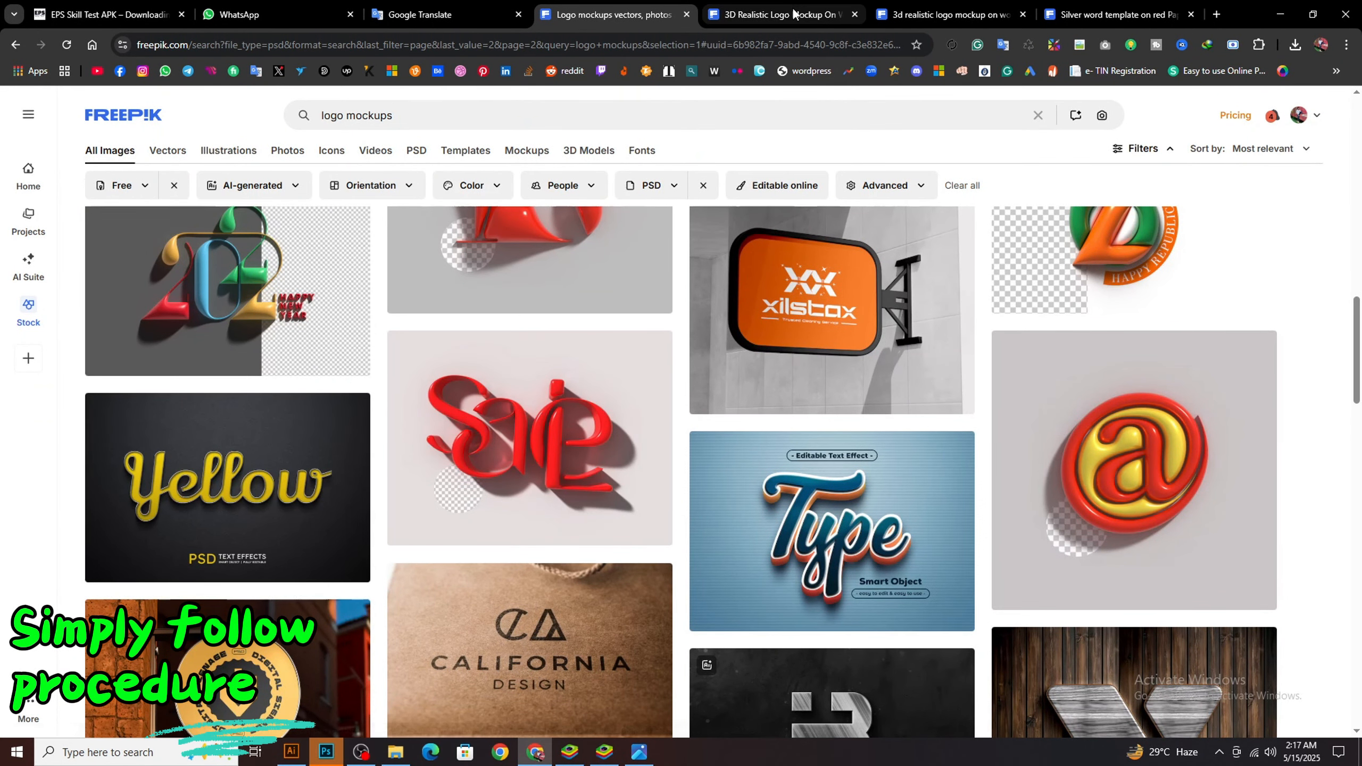
Compare the three opened mockups: the V on a wall, the M on wood and the silver word on red paper
click(783, 15)
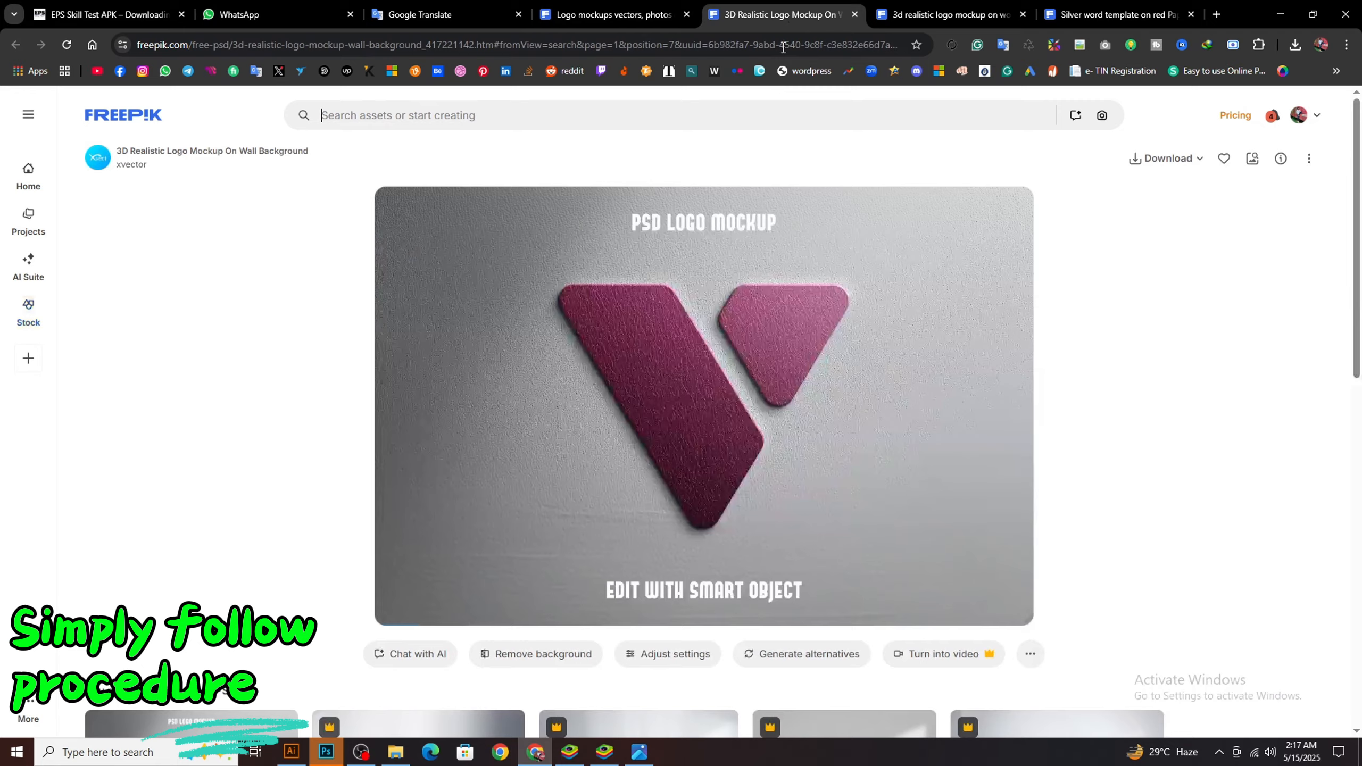
click(936, 6)
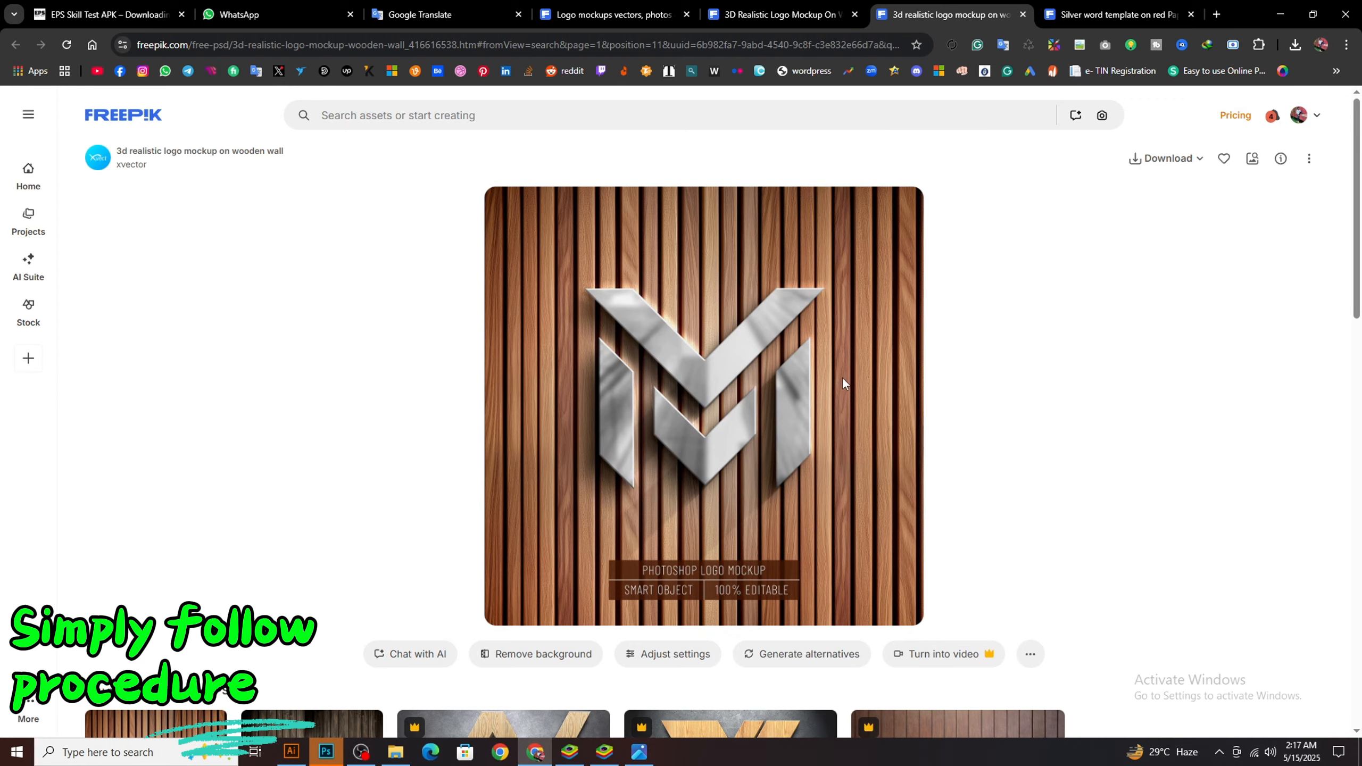
click(1105, 13)
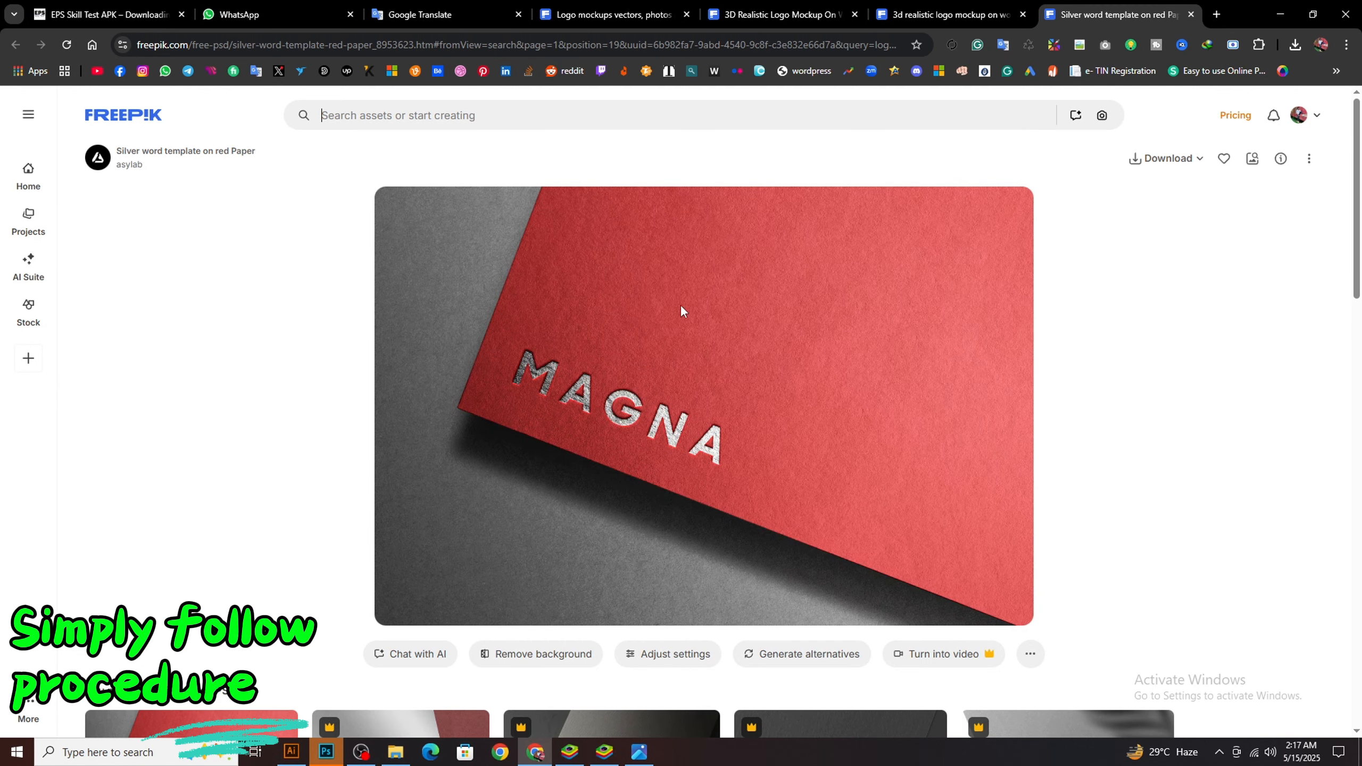
scroll(678, 328, down, 3)
scroll(678, 328, up, 3)
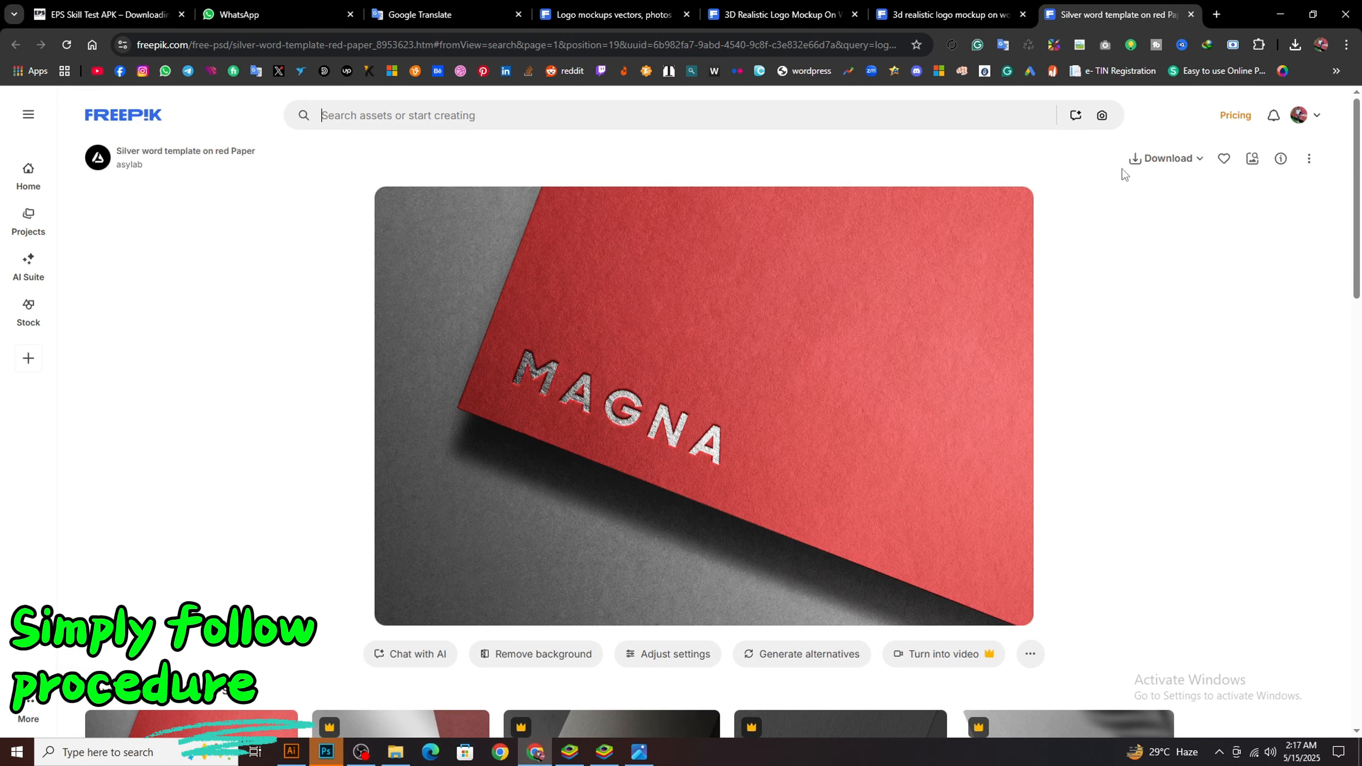
Download the Silver word template on red Paper mockup as a ZIP and dismiss the download message
click(1202, 158)
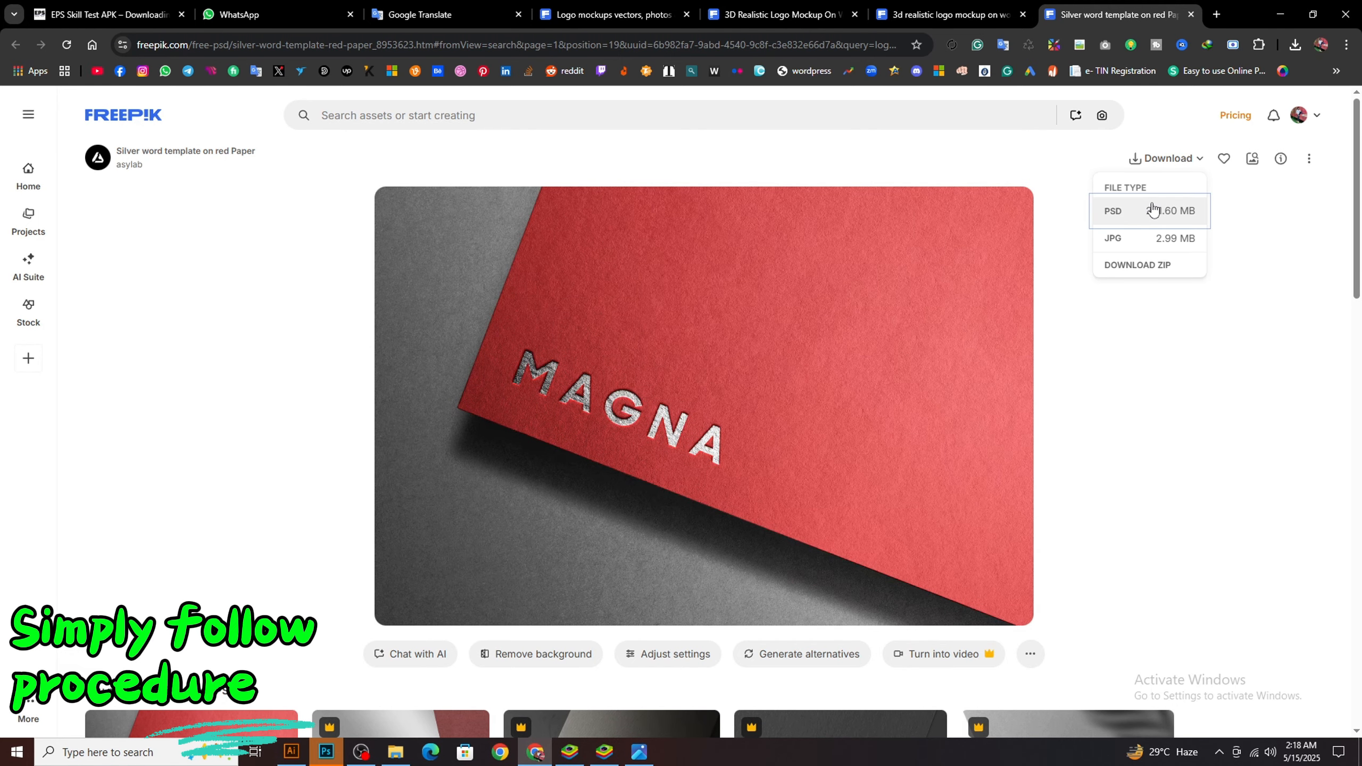
click(1149, 266)
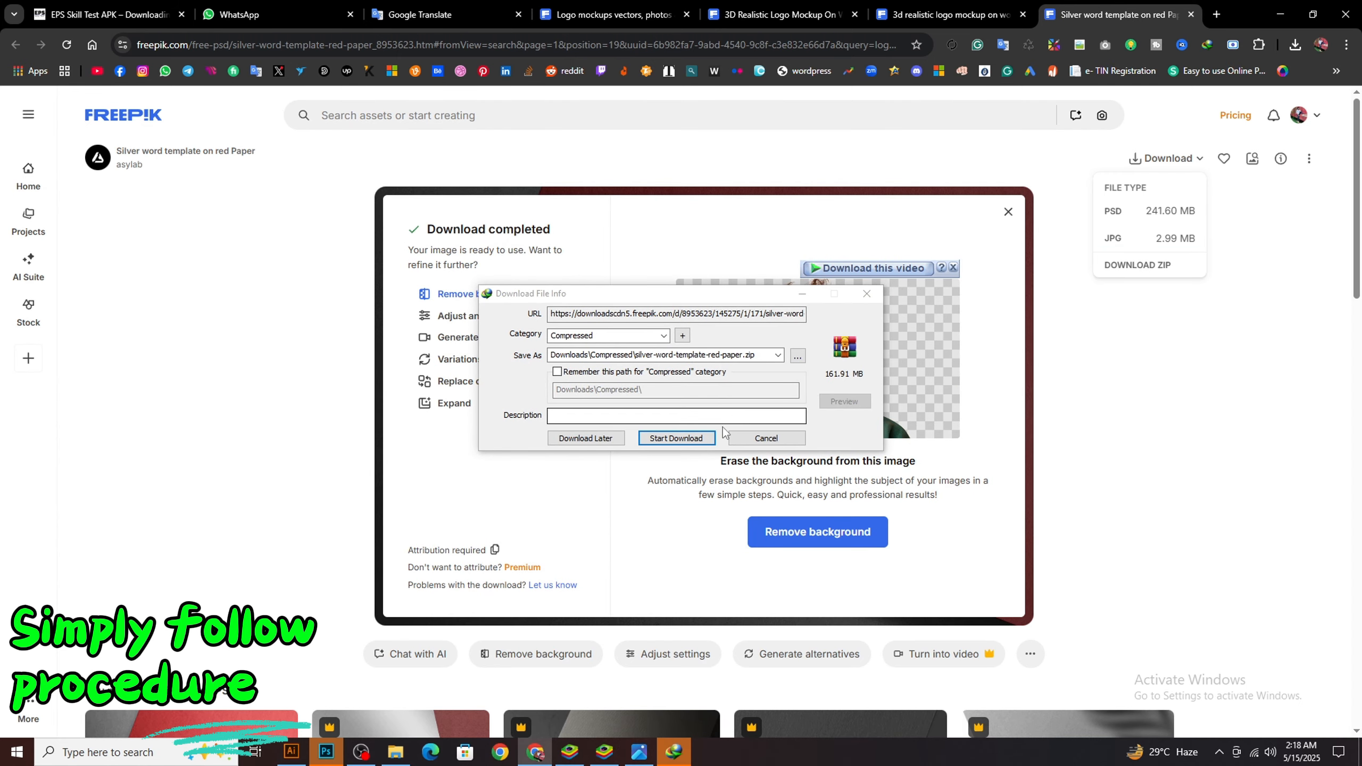
click(697, 438)
click(732, 406)
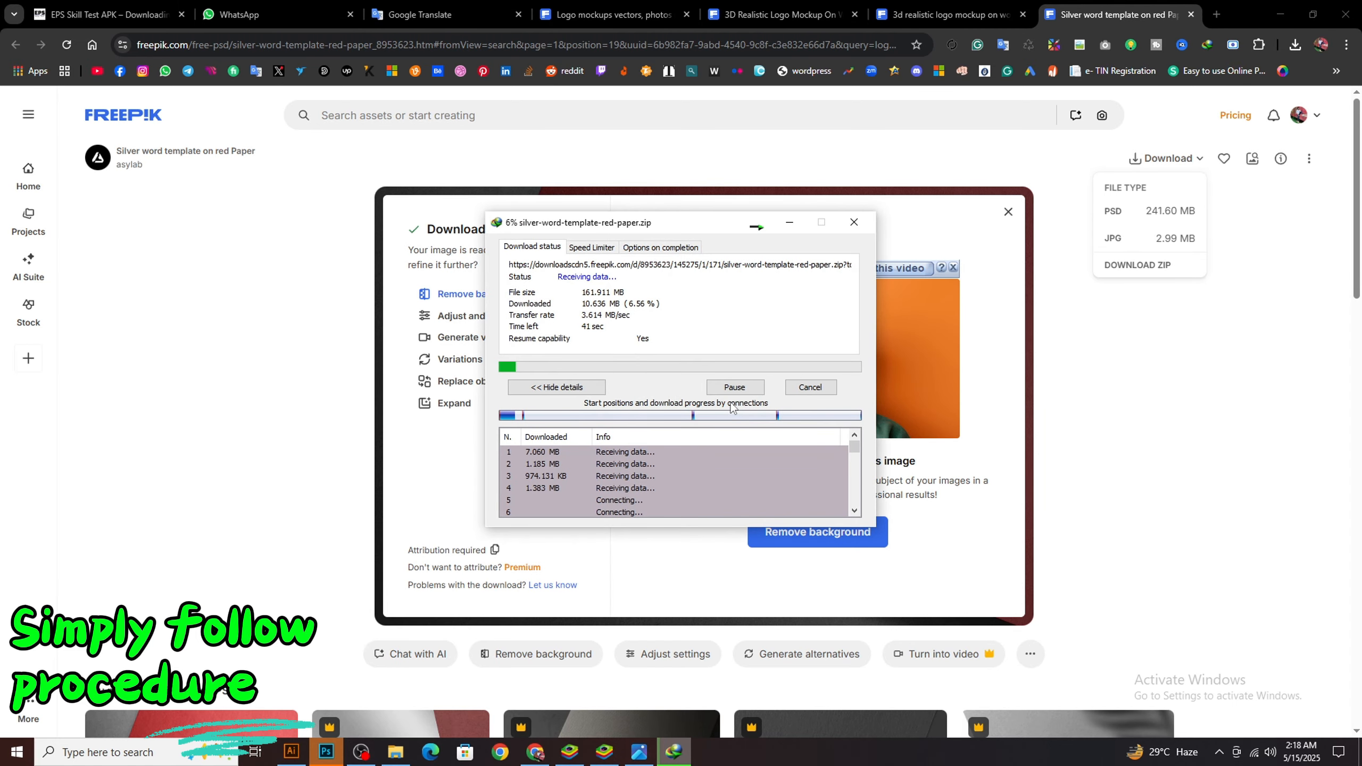
click(1008, 216)
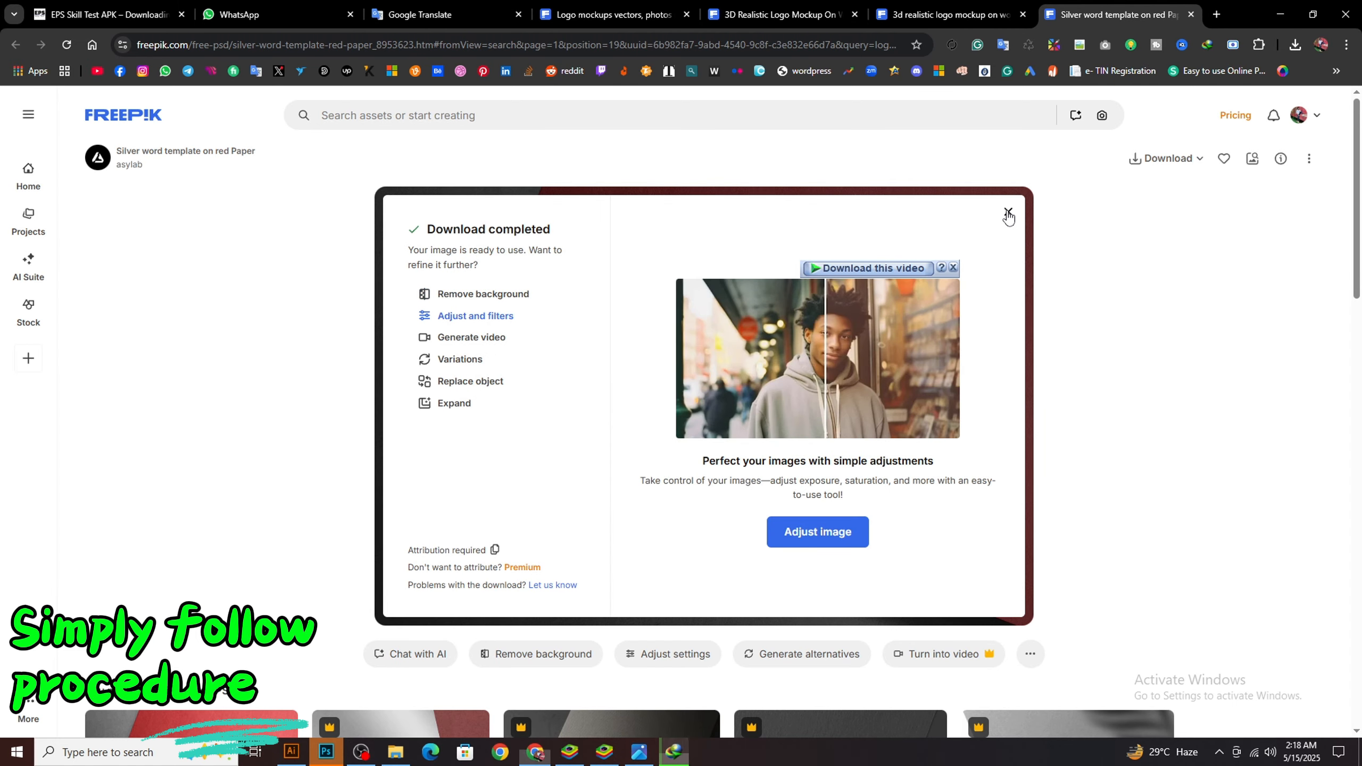
Open the download's folder and extract the silver-word-template-red-paper archive to the default destination
click(678, 757)
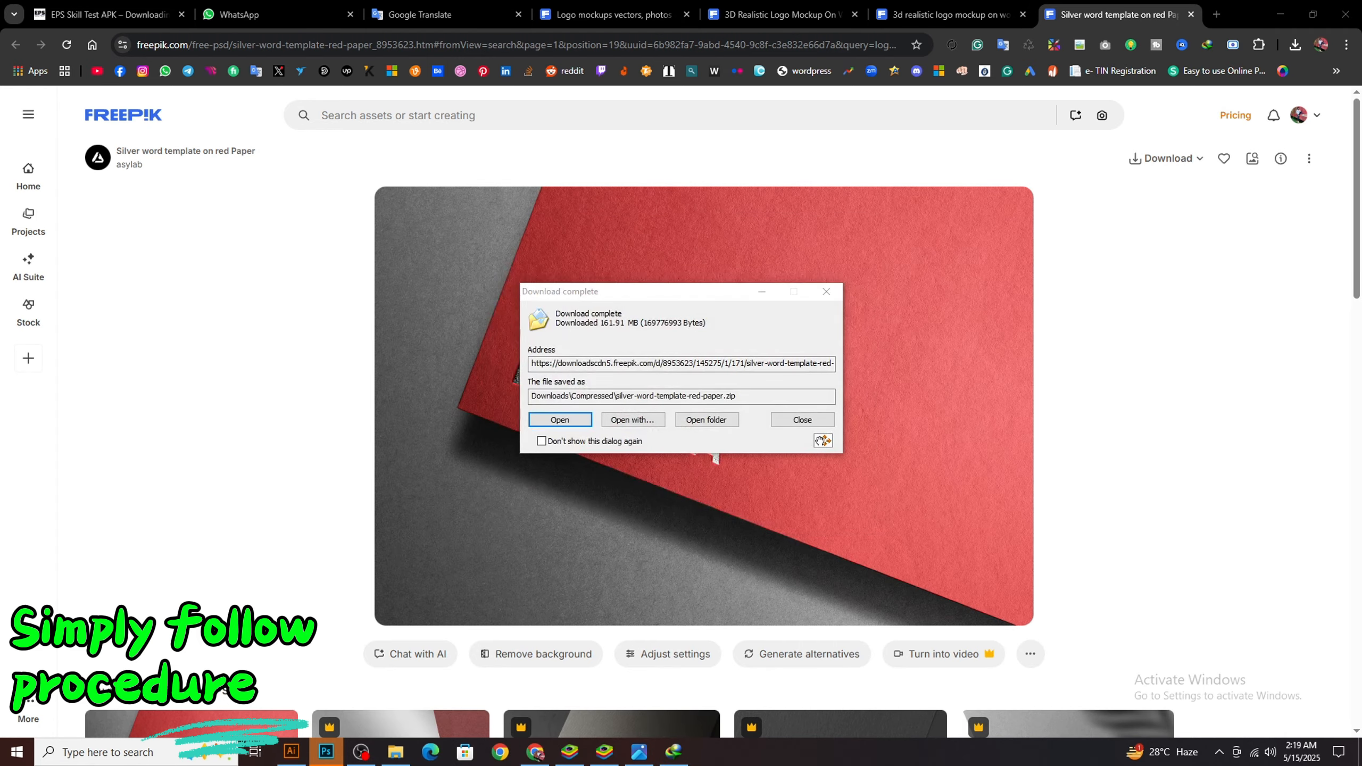
click(711, 416)
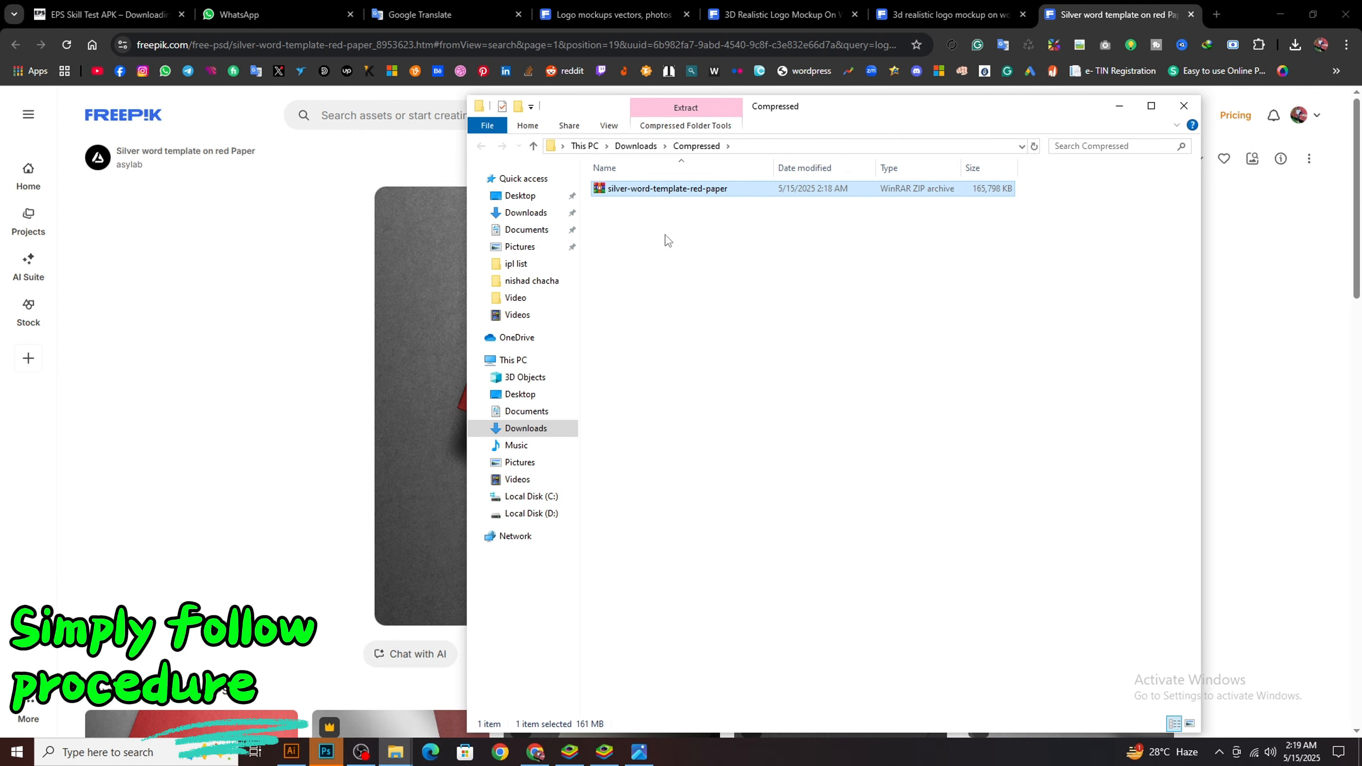
right_click(660, 192)
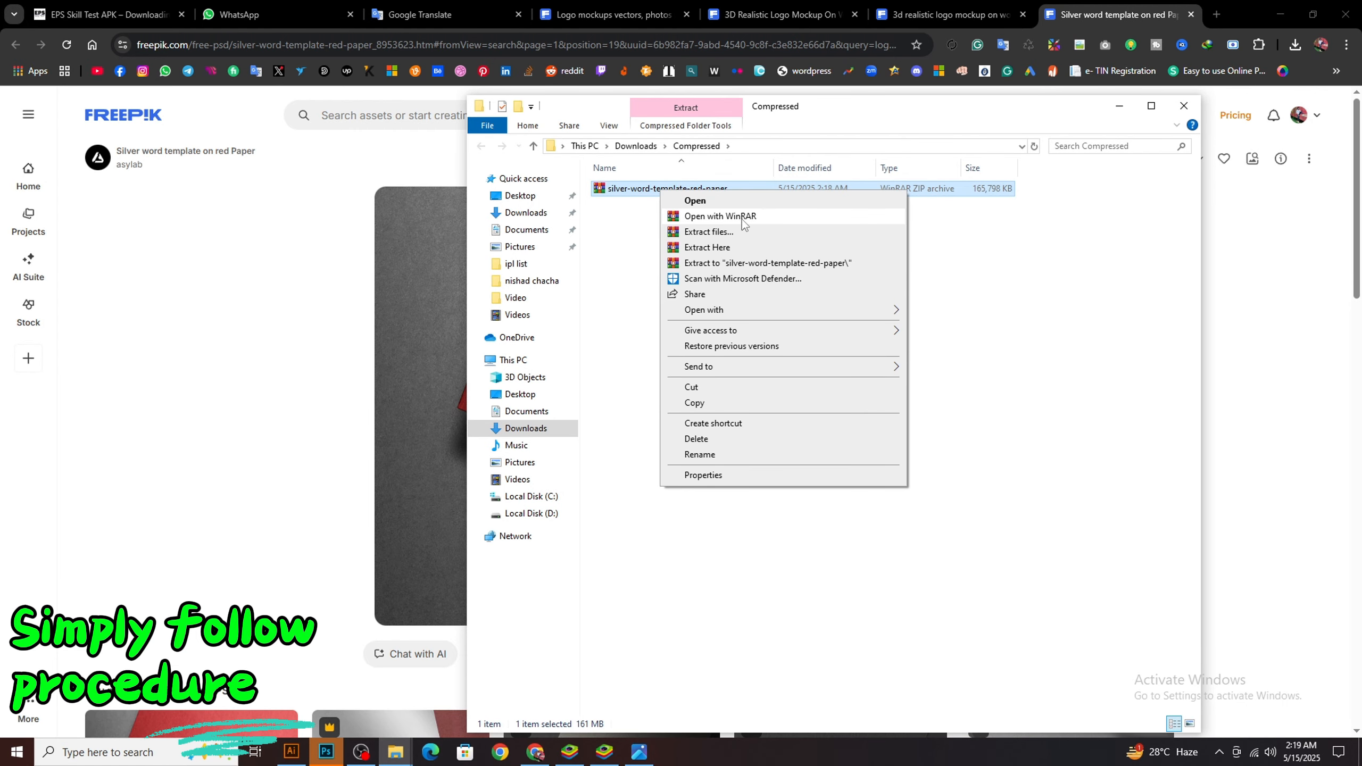
click(709, 232)
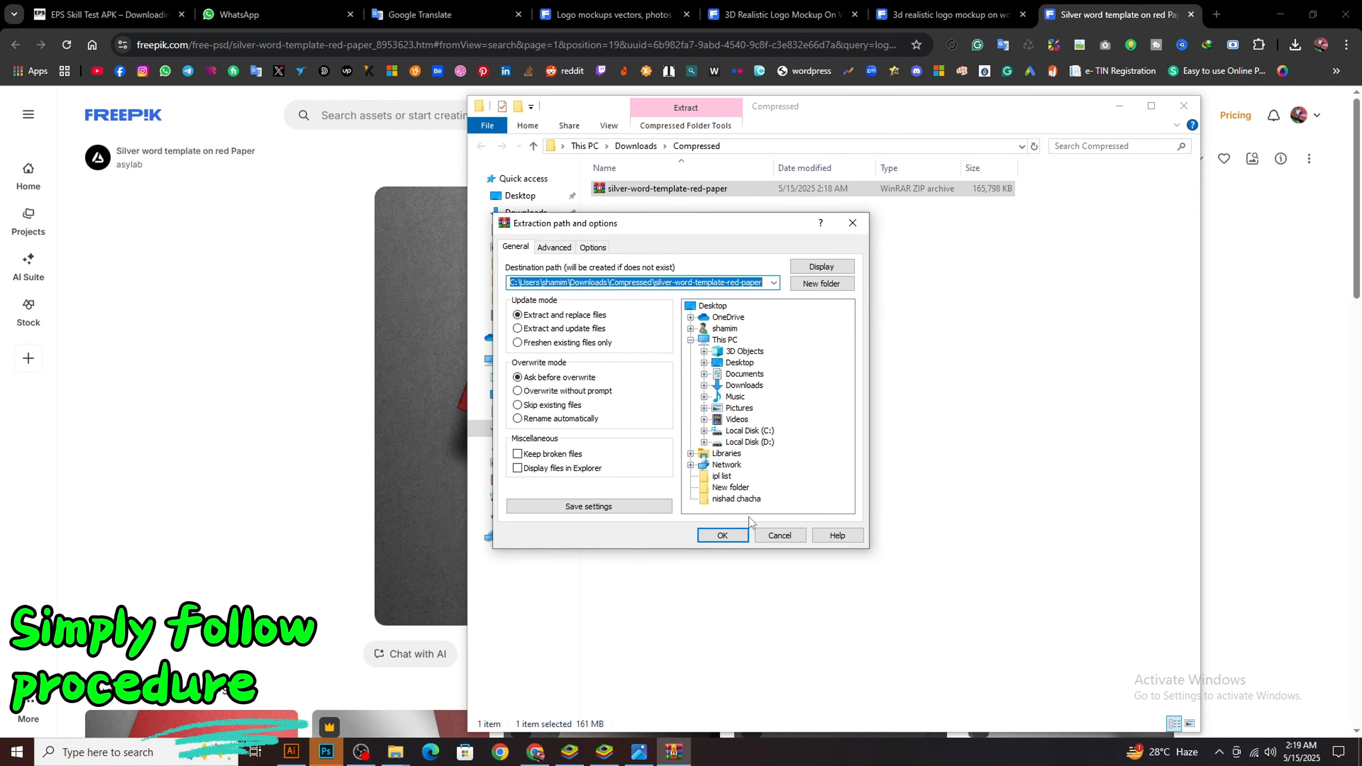
click(724, 532)
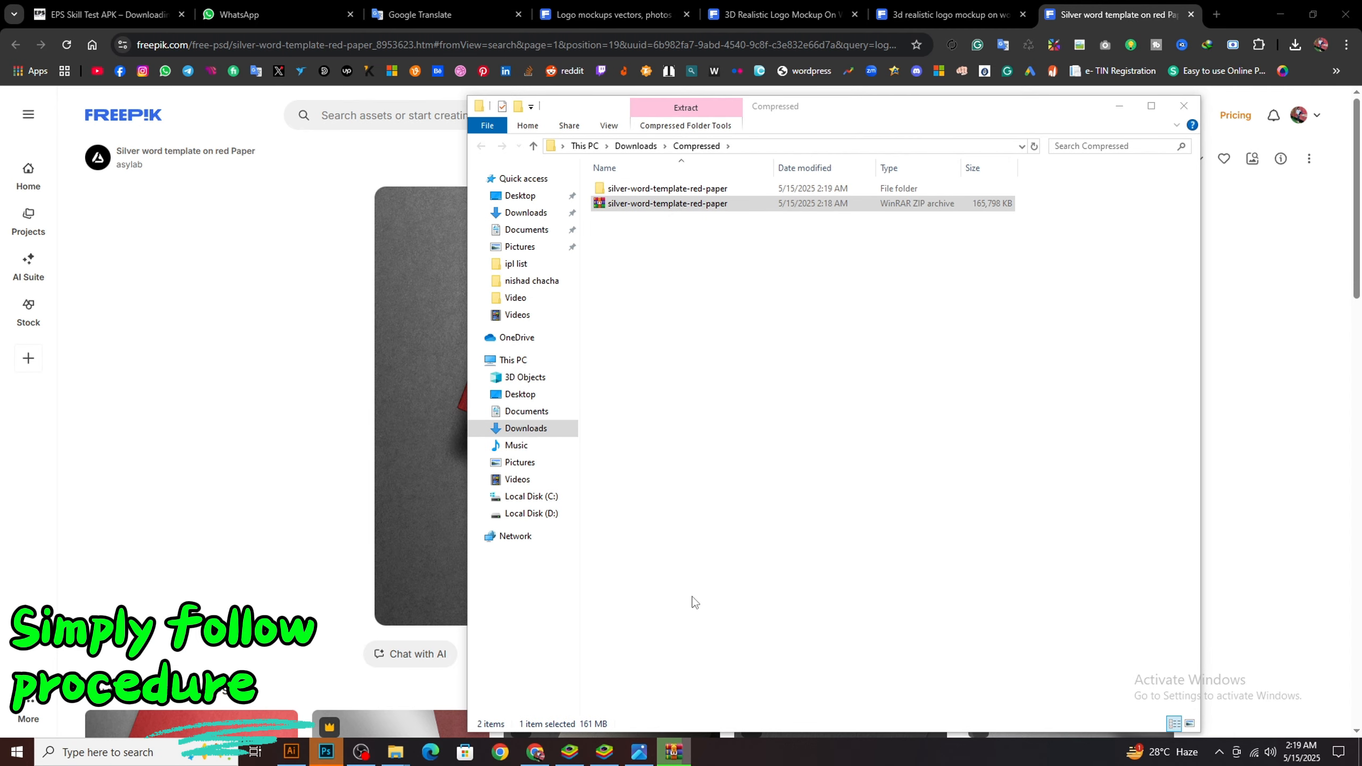
Open the PSD file 171 from the extracted silver-word-template-red-paper folder with Adobe Photoshop CC 2019
double_click(648, 189)
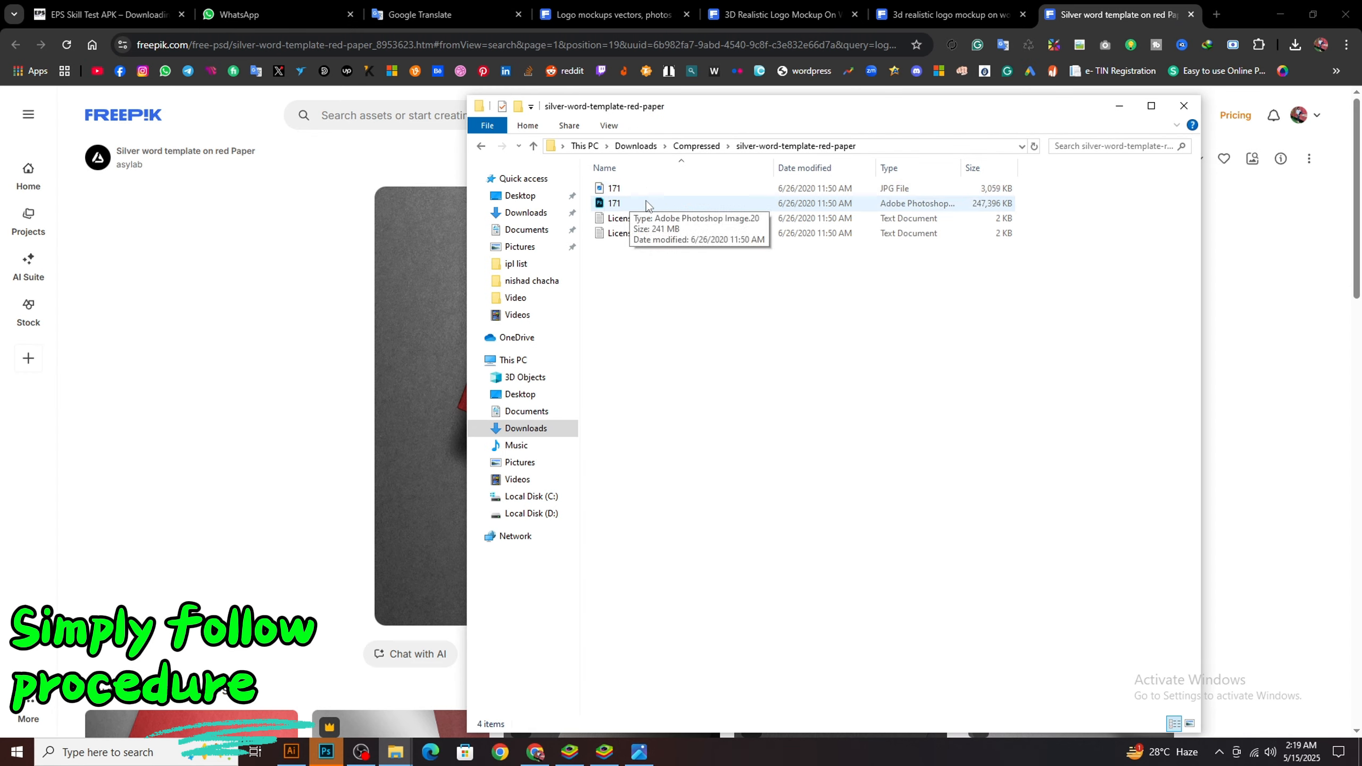
double_click(617, 203)
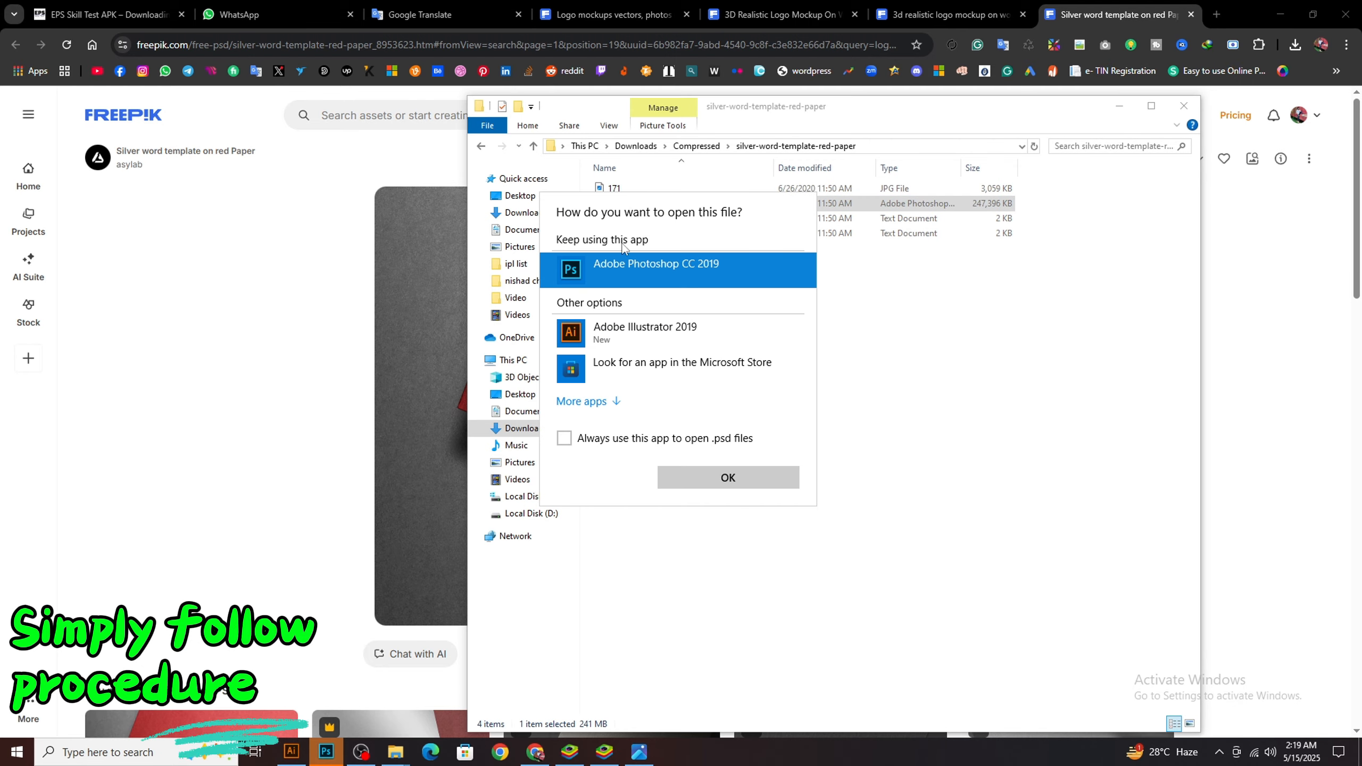
click(746, 479)
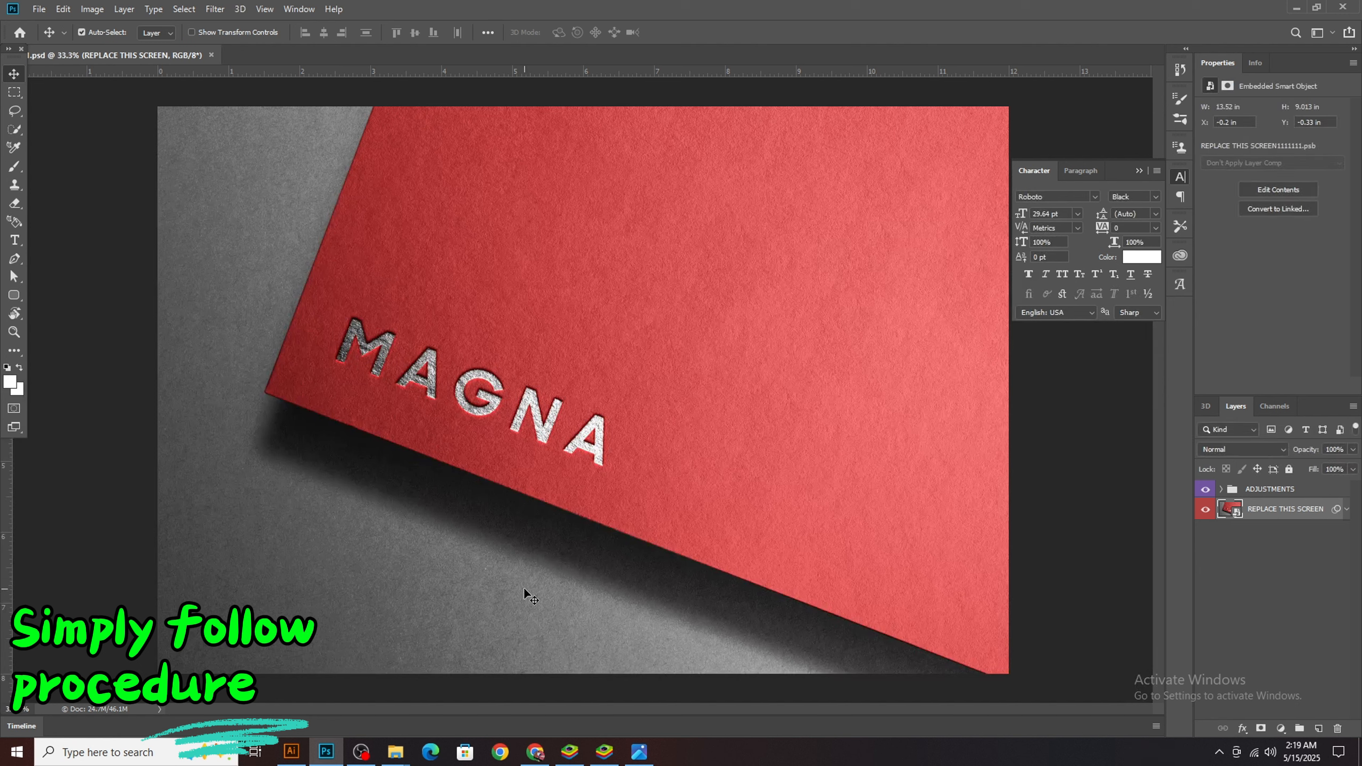
Expand the ADJUSTMENTS group and open the contents of the REPLACE THIS SCREEN smart object
click(1224, 490)
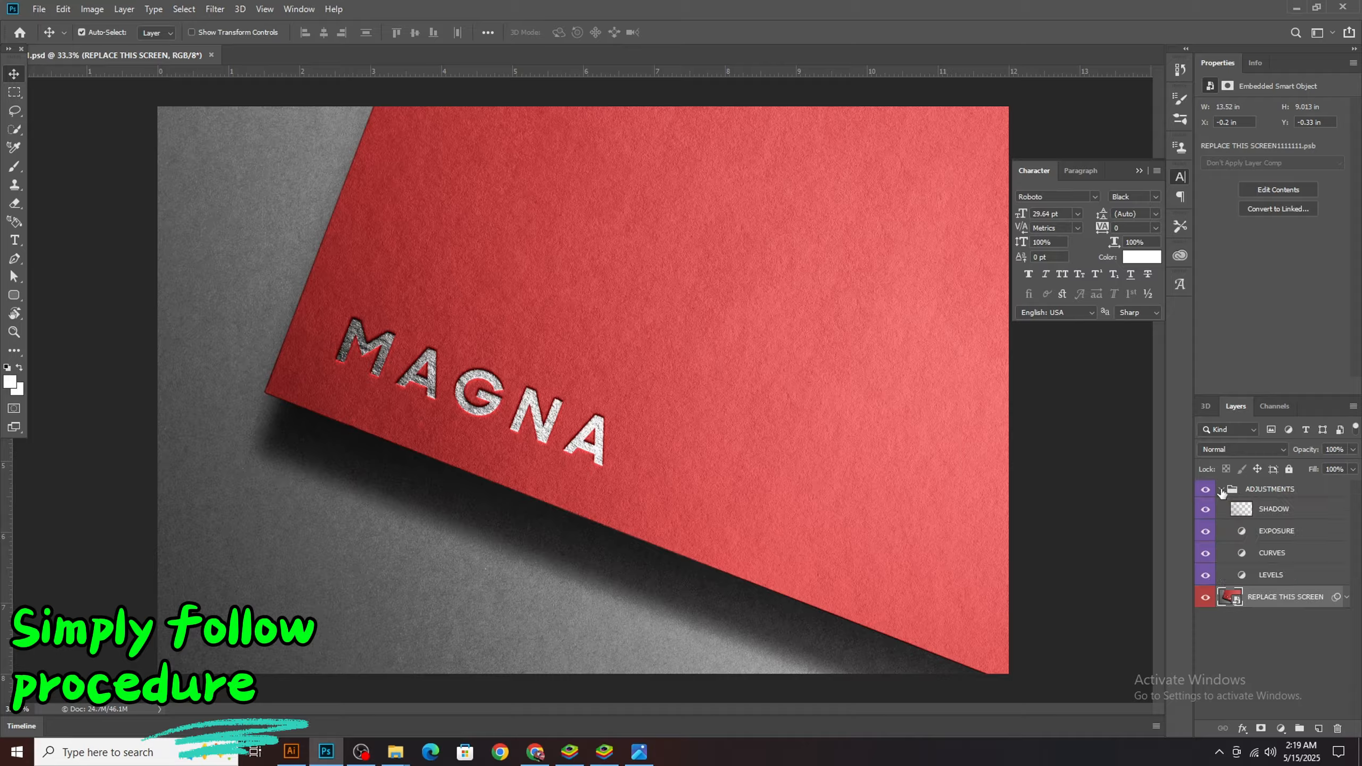
double_click(1230, 596)
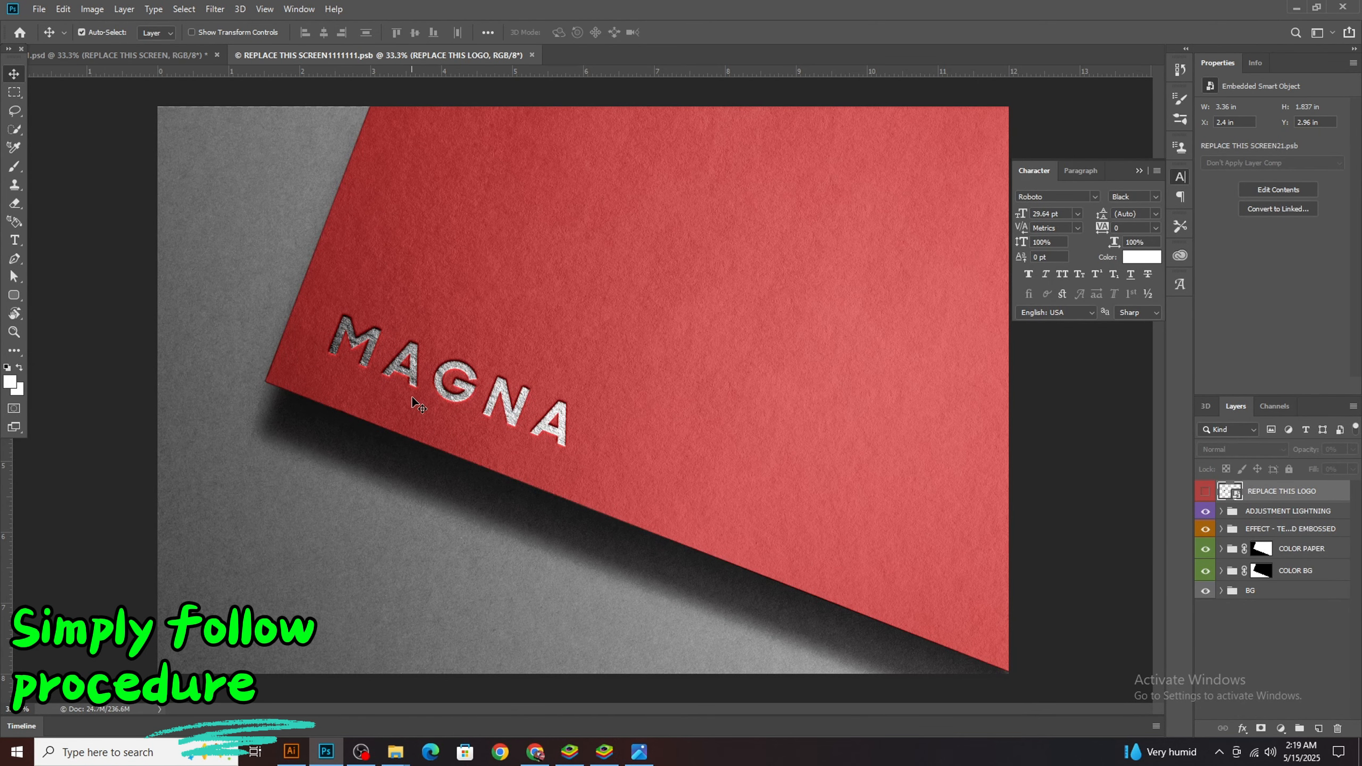
Toggle the visibility of the ADJUSTMENT LIGHTNING and embossed EFFECT groups to check what each one controls
click(1207, 510)
click(1206, 530)
click(1206, 530)
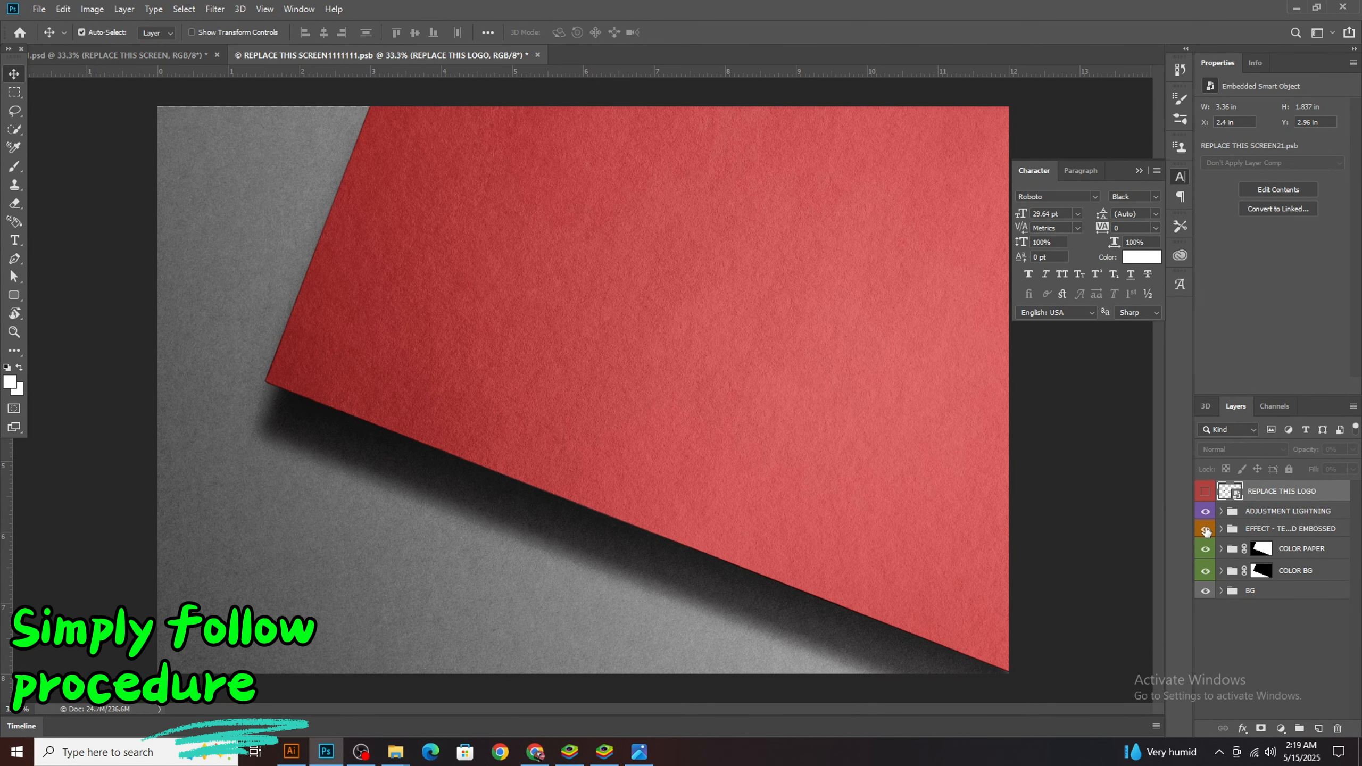
click(1206, 530)
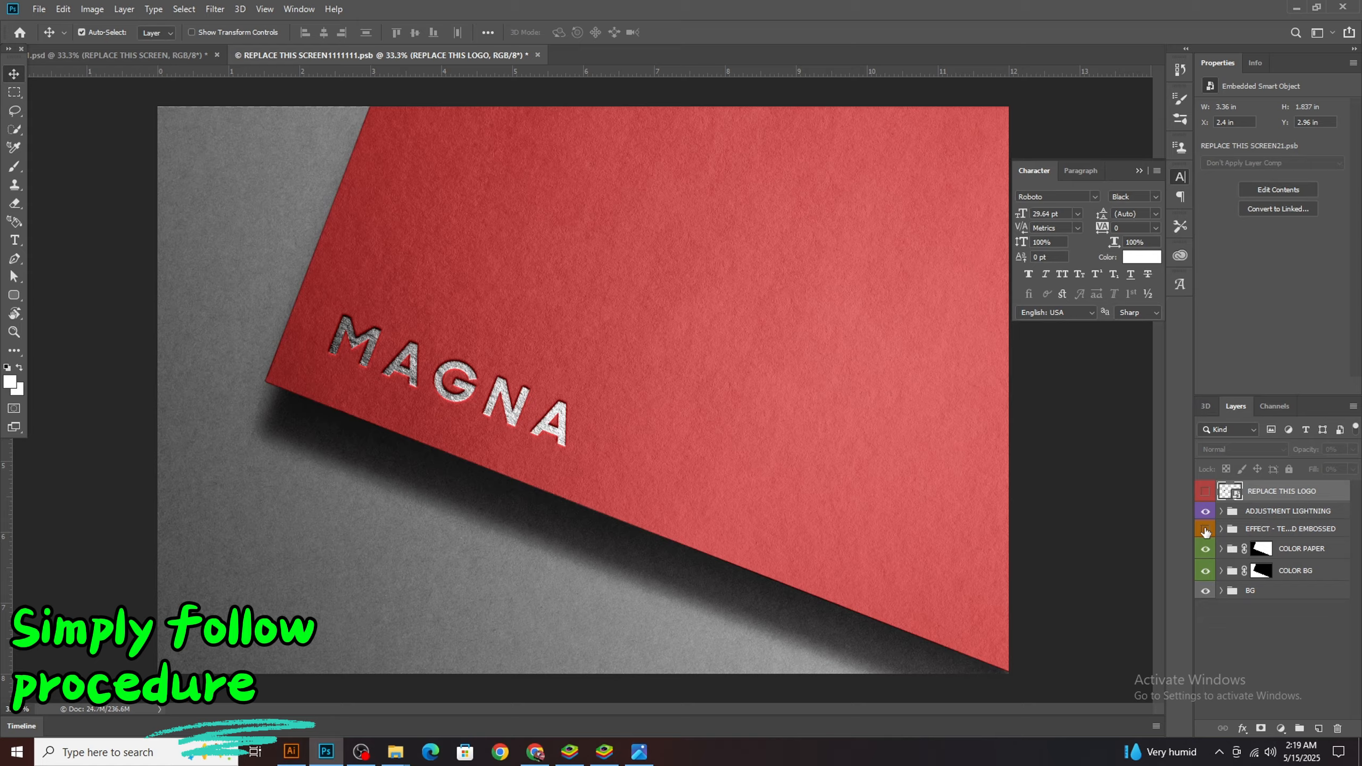
Toggle the visibility of the embossed EFFECT group and of the EFFECT smart object inside it to check what they control
click(1207, 530)
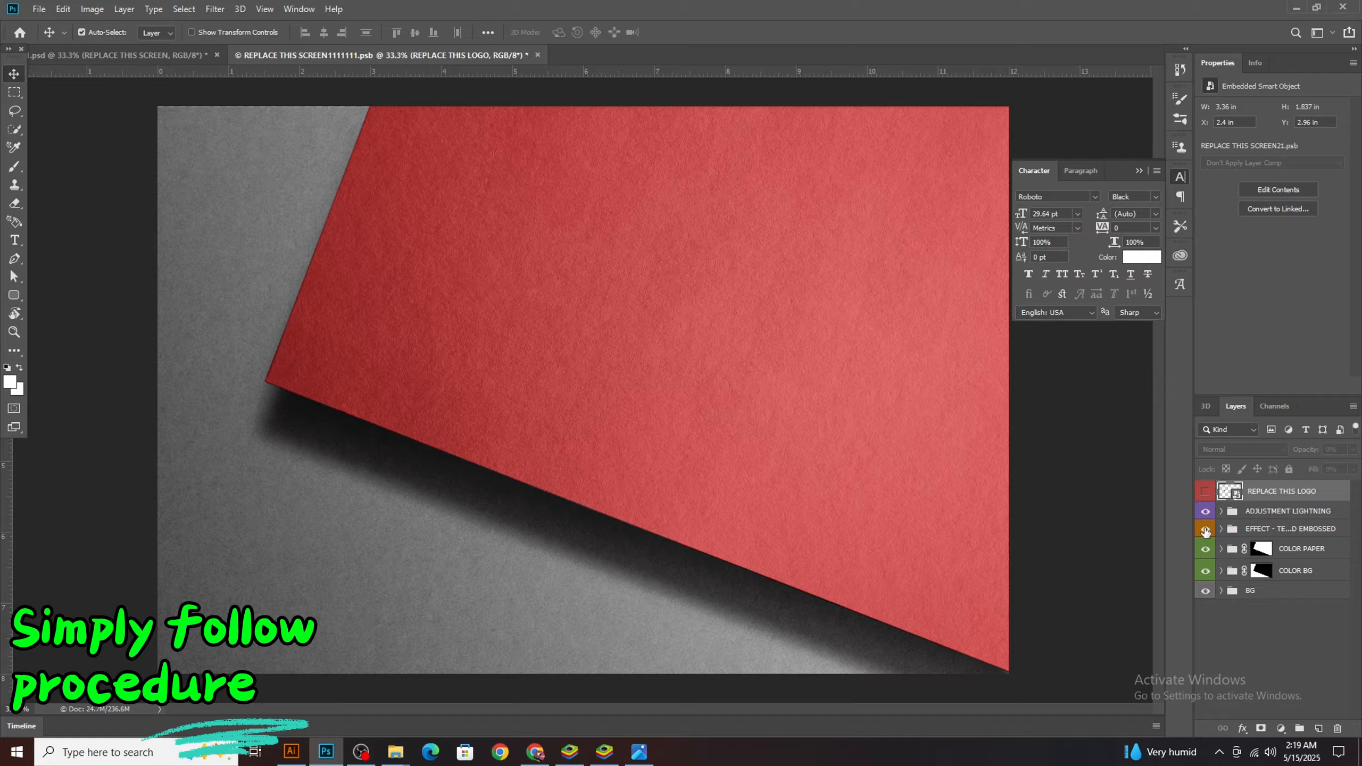
click(1206, 531)
click(1222, 530)
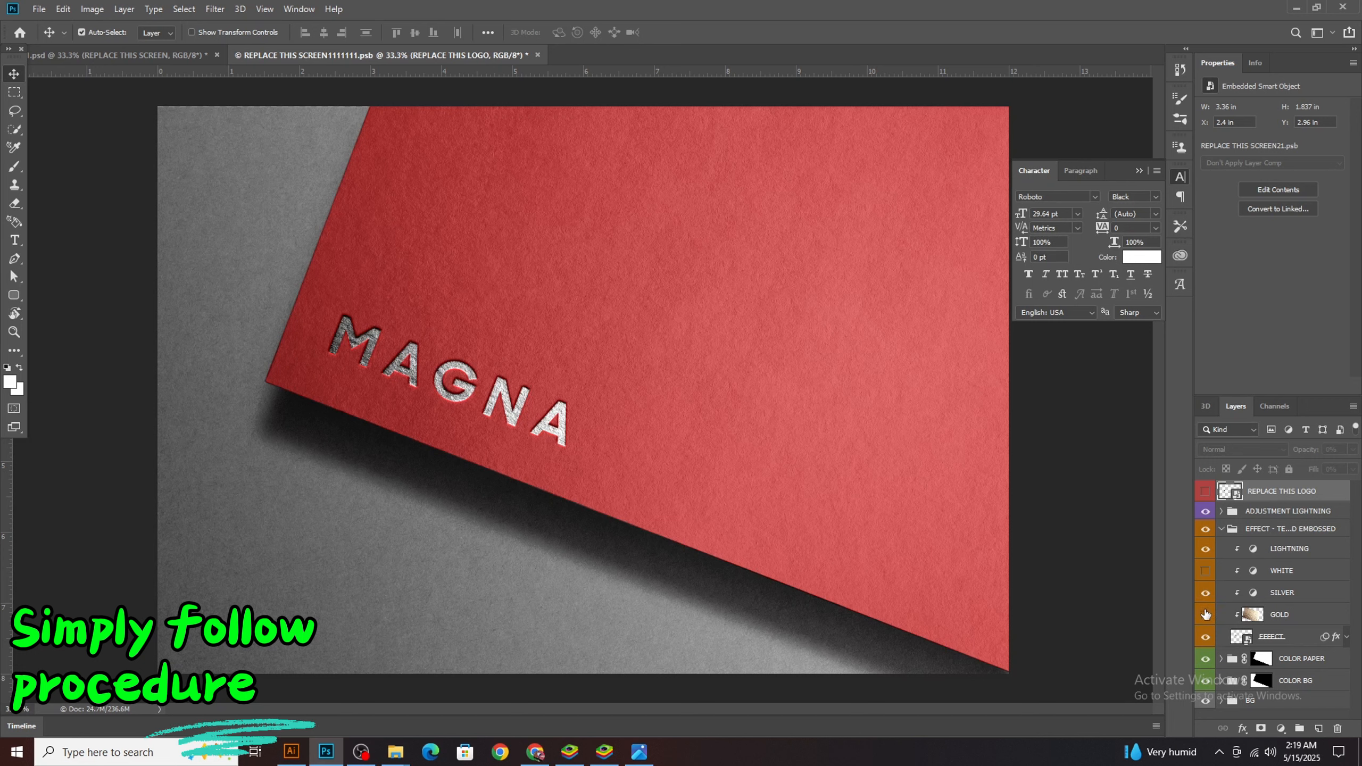
click(1206, 637)
click(1206, 637)
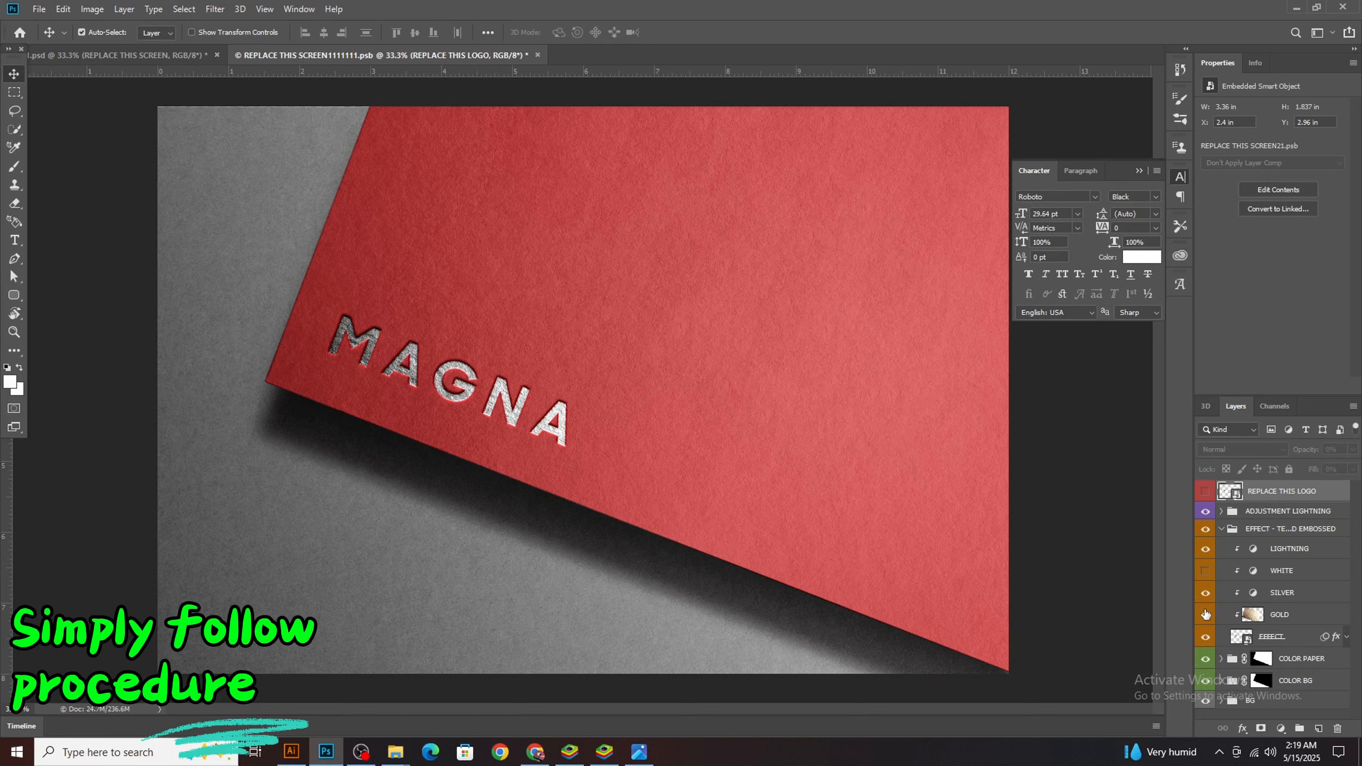
click(1206, 639)
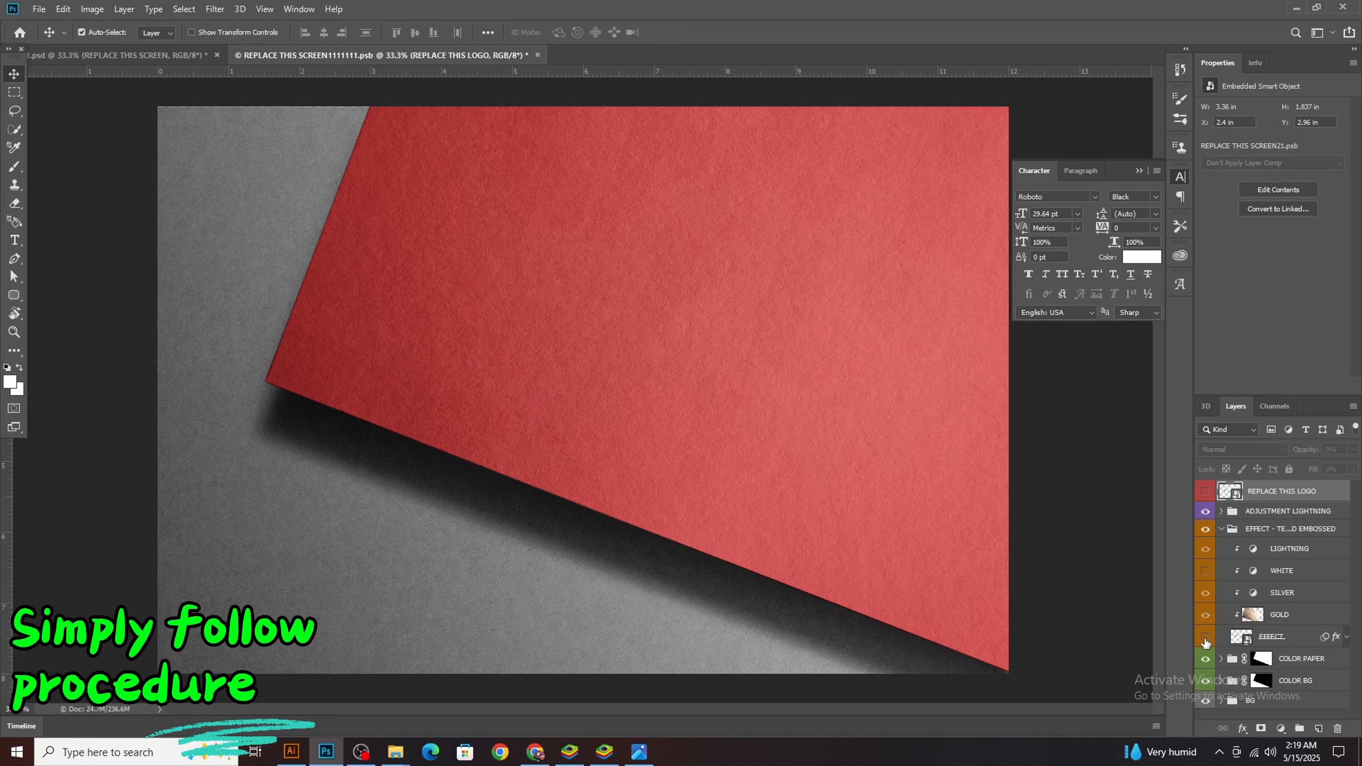
click(1206, 639)
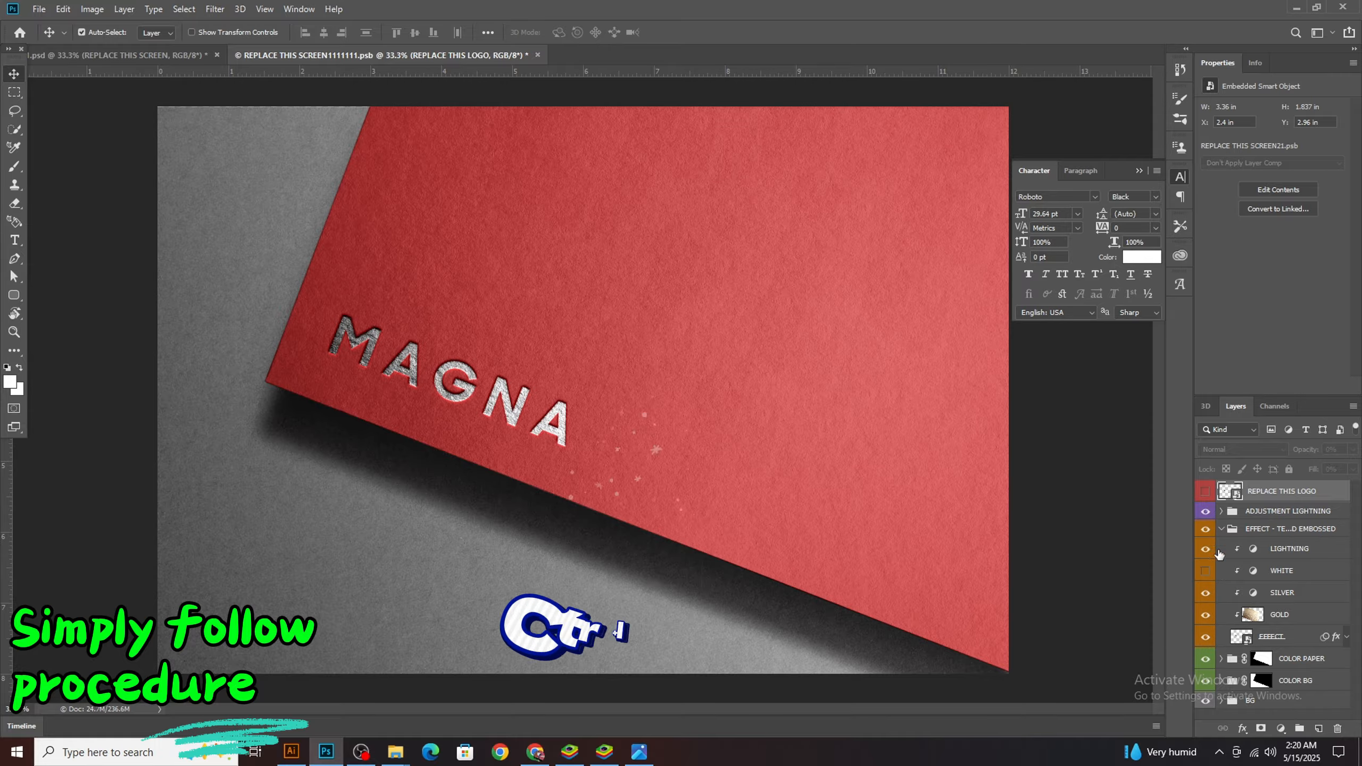
click(1222, 529)
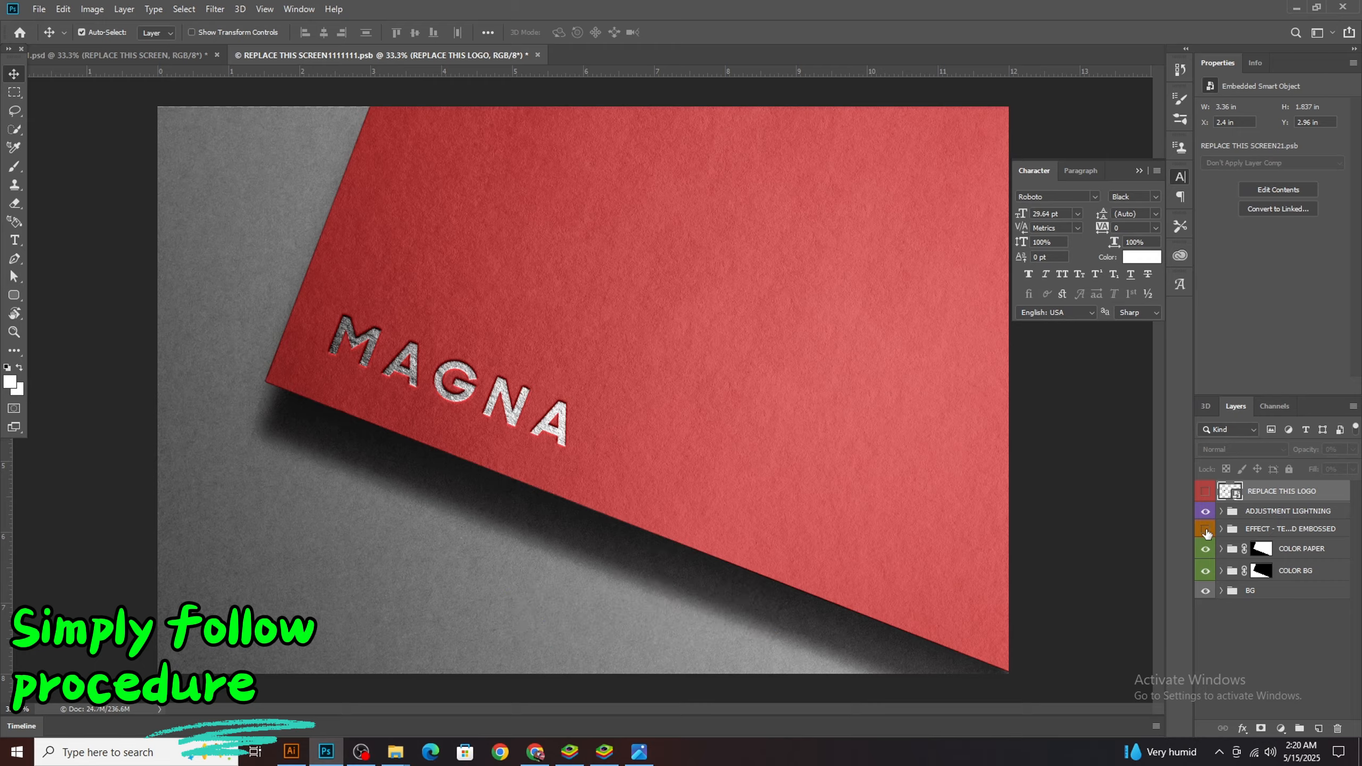
Hide the embossed EFFECT group to remove the MAGNA lettering from the red paper
click(1206, 530)
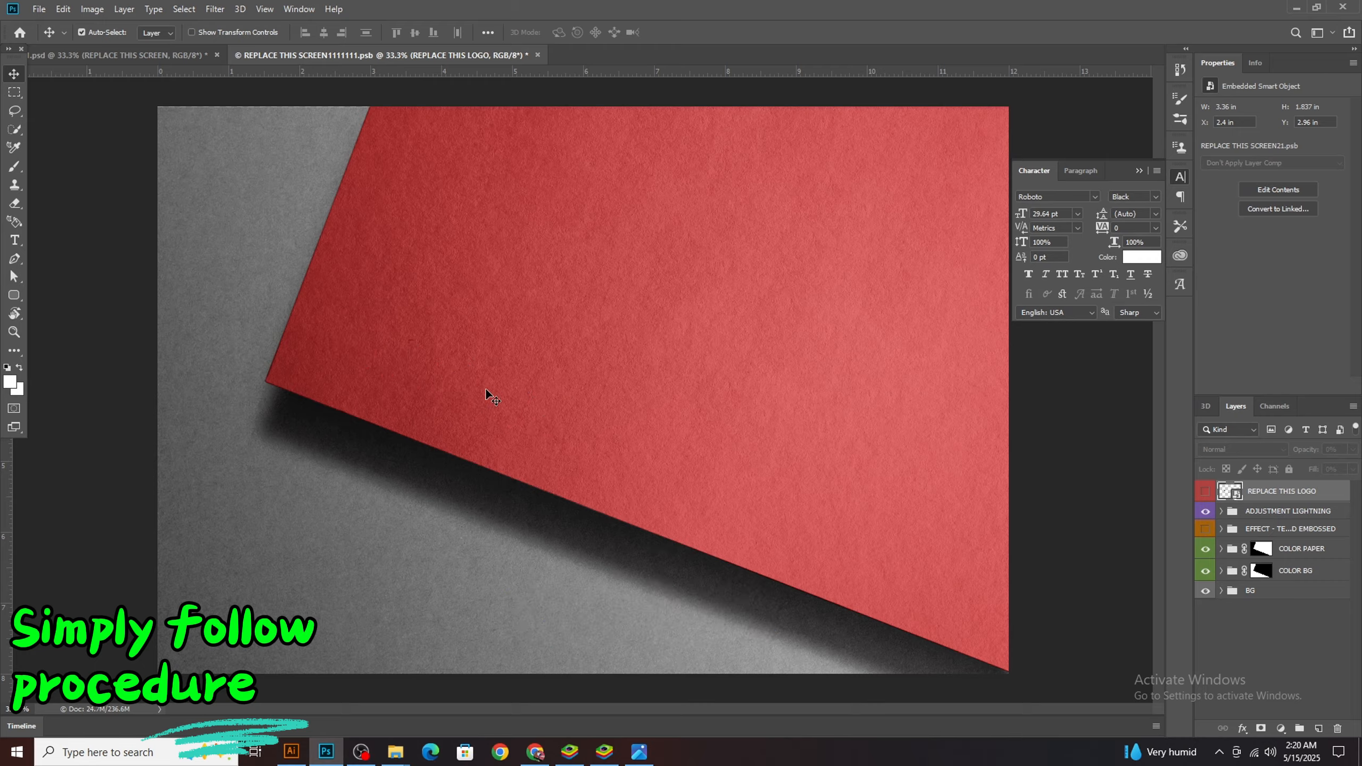
click(363, 756)
click(363, 756)
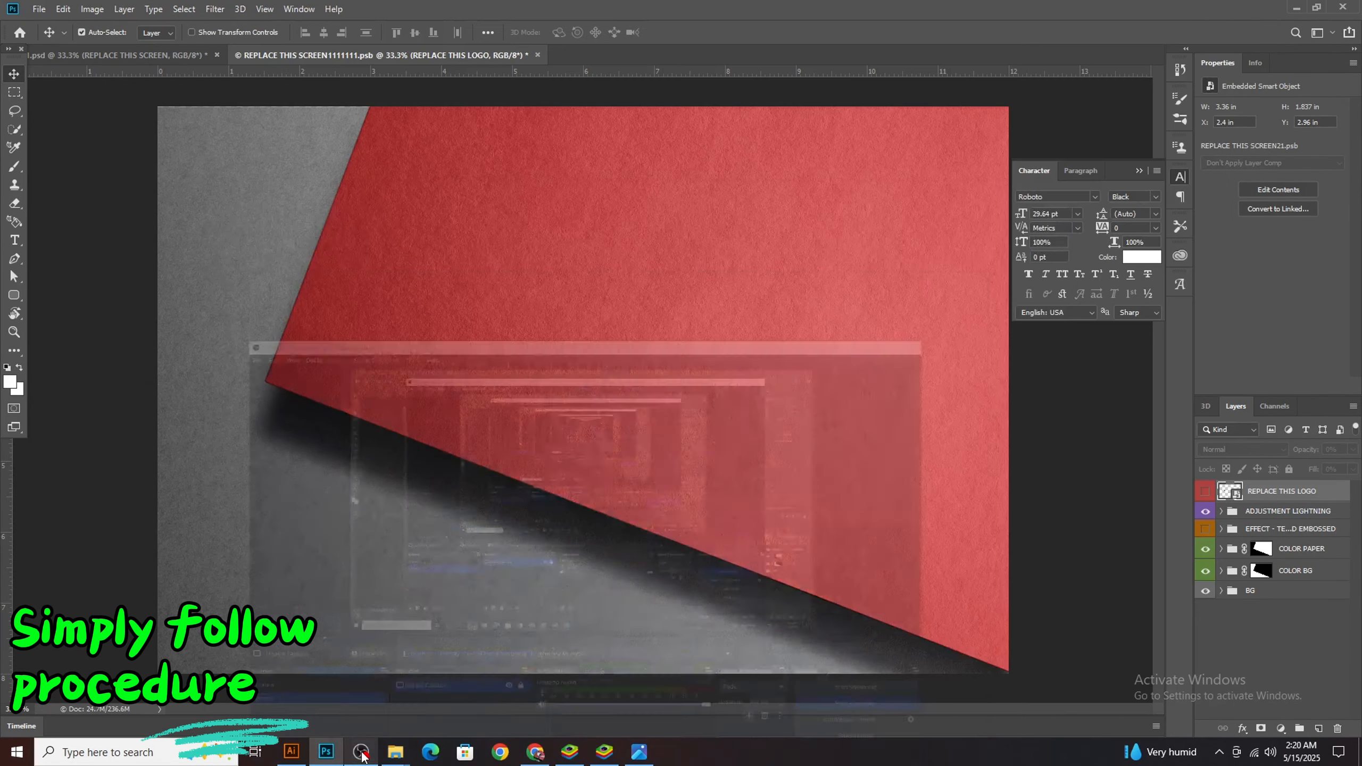
Switch to Illustrator, copy the grouped iAV TEAM logo and paste it into the Photoshop mockup as a smart object
click(292, 753)
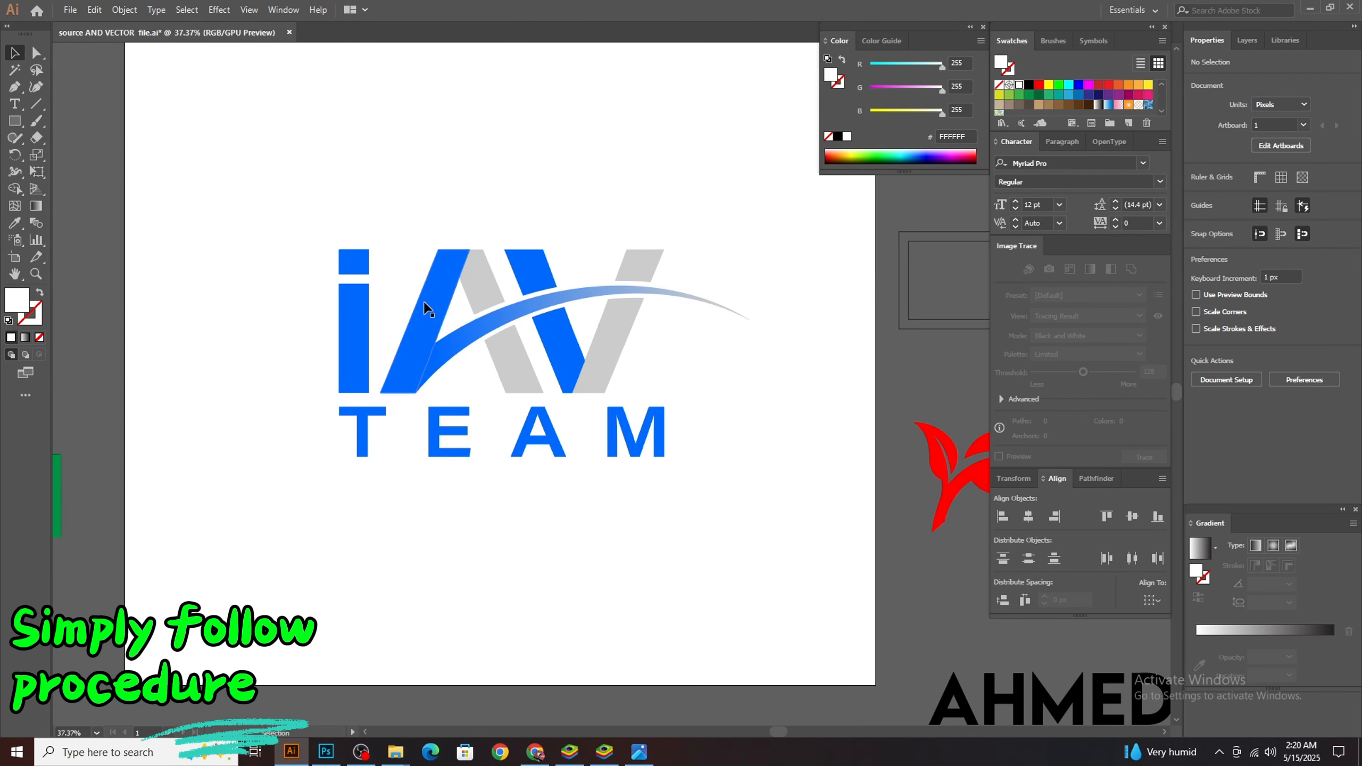
click(485, 283)
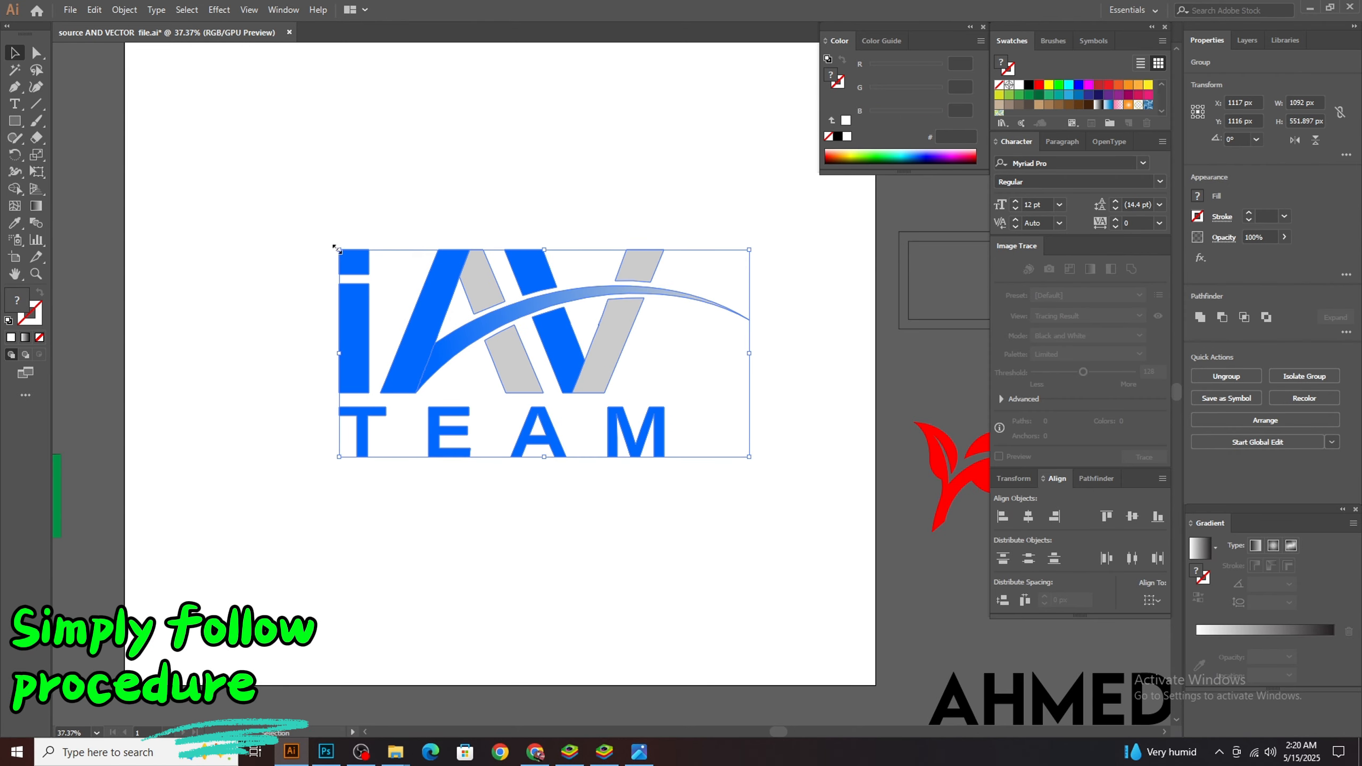
drag(343, 262, 458, 349)
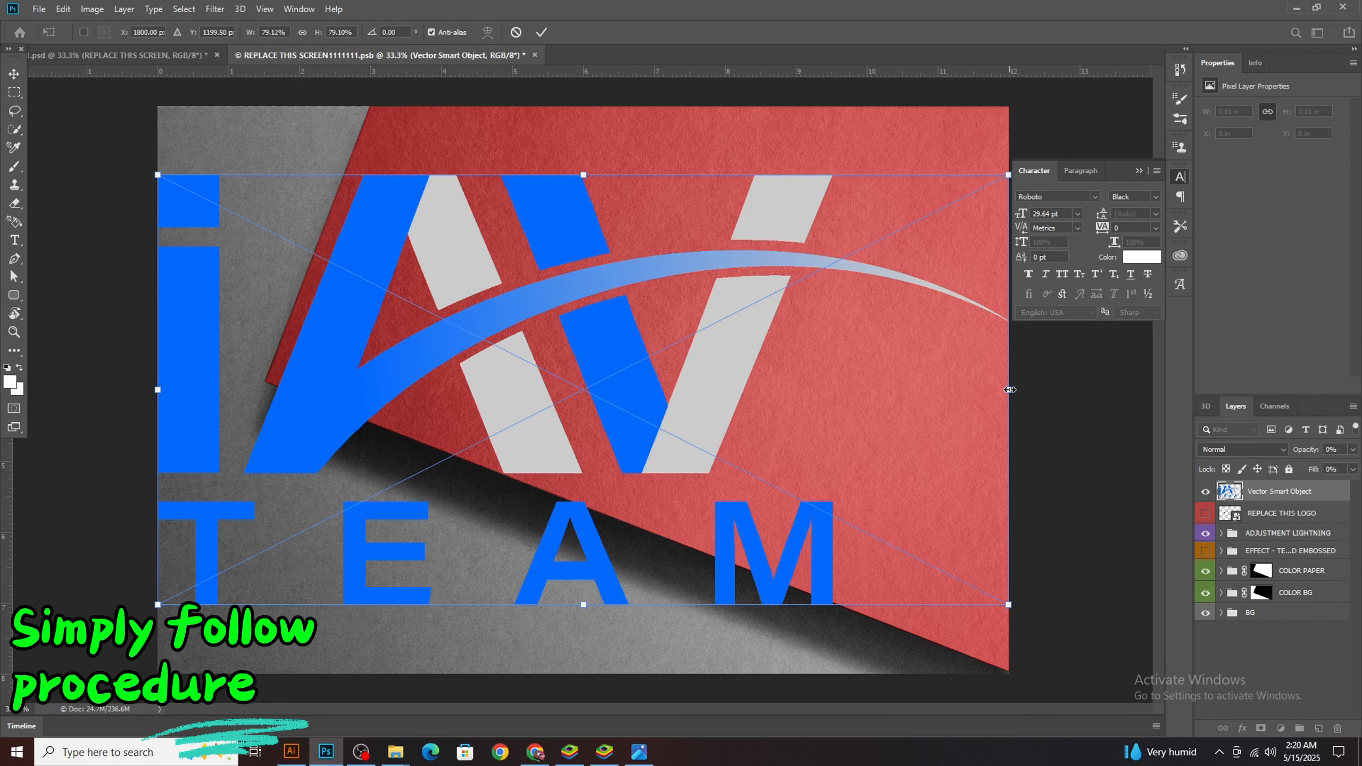
Scale the pasted logo to about 23%, rotate it about 20° to match the red paper's edge and position it on the paper
drag(1010, 390, 697, 413)
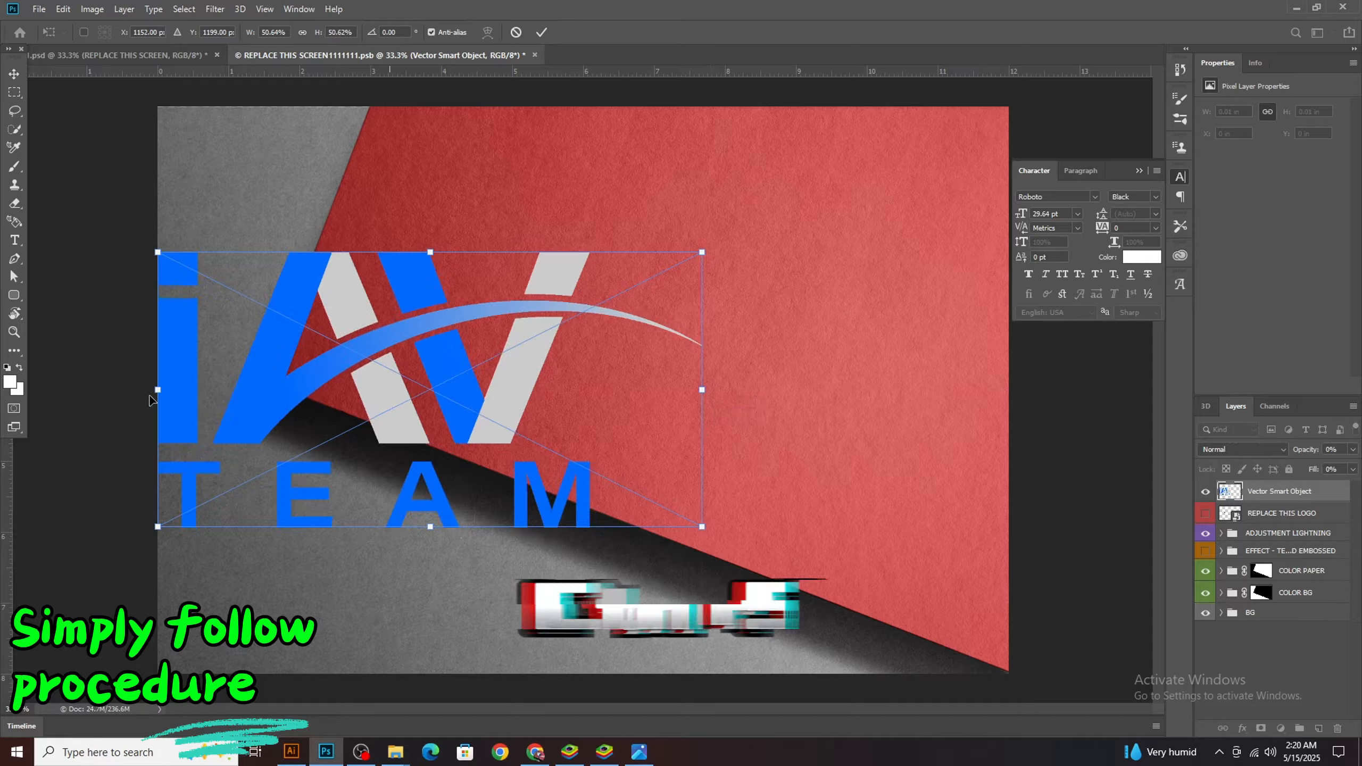
drag(157, 390, 452, 397)
drag(728, 385, 751, 445)
drag(595, 375, 534, 345)
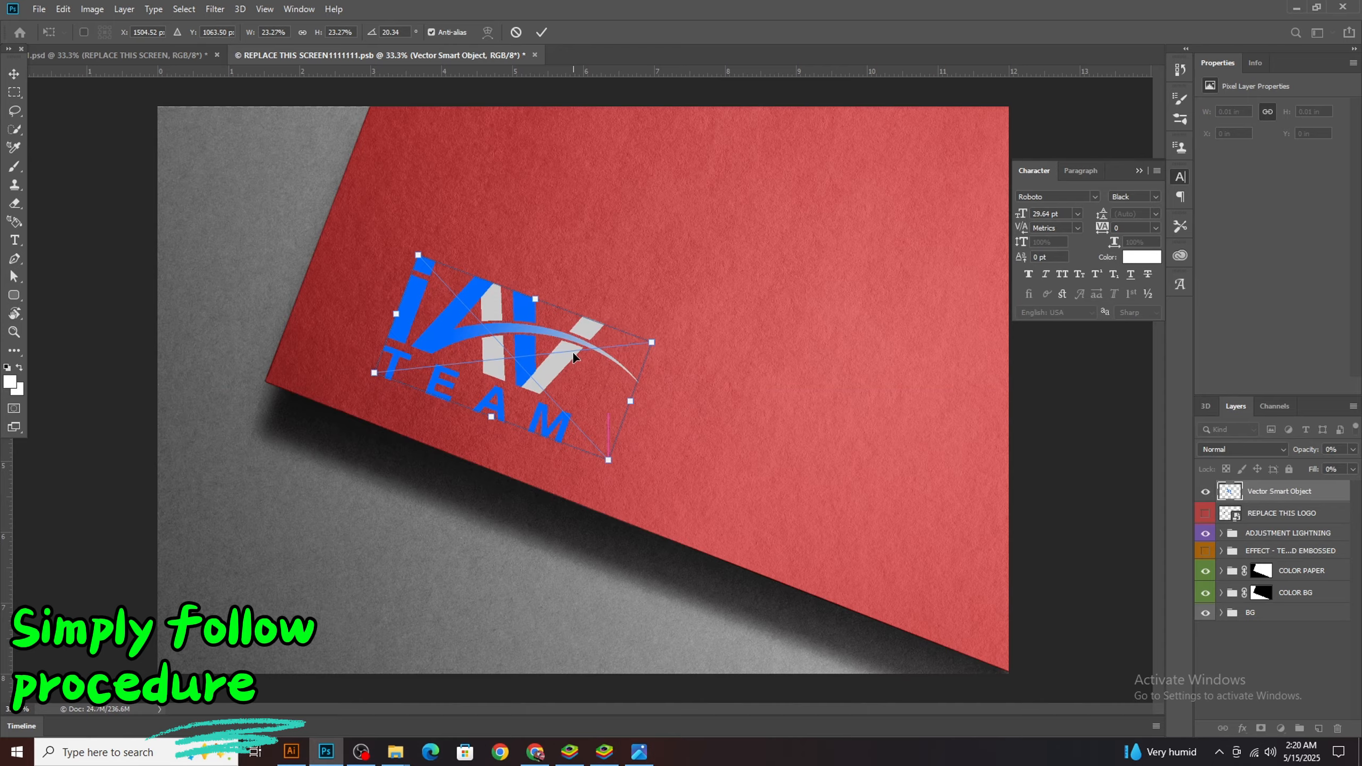
click(14, 73)
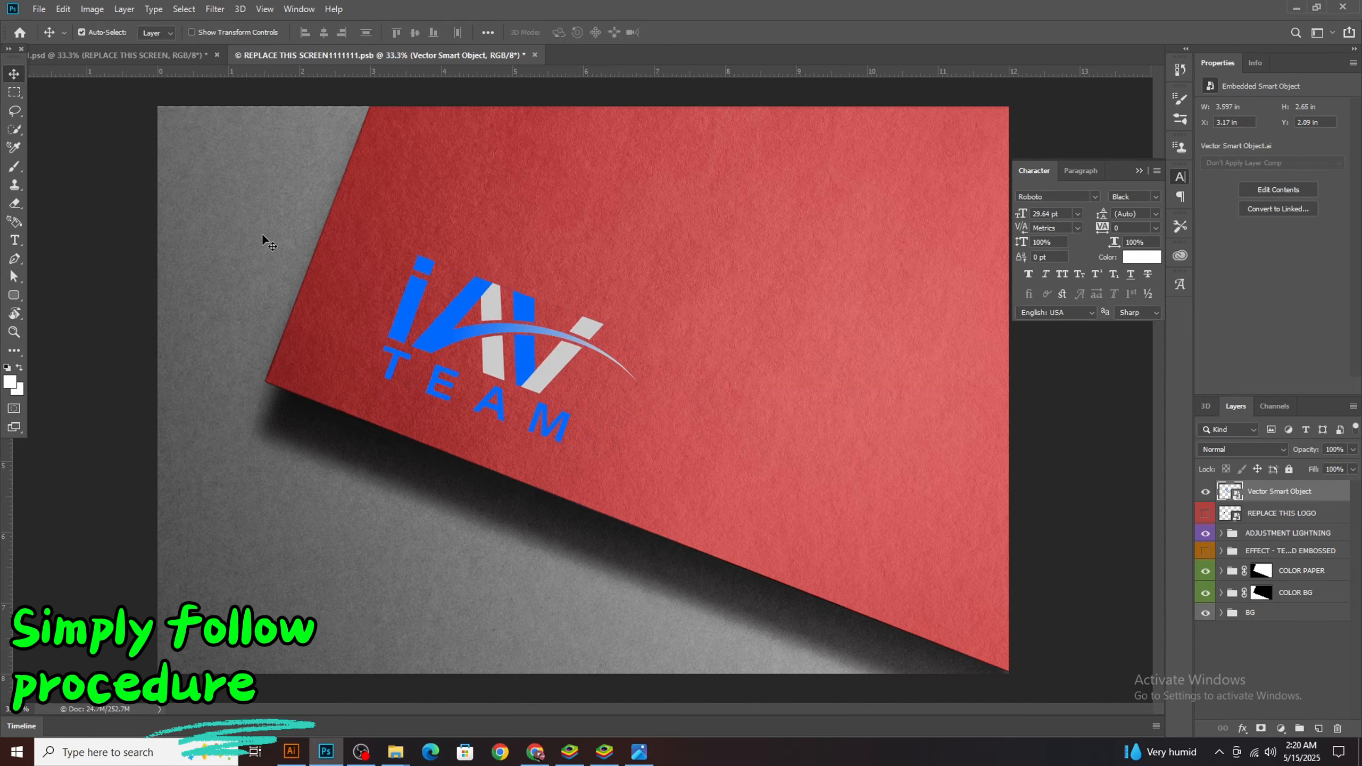
Save the REPLACE THIS SCREEN smart object contents and view the updated mockup in the main PSD document
click(323, 312)
key(ctrl+s)
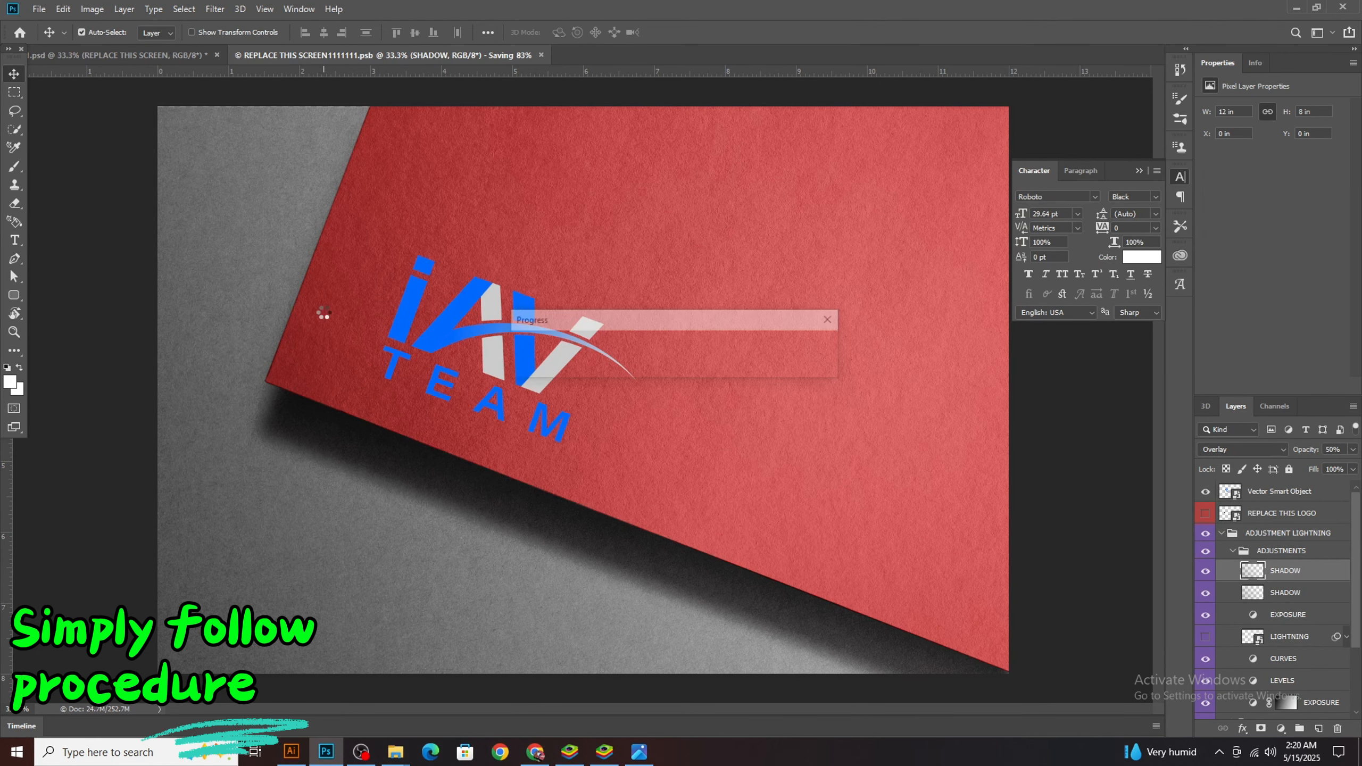
click(107, 58)
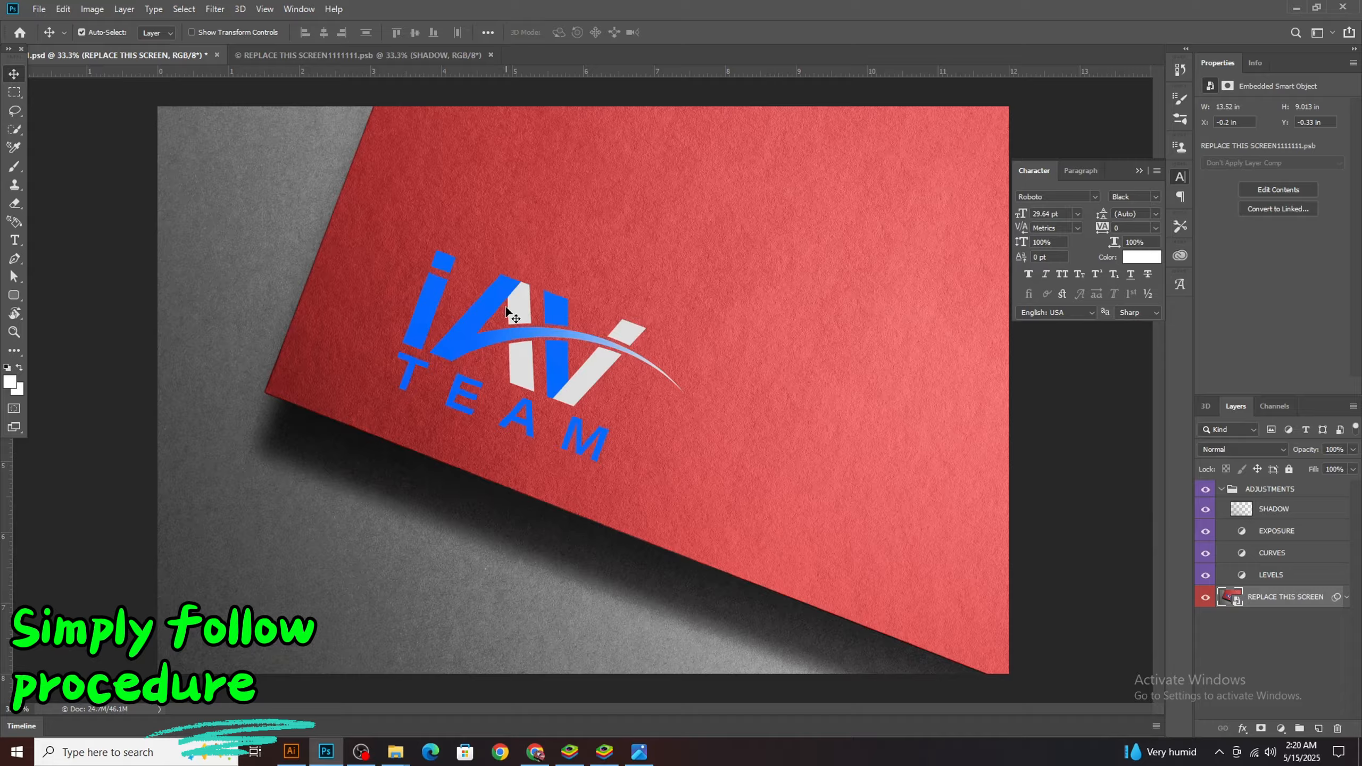
key(z)
alt+click(475, 346)
key(ctrl+0)
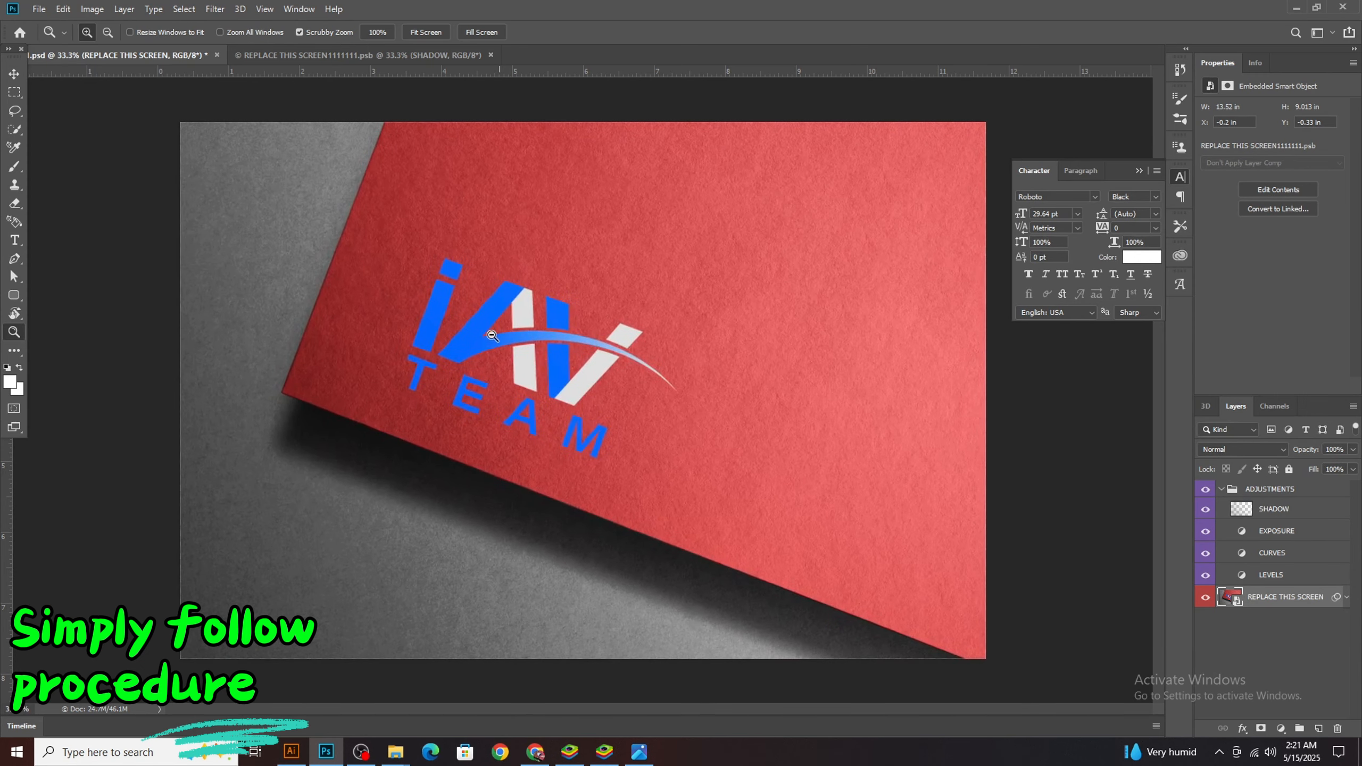
key(v)
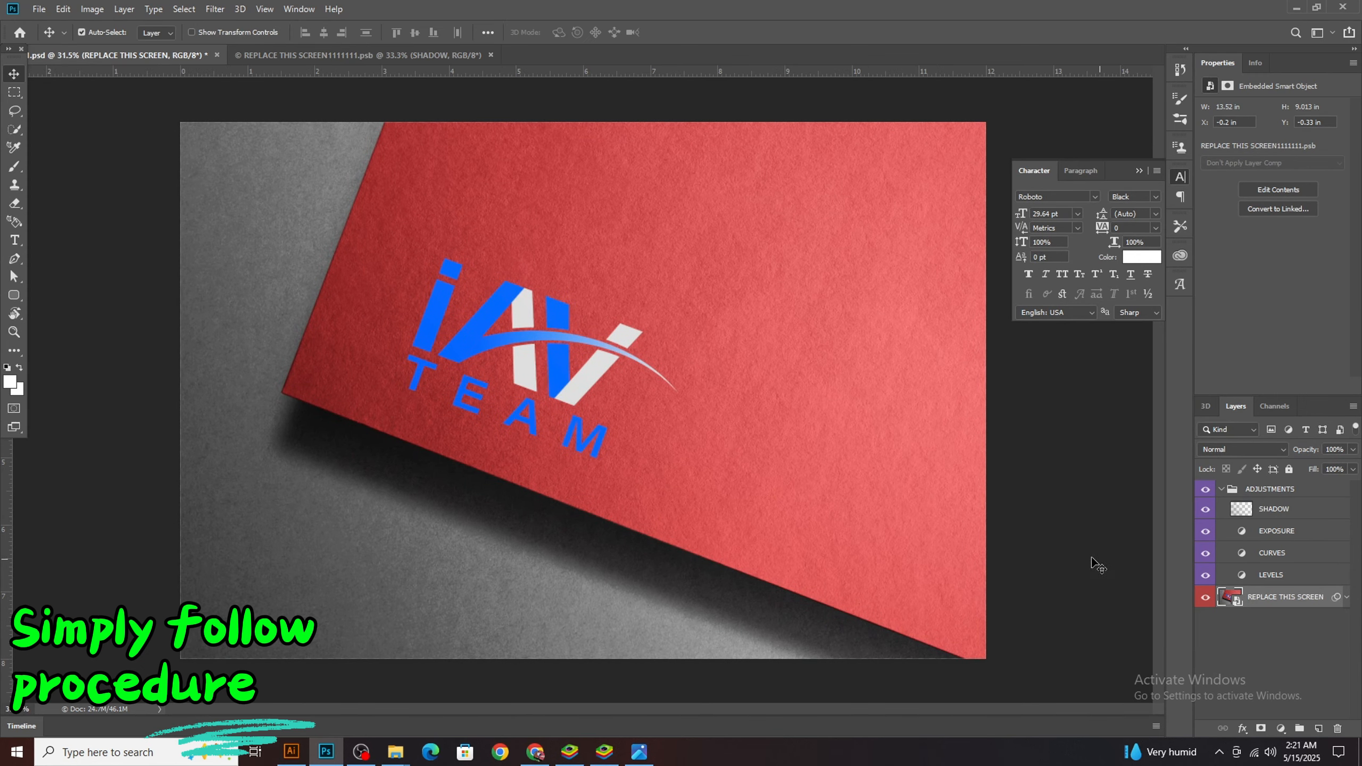
click(598, 372)
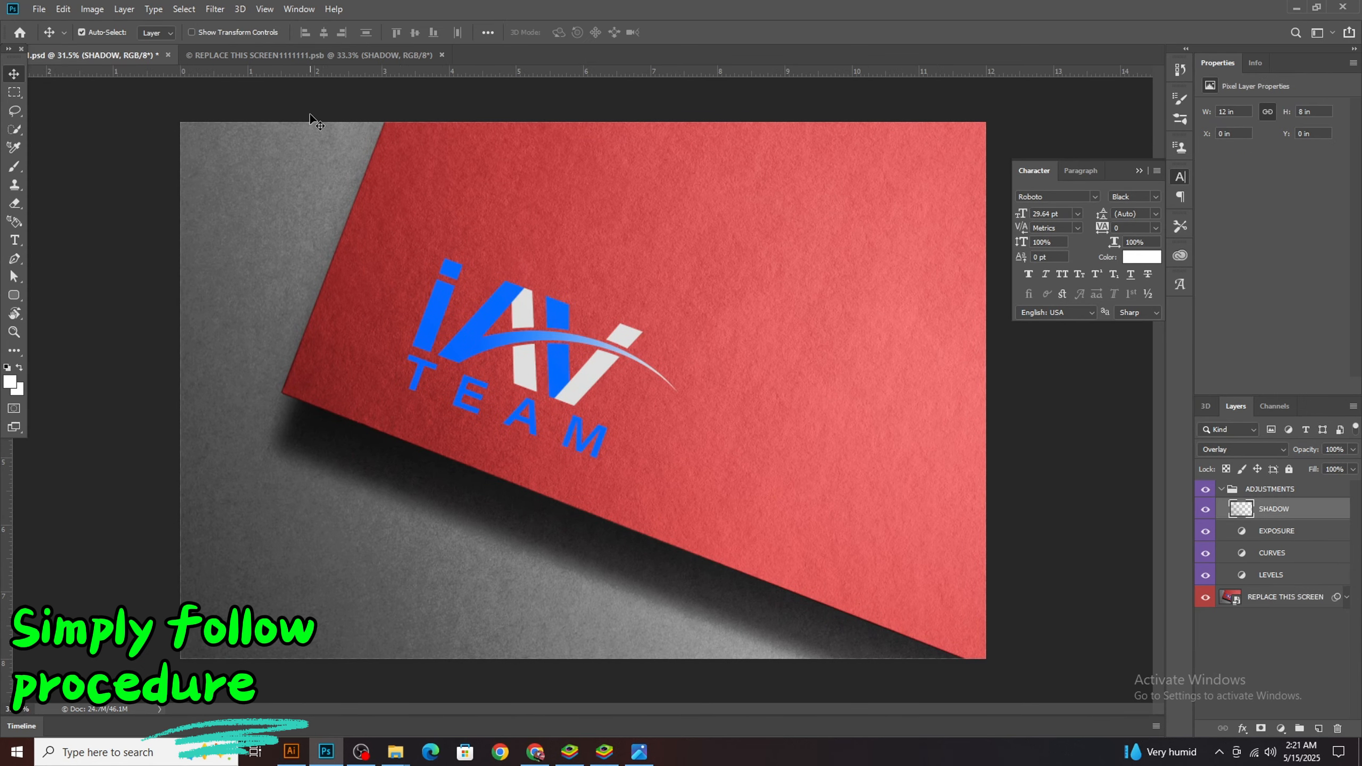
Return to the REPLACE THIS SCREEN contents and move the iAV TEAM logo to the lower-right area of the red paper
click(277, 56)
click(509, 319)
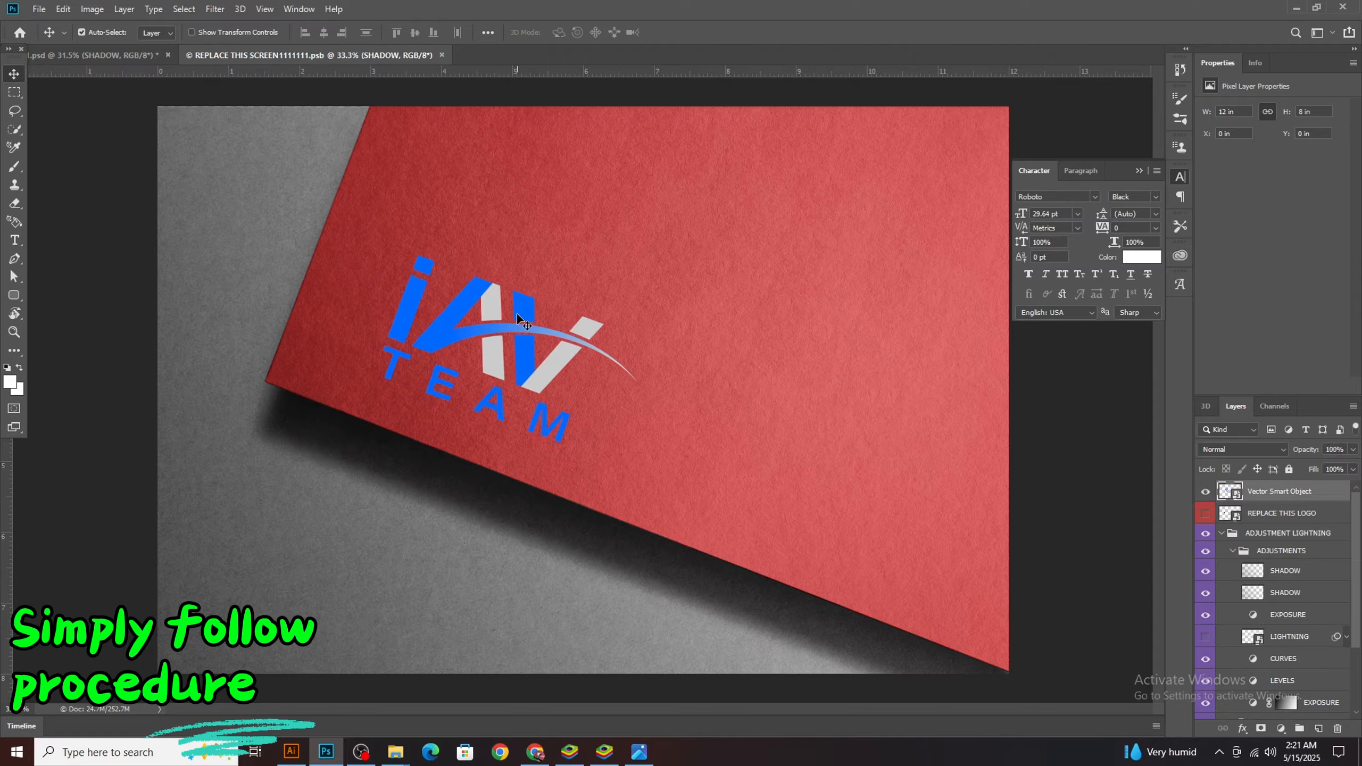
key(ctrl+t)
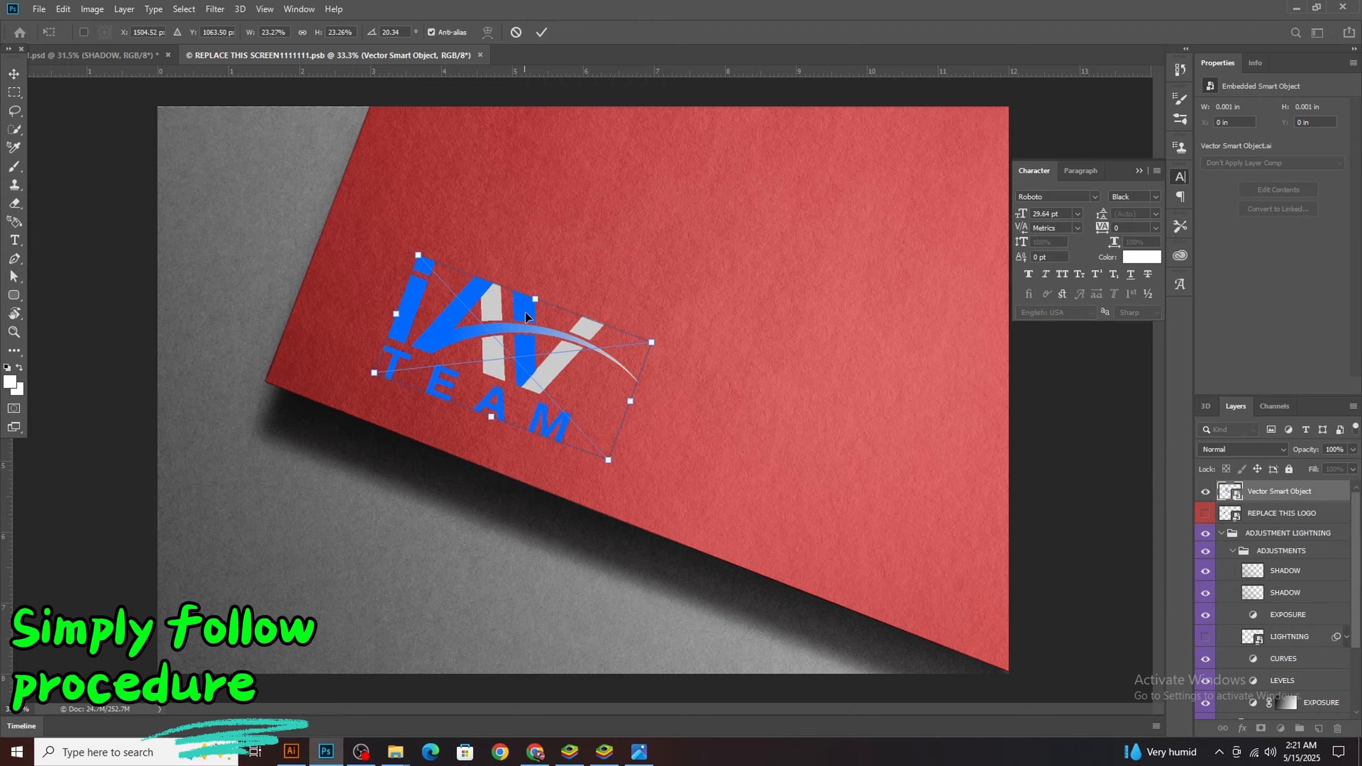
drag(553, 313, 797, 447)
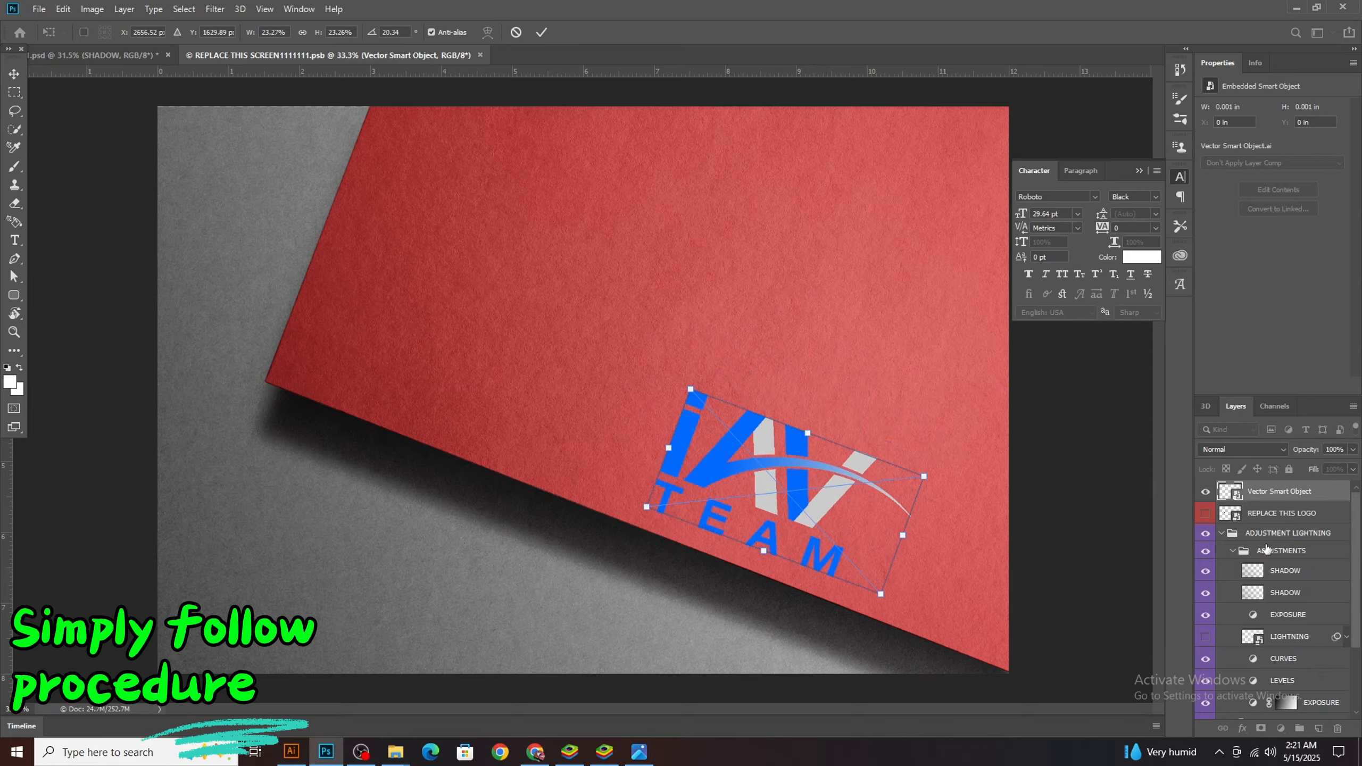
key(Return)
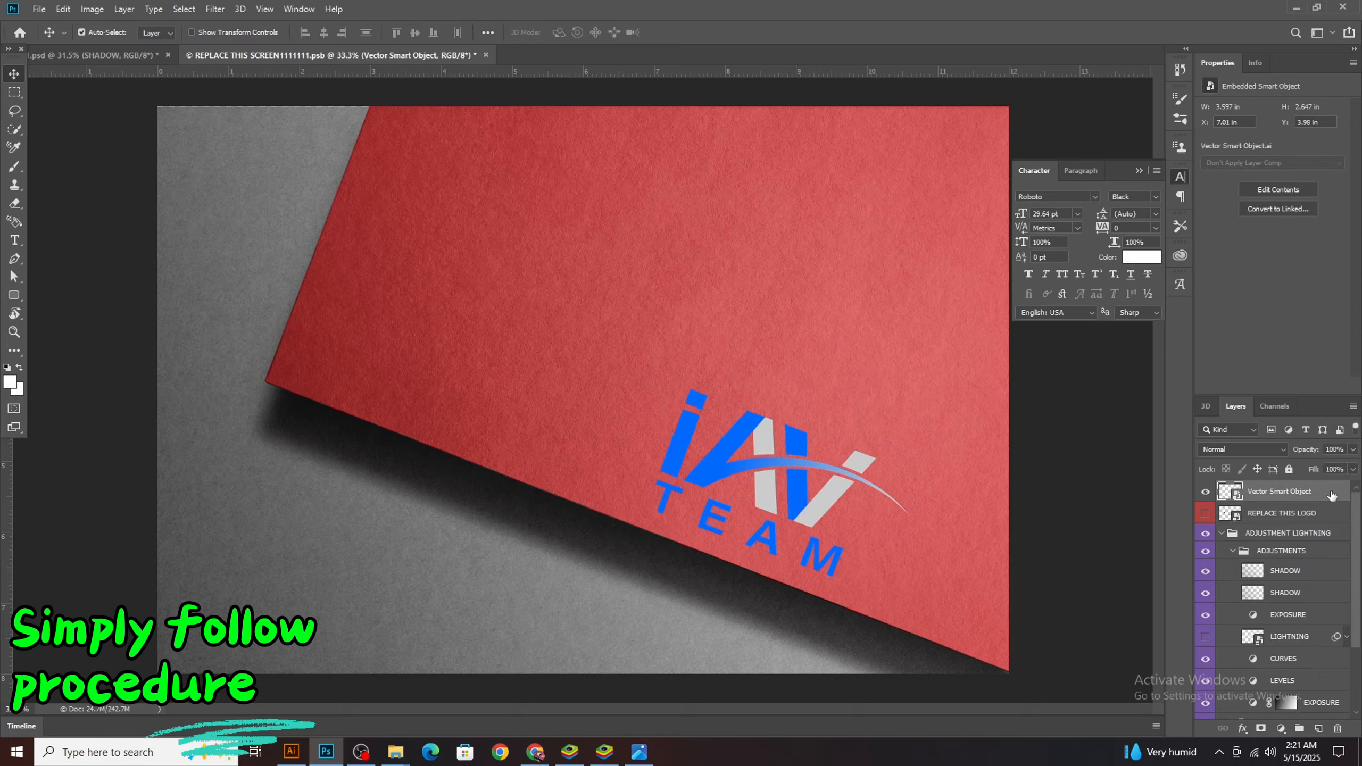
double_click(1332, 495)
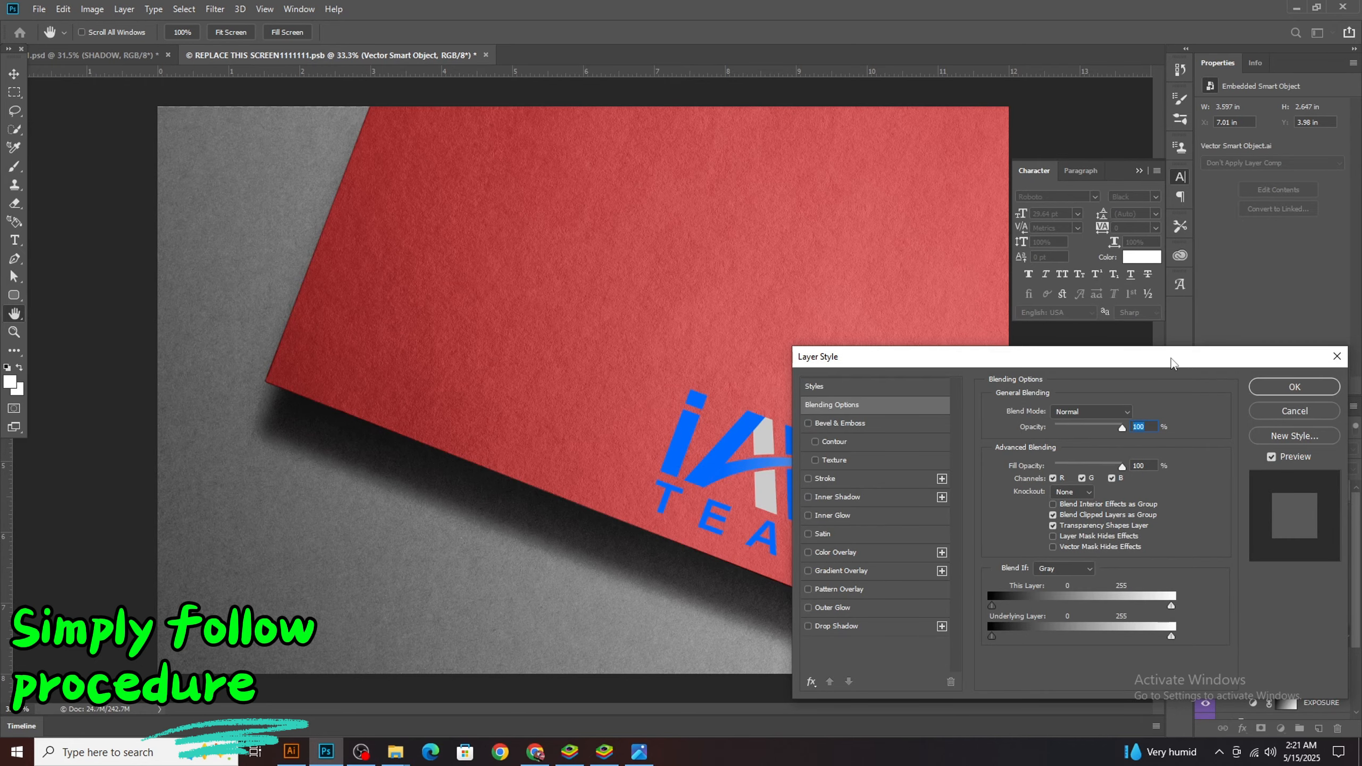
drag(1172, 363, 460, 165)
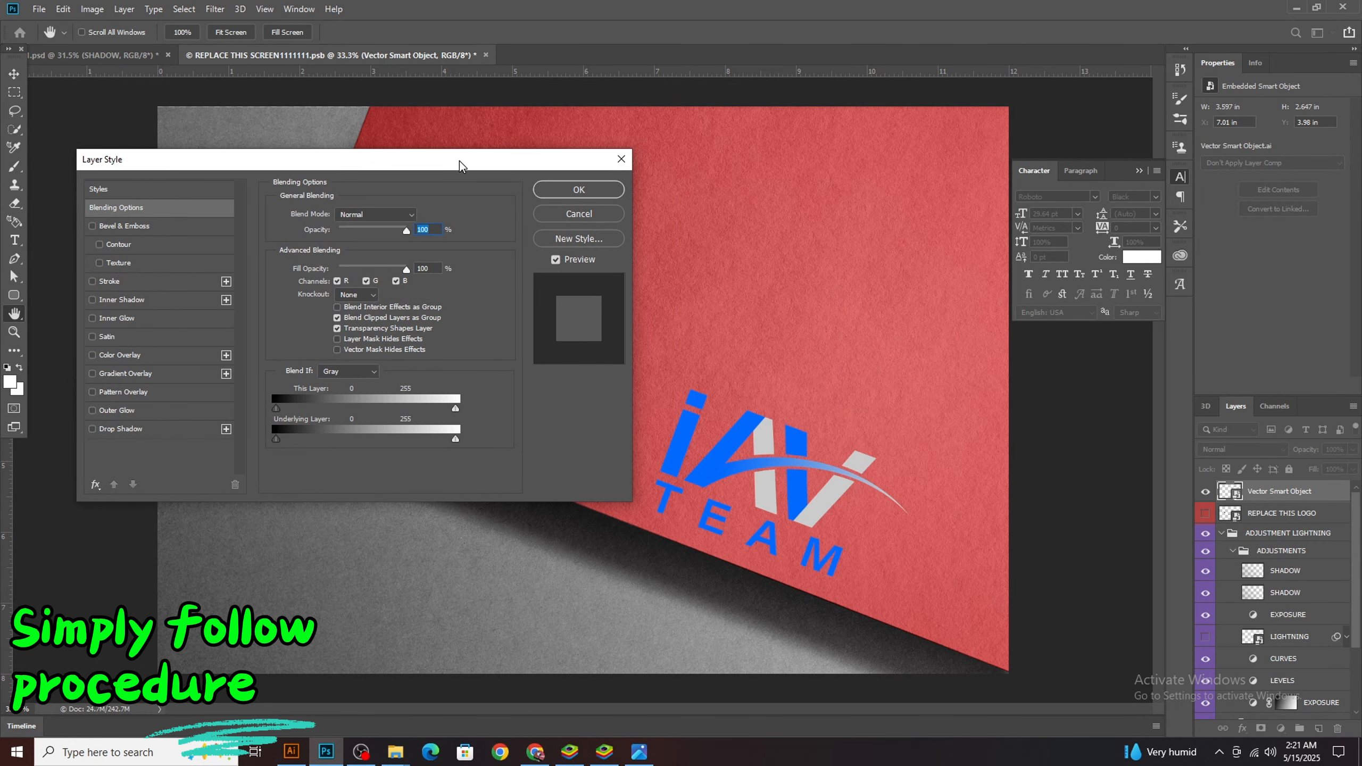
click(620, 159)
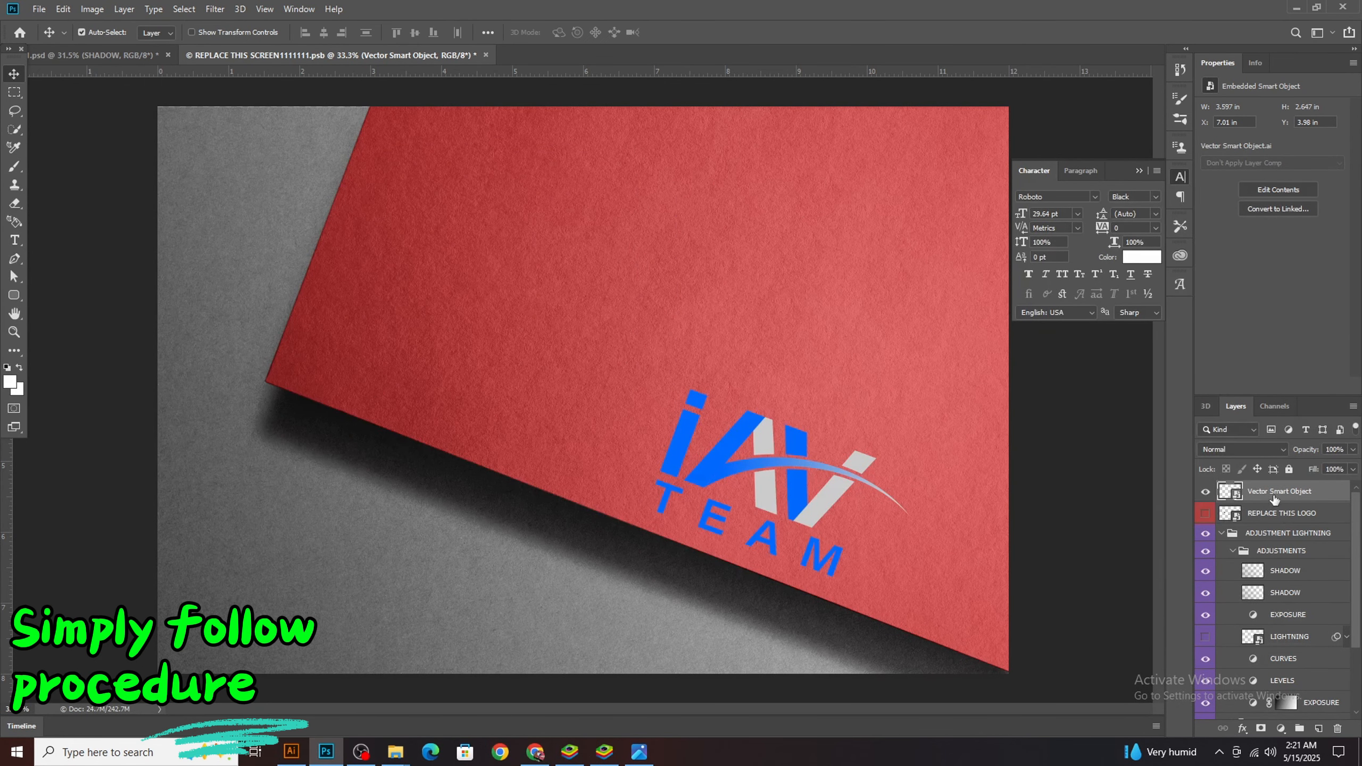
click(1206, 492)
click(1206, 492)
right_click(1239, 496)
click(1272, 493)
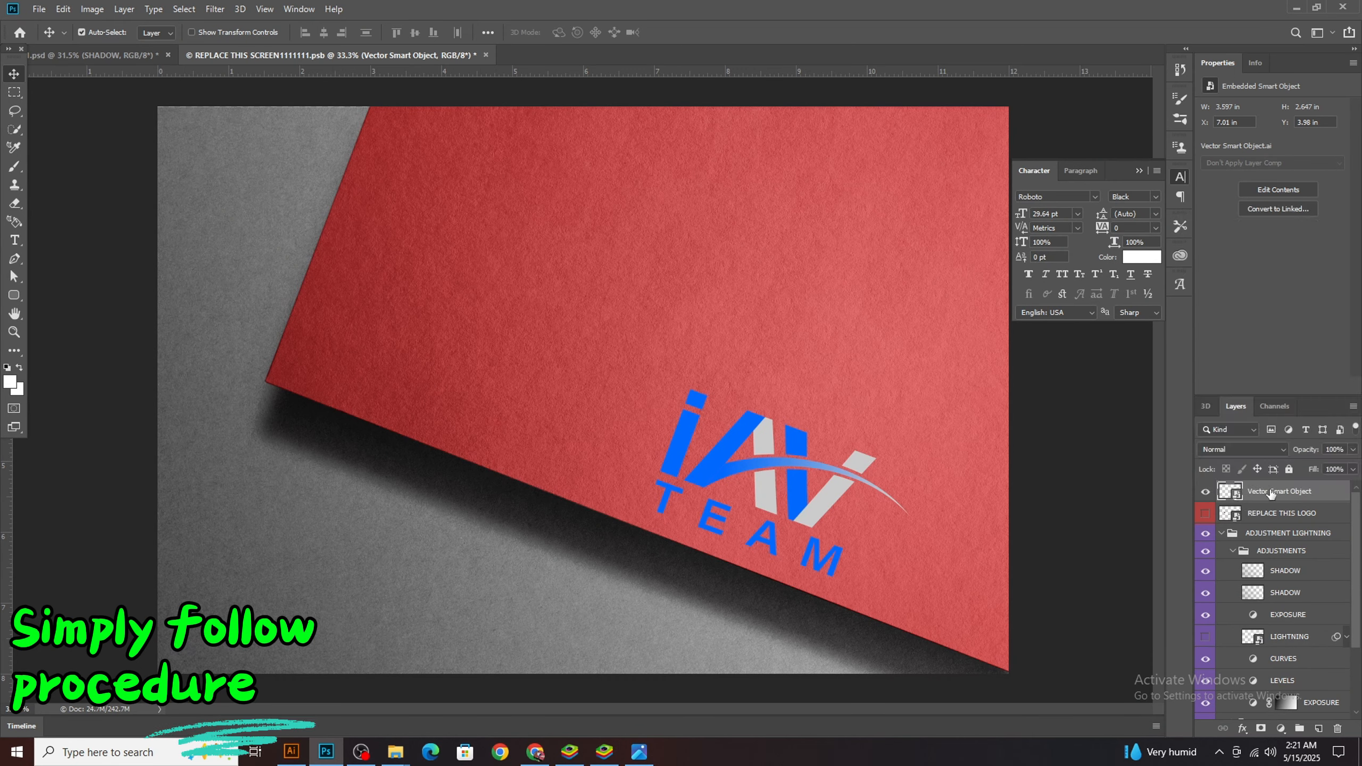
Add a Drop Shadow to the logo's Vector Smart Object layer with distance 11 px, spread 25% and size 10 px
right_click(1327, 494)
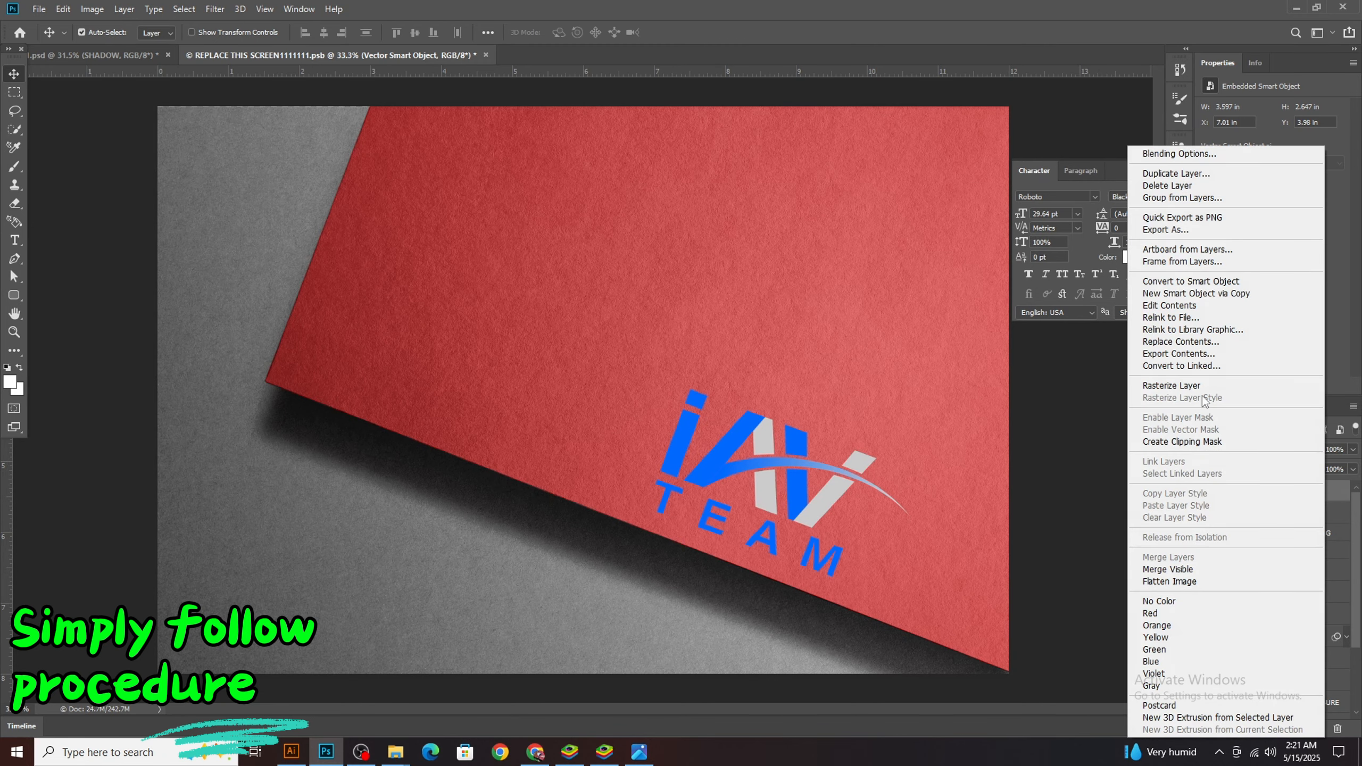
click(1180, 154)
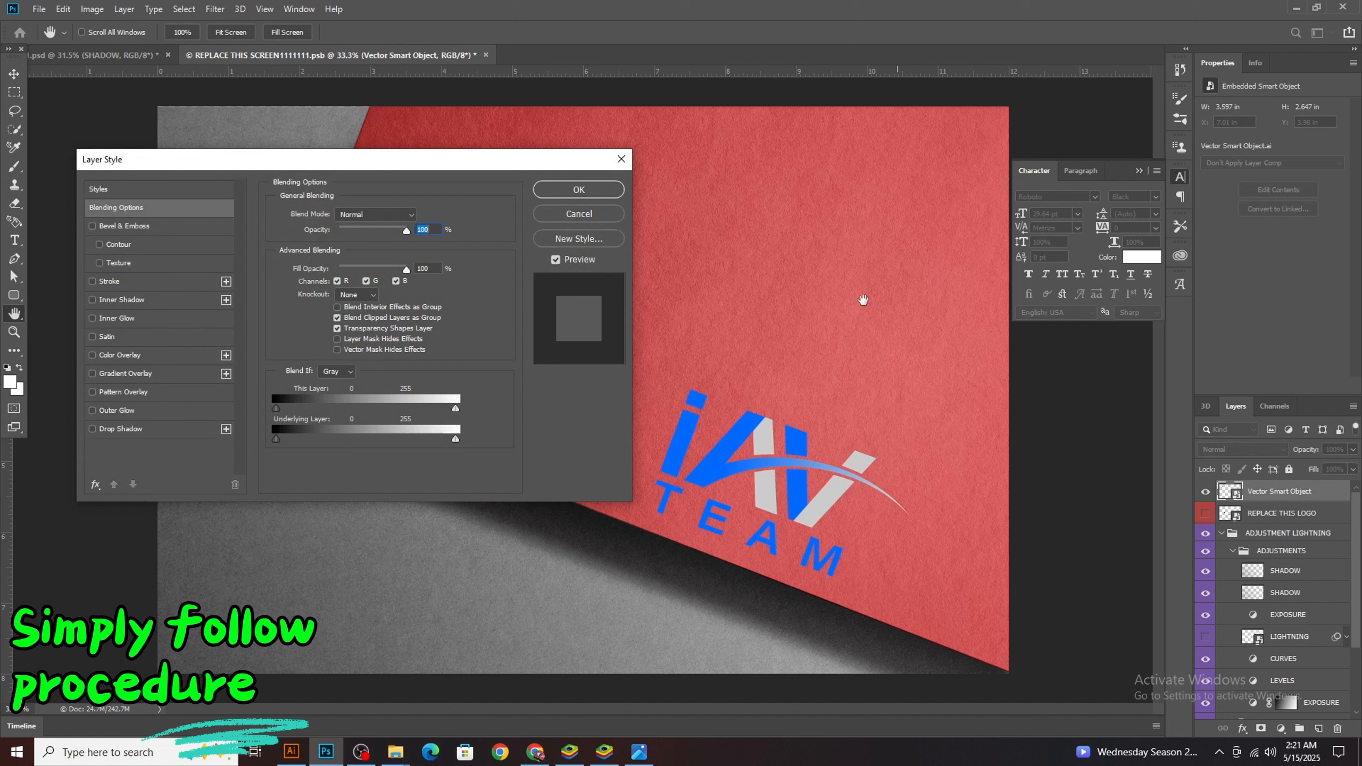
mouse_move(381, 168)
mouse_down()
mouse_move(331, 120)
mouse_move(361, 150)
mouse_up()
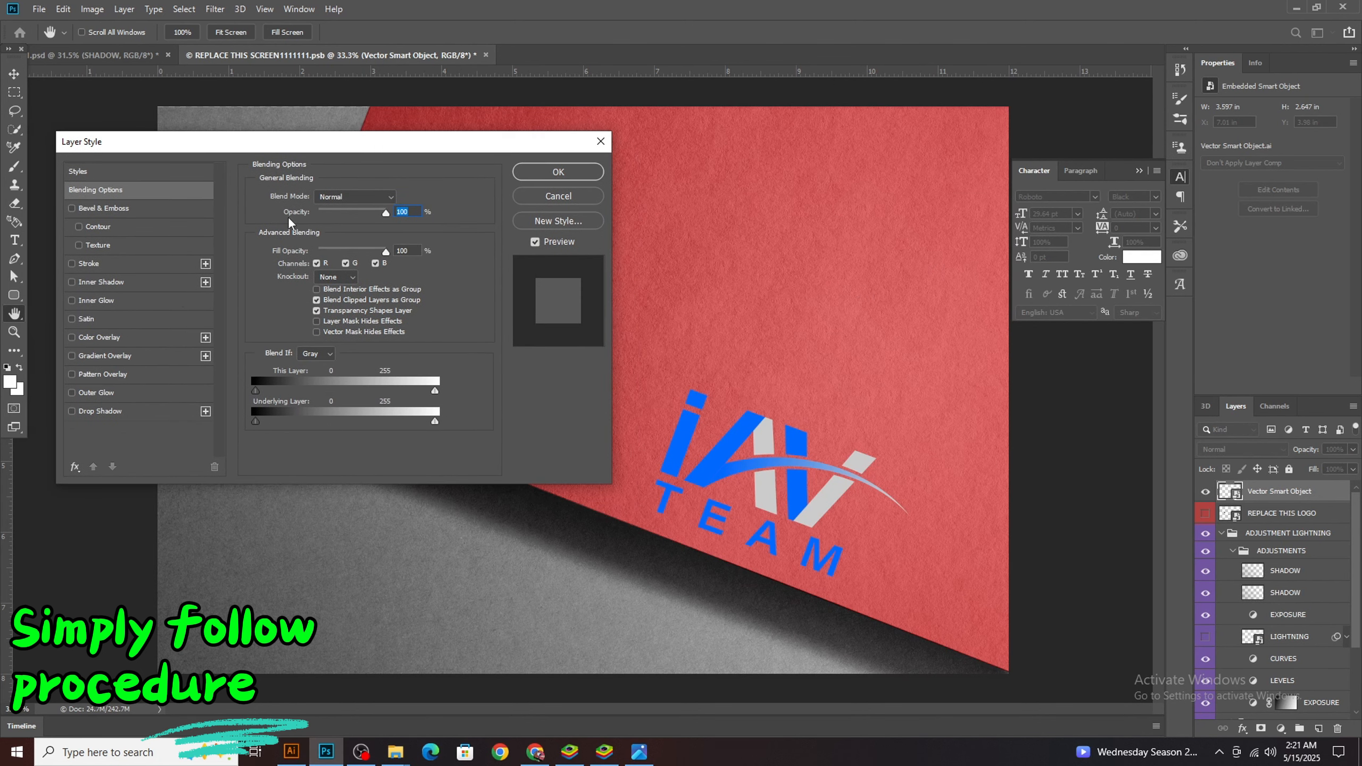
click(72, 412)
click(124, 412)
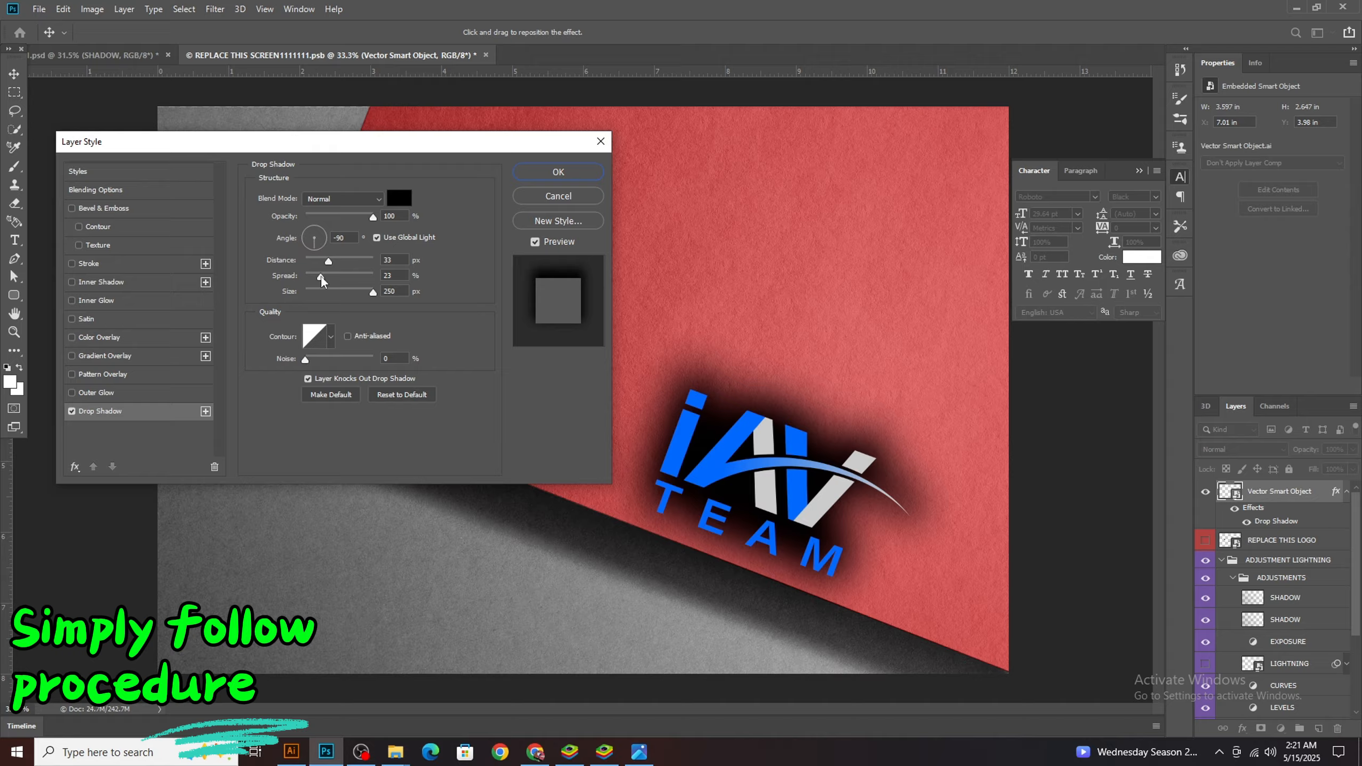
mouse_move(321, 274)
mouse_down()
mouse_move(334, 295)
mouse_move(309, 298)
mouse_move(313, 262)
mouse_move(313, 280)
mouse_move(325, 276)
mouse_move(314, 294)
mouse_move(315, 263)
mouse_up()
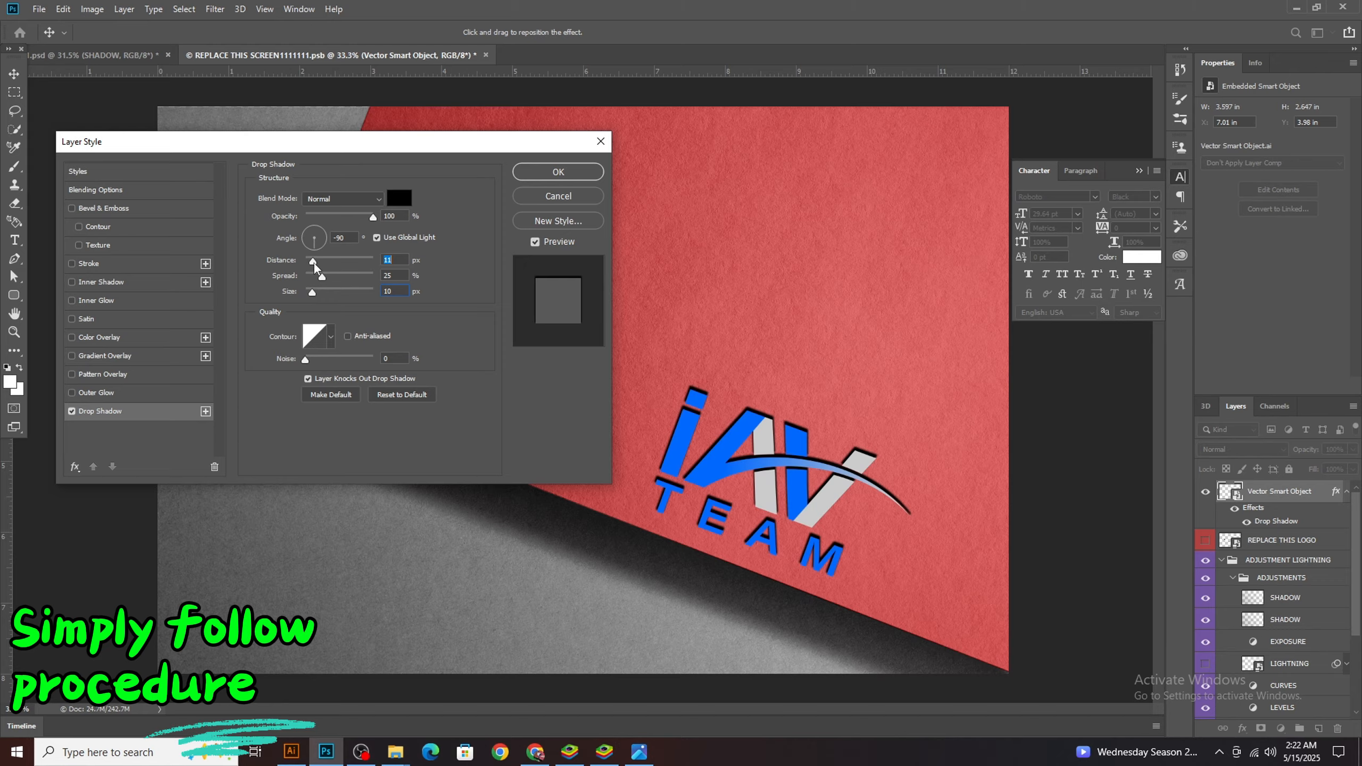
Try several colors for the logo's drop shadow, settle on near-black green #001707 and apply the layer style
click(399, 198)
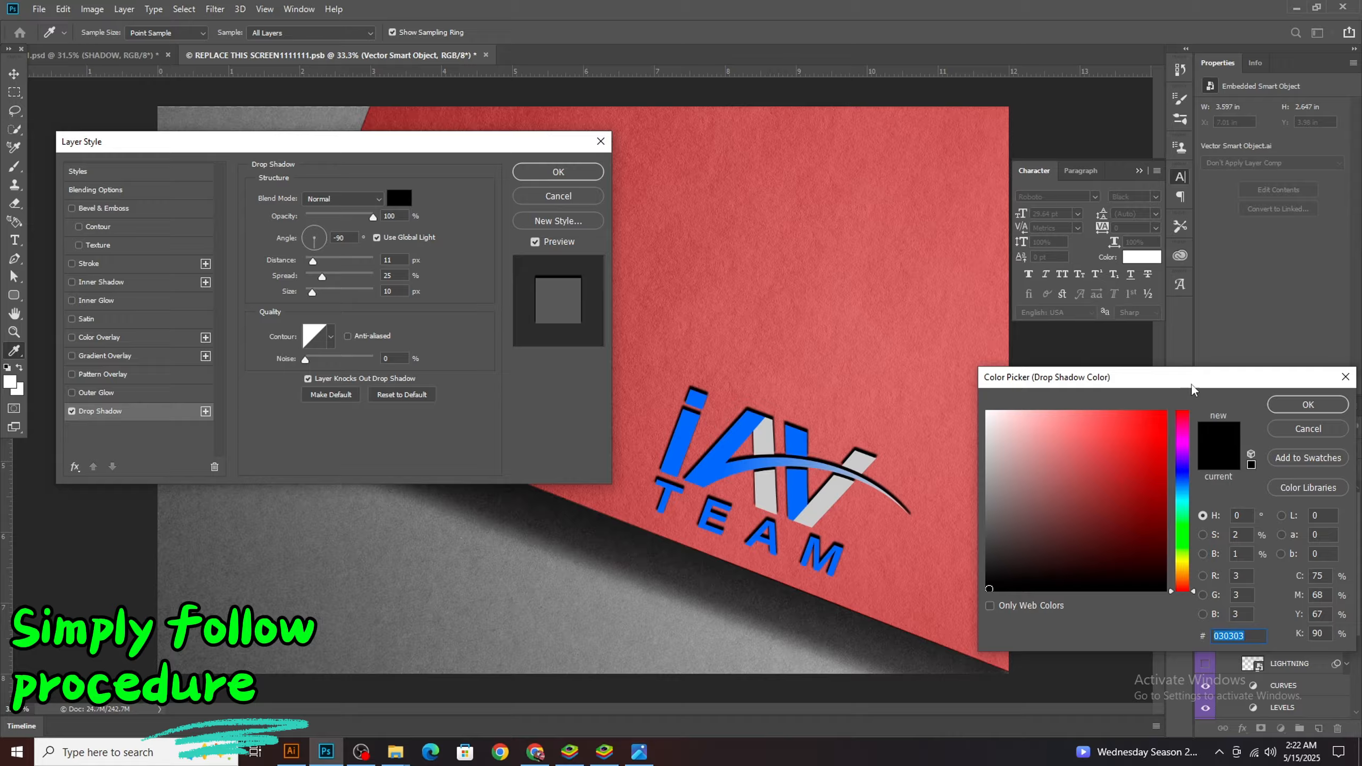
drag(1192, 390, 403, 396)
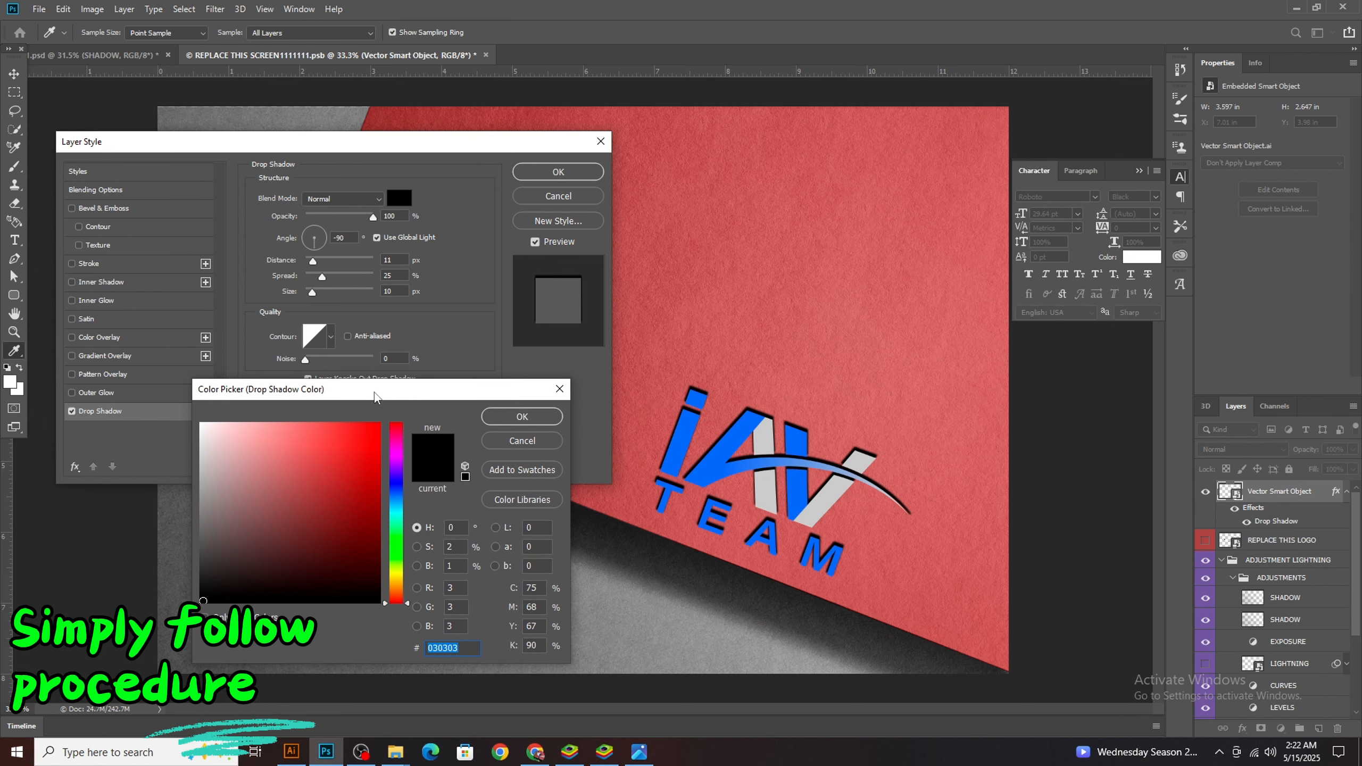
click(202, 424)
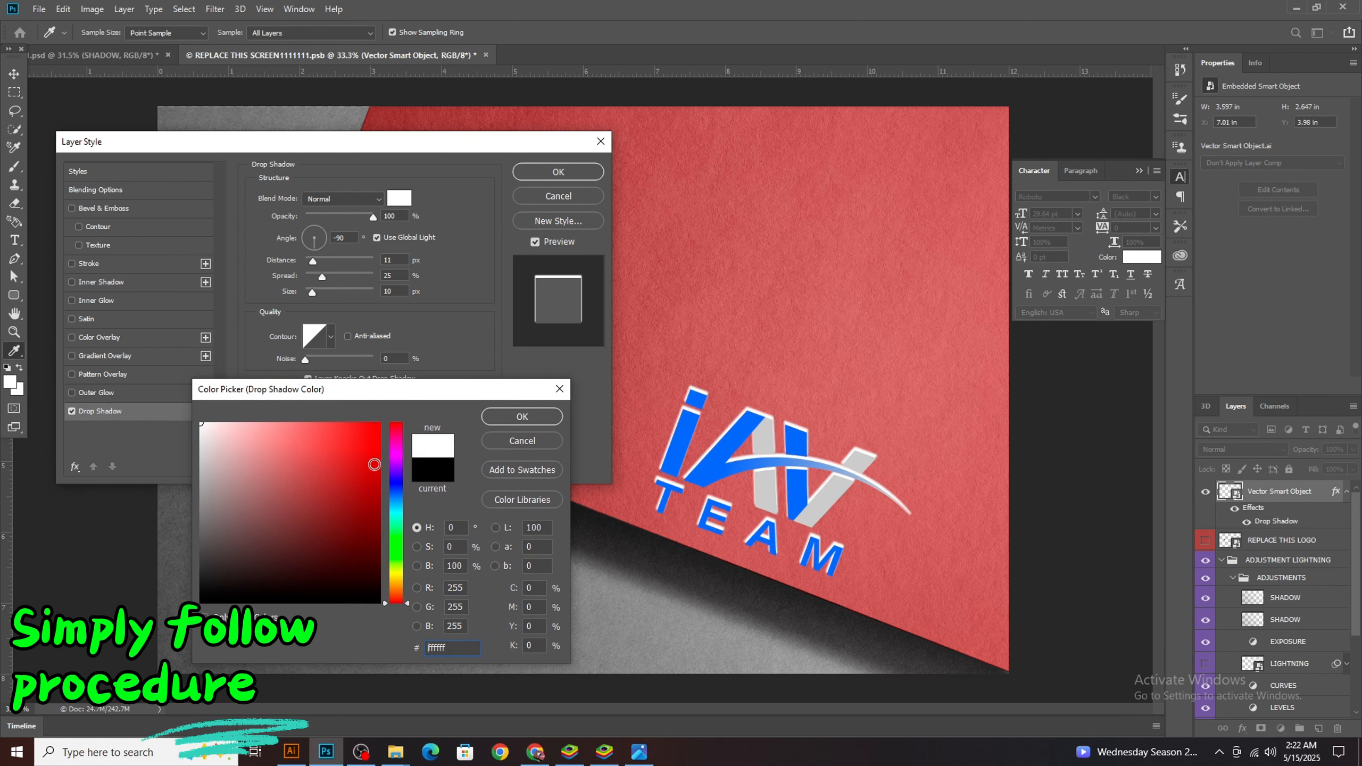
drag(375, 464, 381, 425)
drag(369, 522, 379, 602)
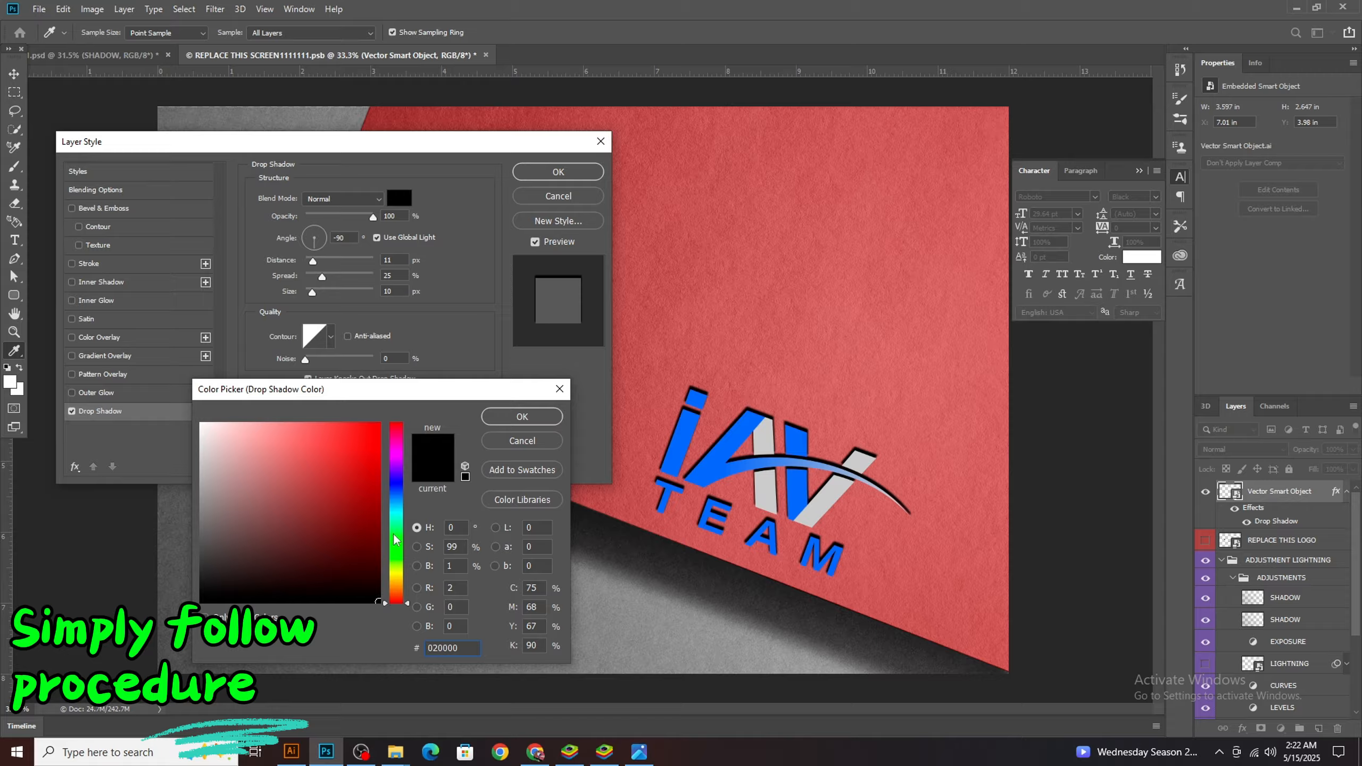
click(395, 535)
mouse_move(371, 501)
mouse_down()
mouse_move(391, 436)
mouse_move(397, 534)
mouse_up()
click(377, 592)
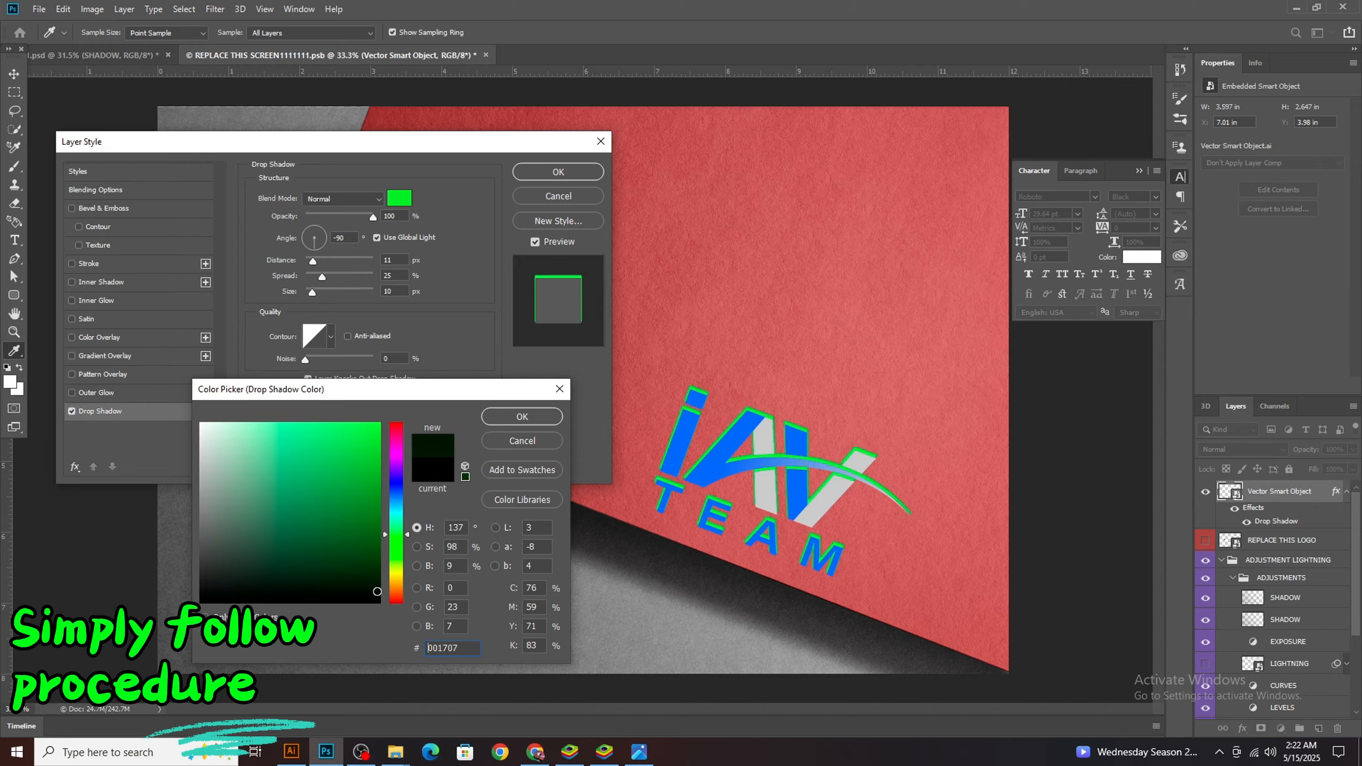
click(514, 416)
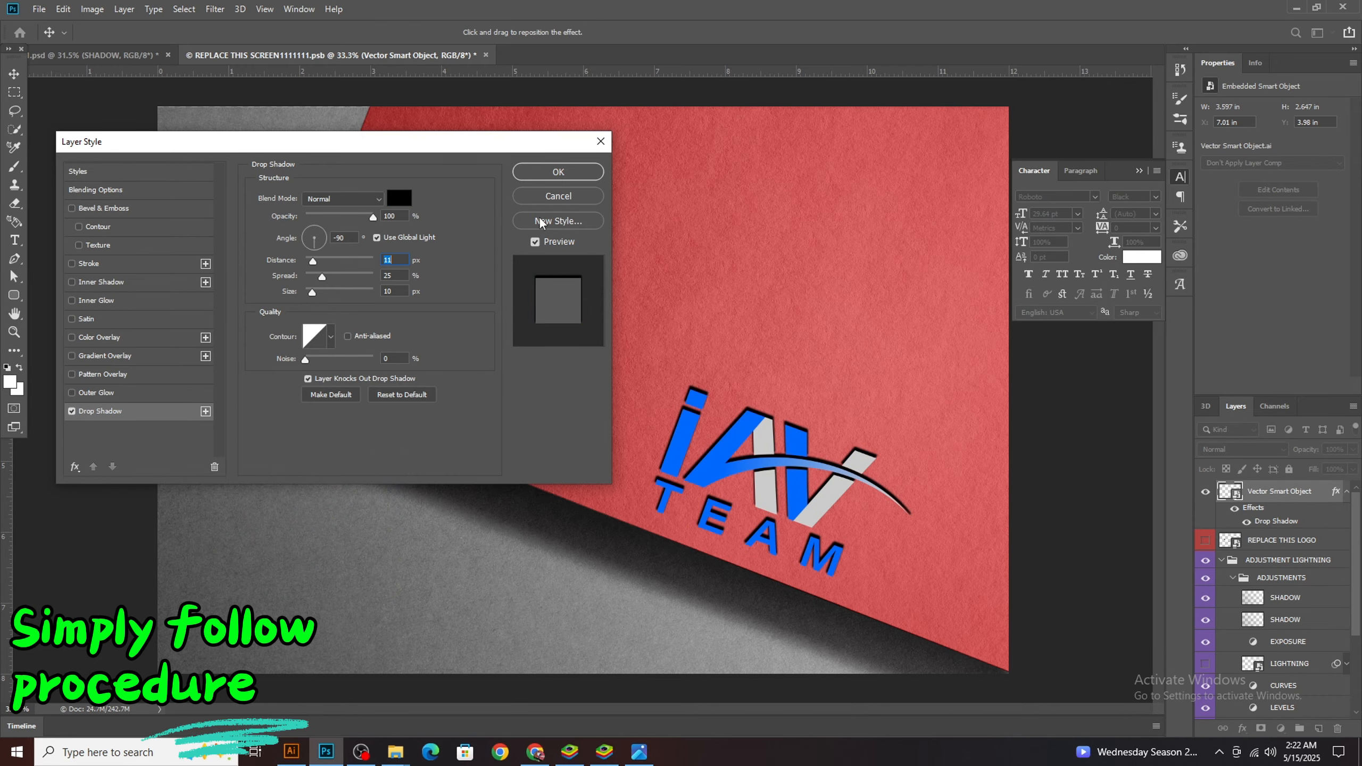
click(559, 172)
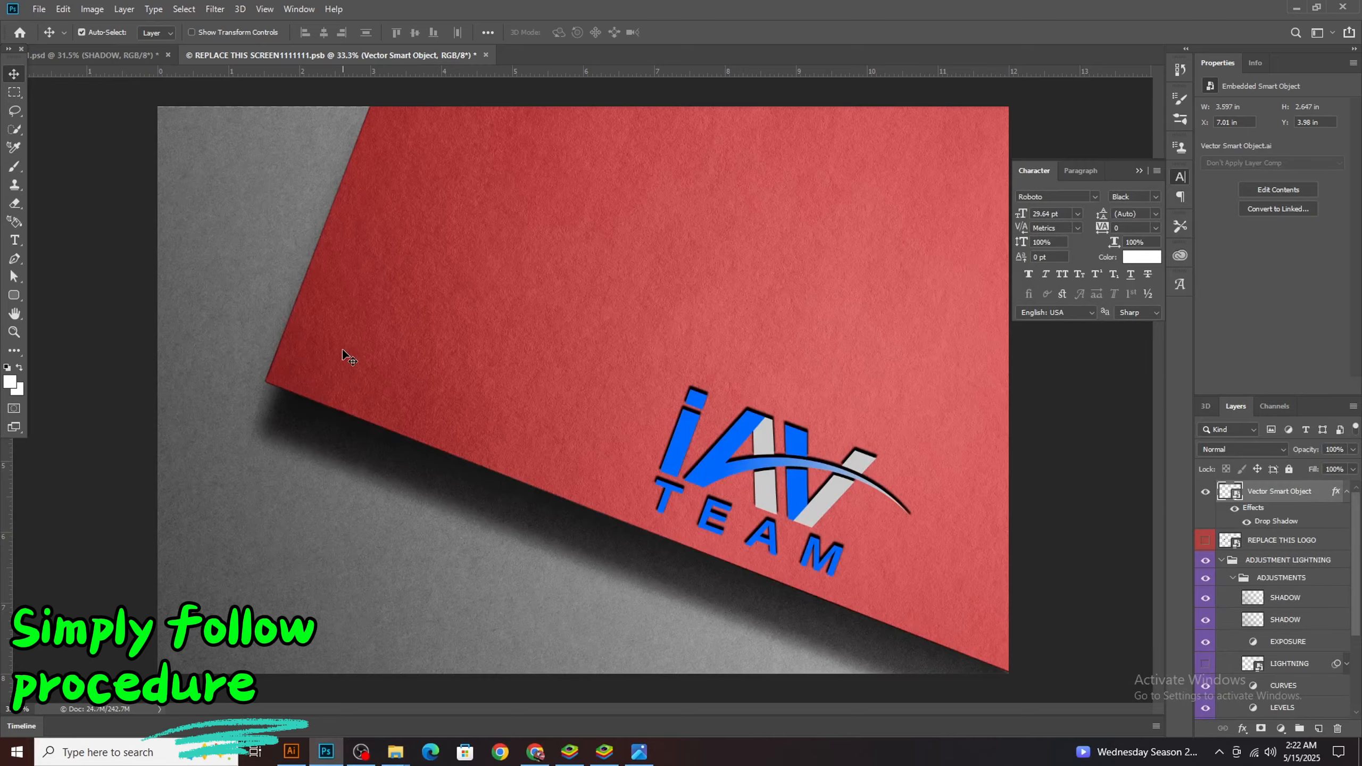
Save the REPLACE THIS SCREEN contents with the drop shadow and view the result in the main mockup document
key(ctrl)
key(ctrl+s)
click(127, 52)
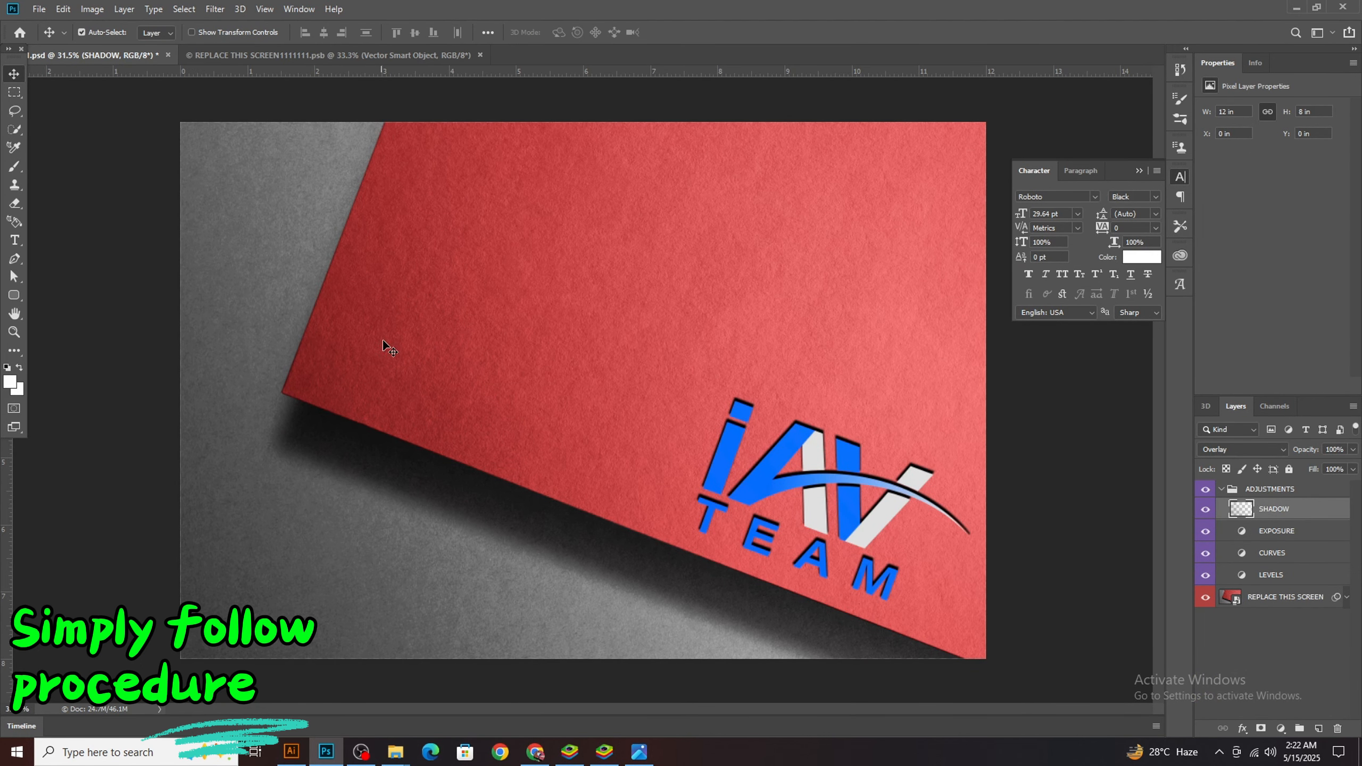
Close the red paper mockup document and its REPLACE THIS SCREEN contents document
click(168, 55)
click(679, 286)
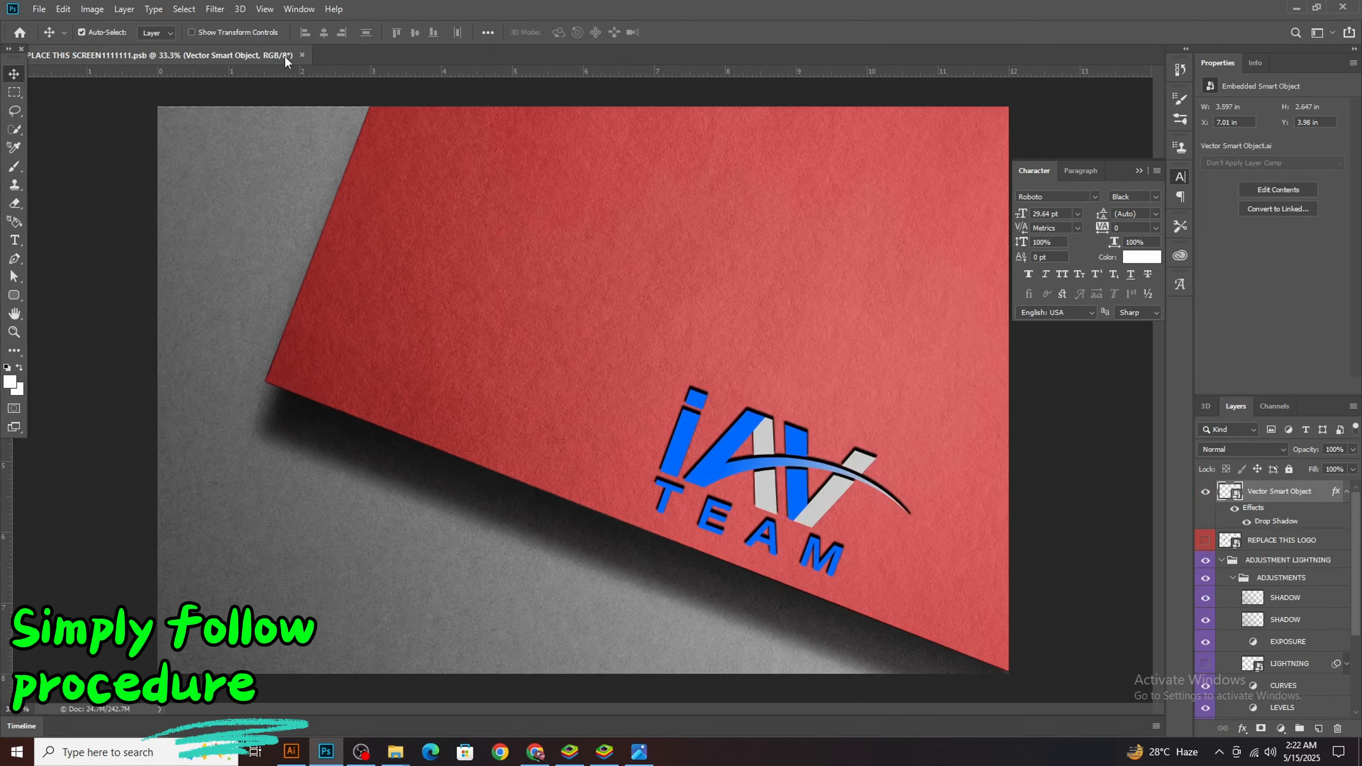
click(302, 55)
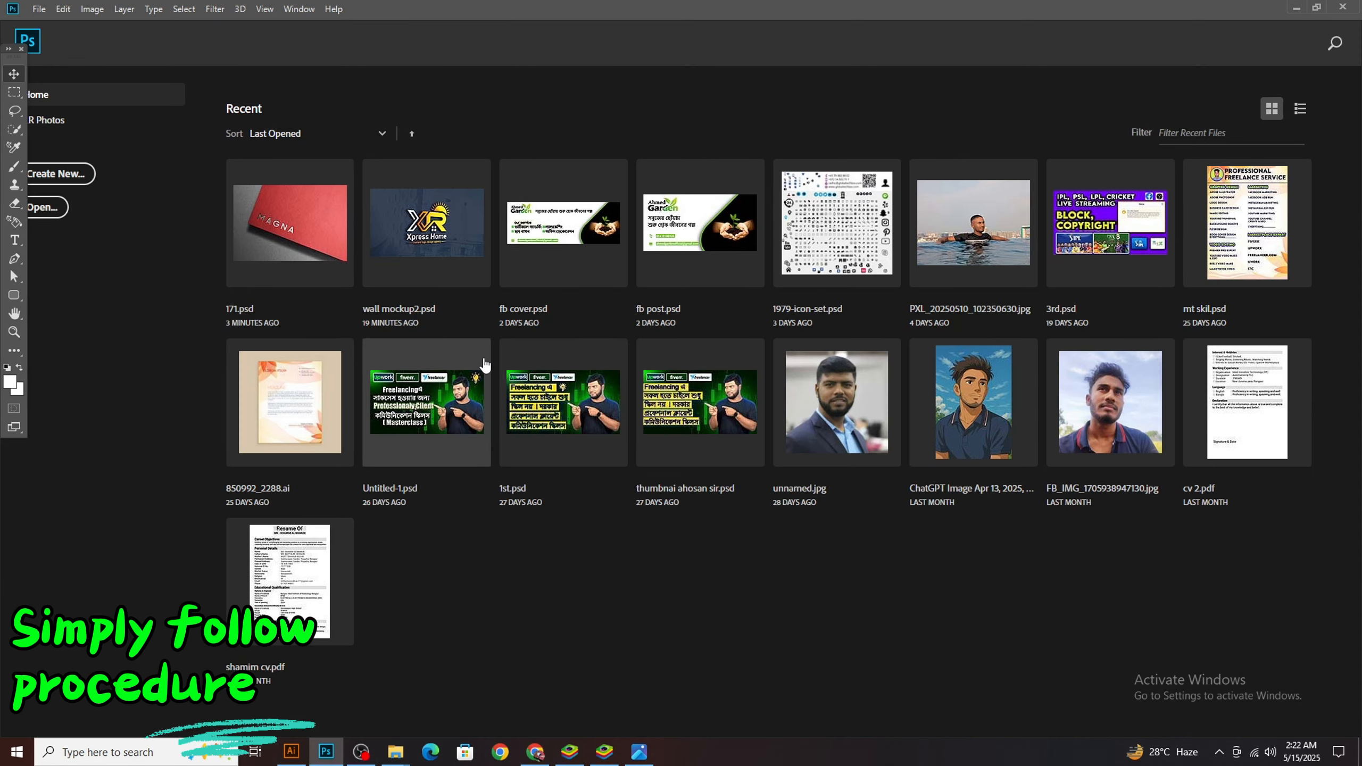
Open the wall mockup2 Photoshop file from Local Disk (D:)
mouse_move(397, 754)
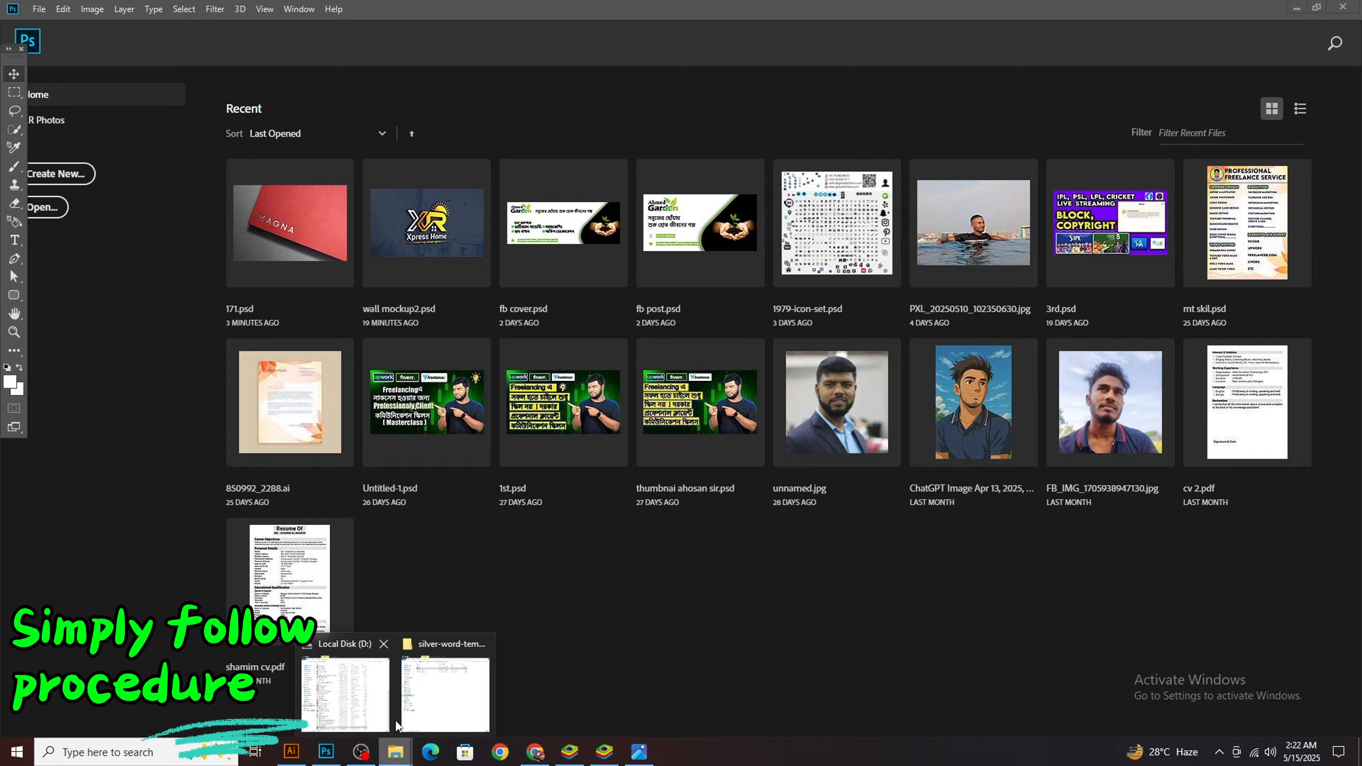
click(380, 678)
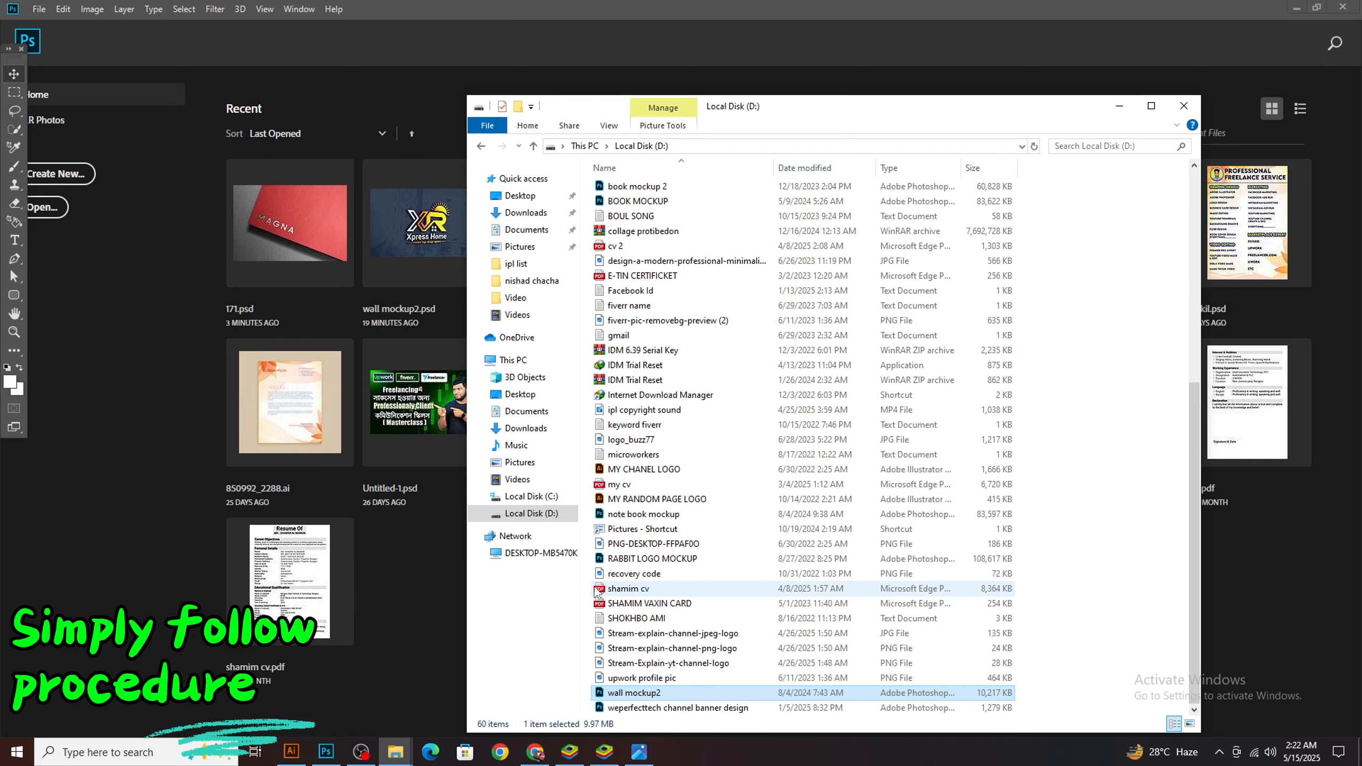
click(532, 514)
scroll(645, 607, down, 8)
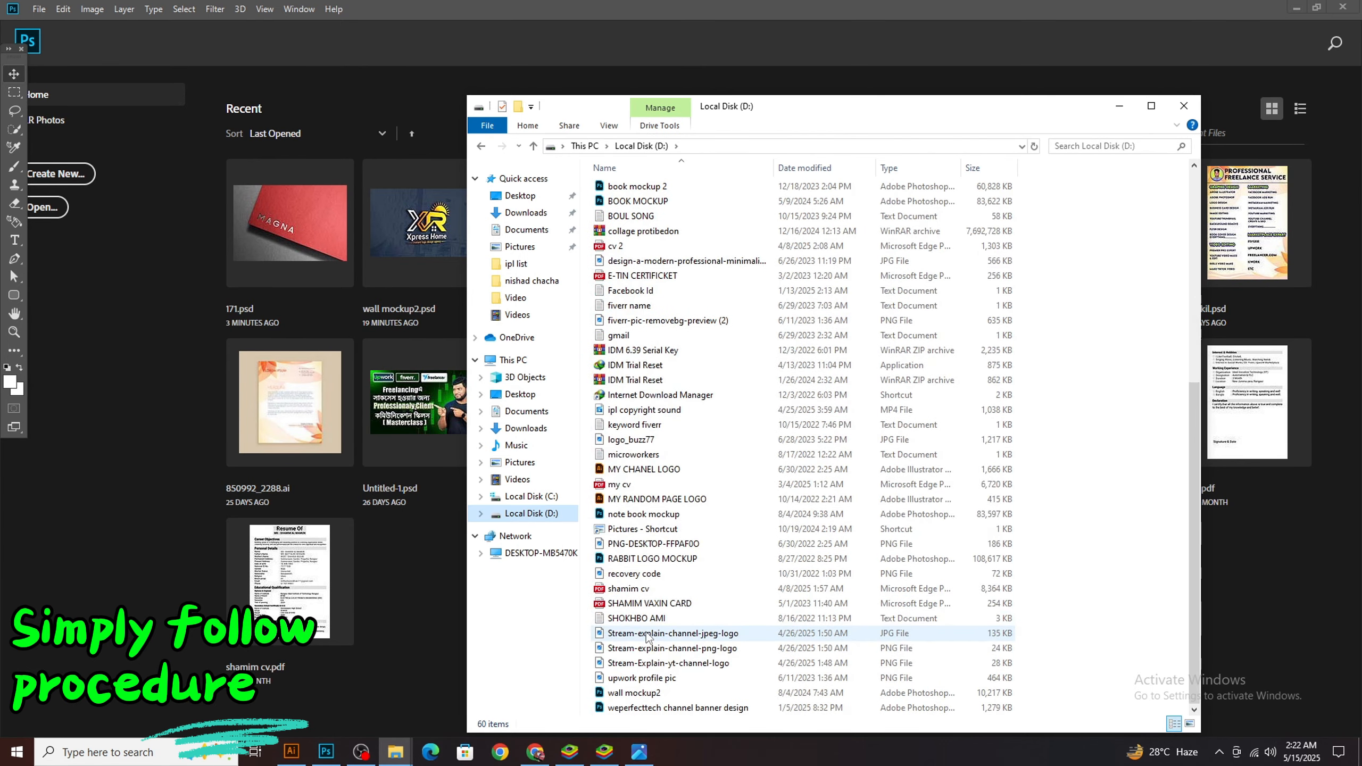
double_click(635, 693)
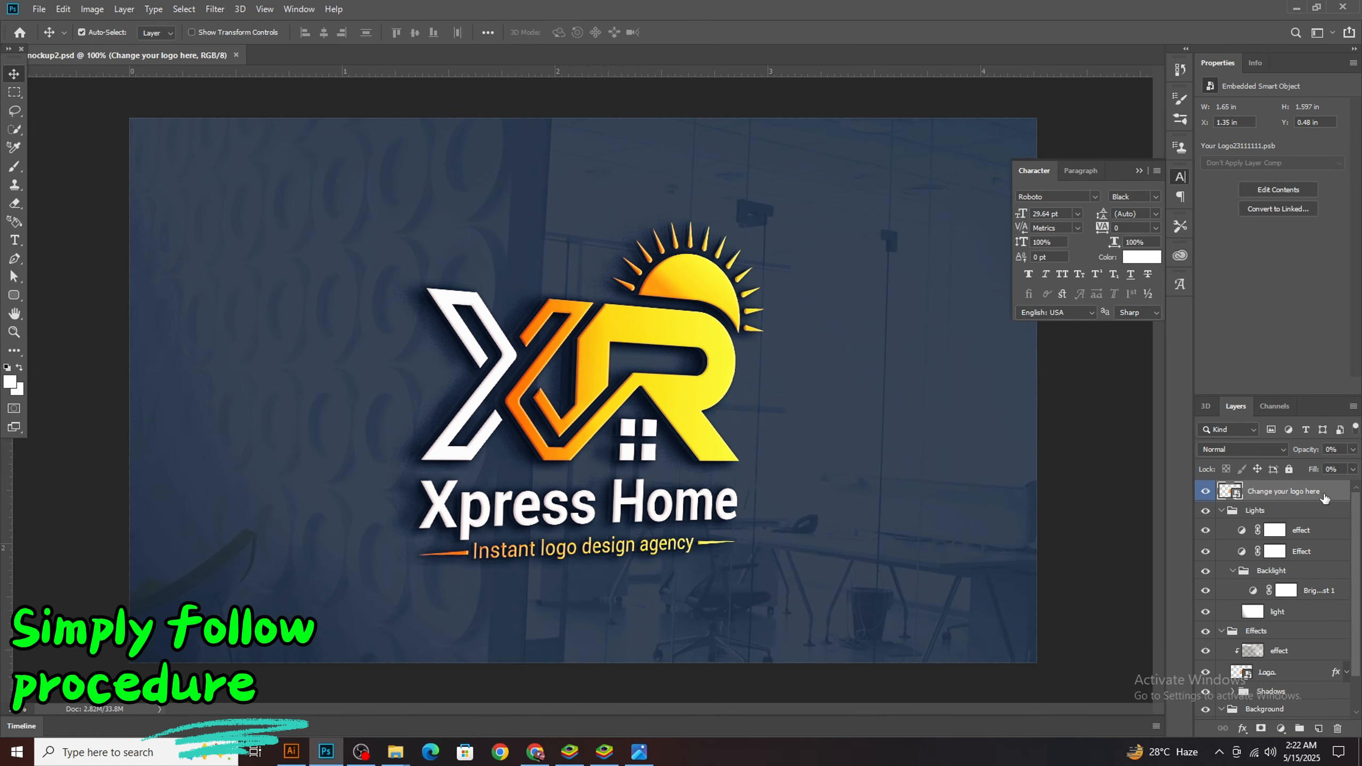
Open the contents of the Change your logo here smart object and hide its existing logo layers 5, 6 and 7
double_click(1230, 491)
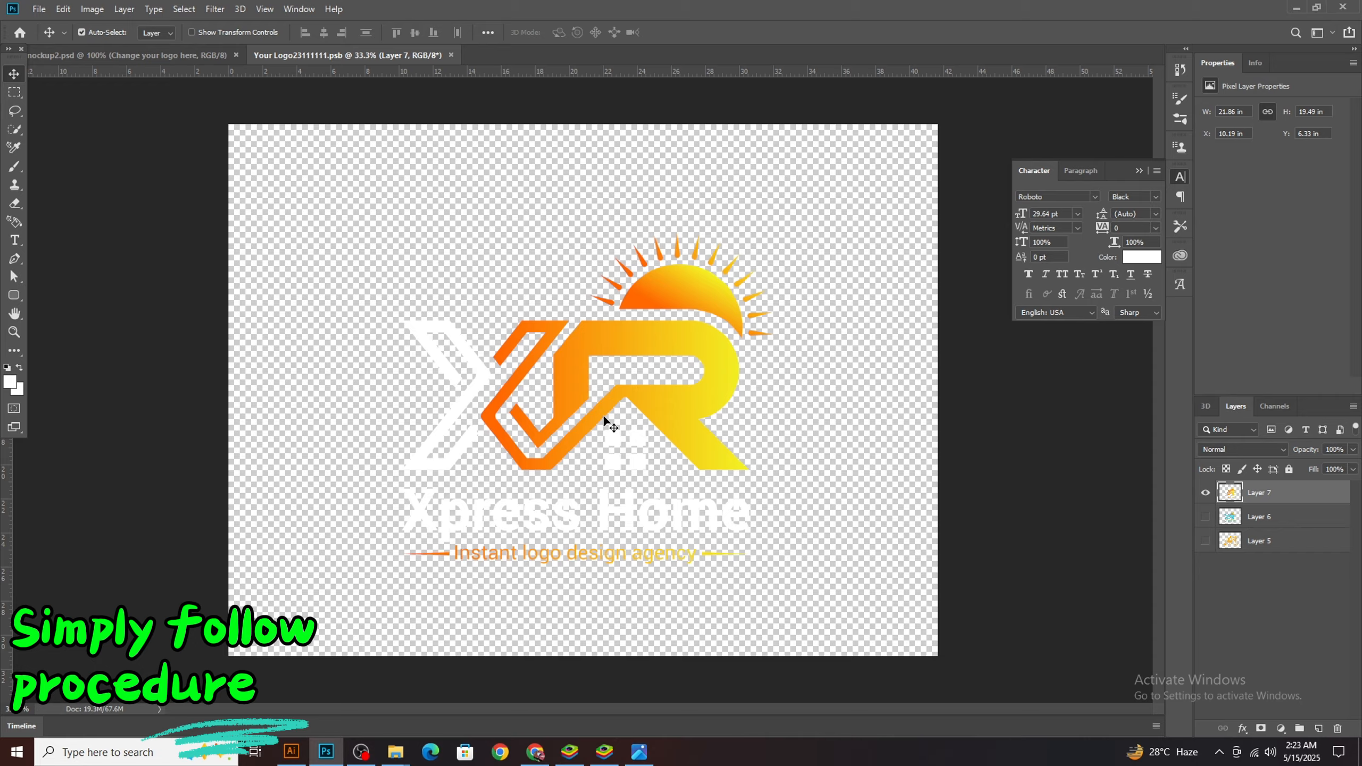
click(1206, 493)
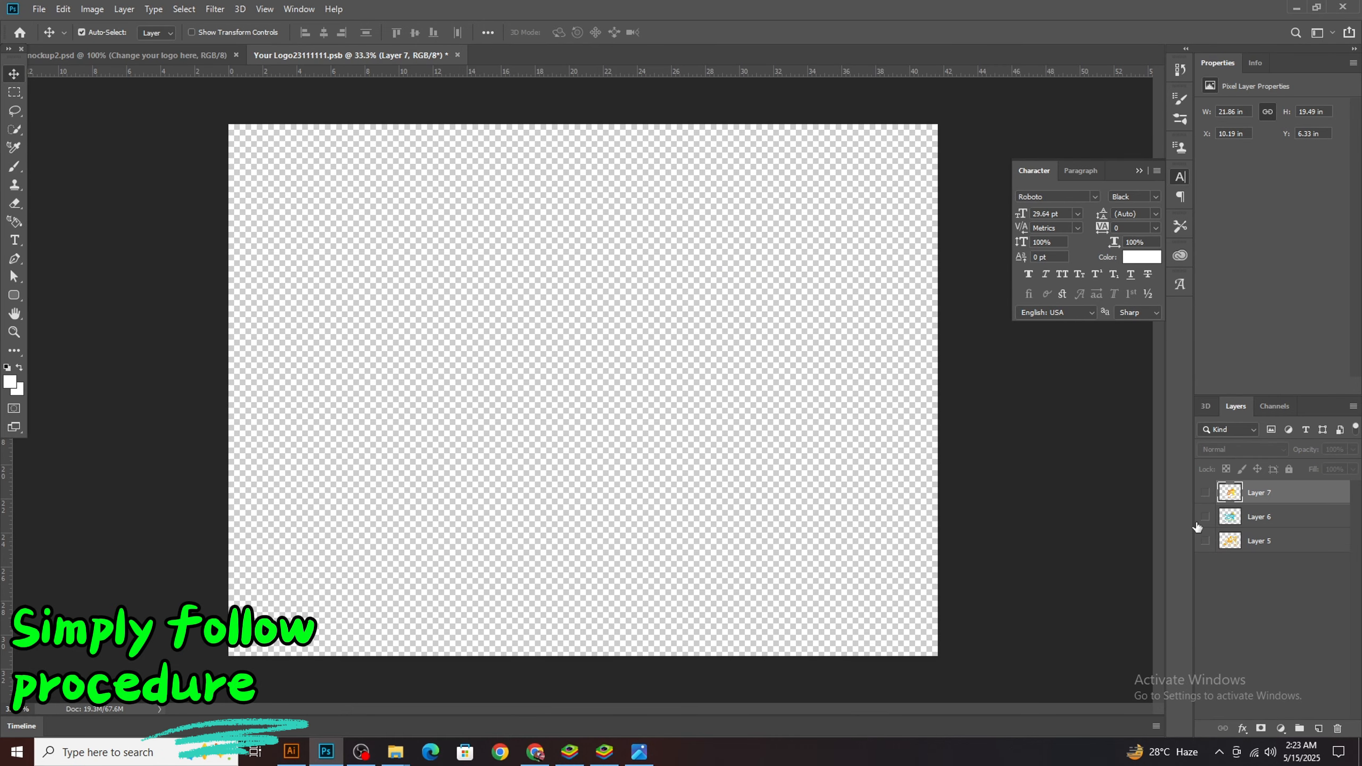
click(1206, 517)
click(1206, 517)
click(1206, 541)
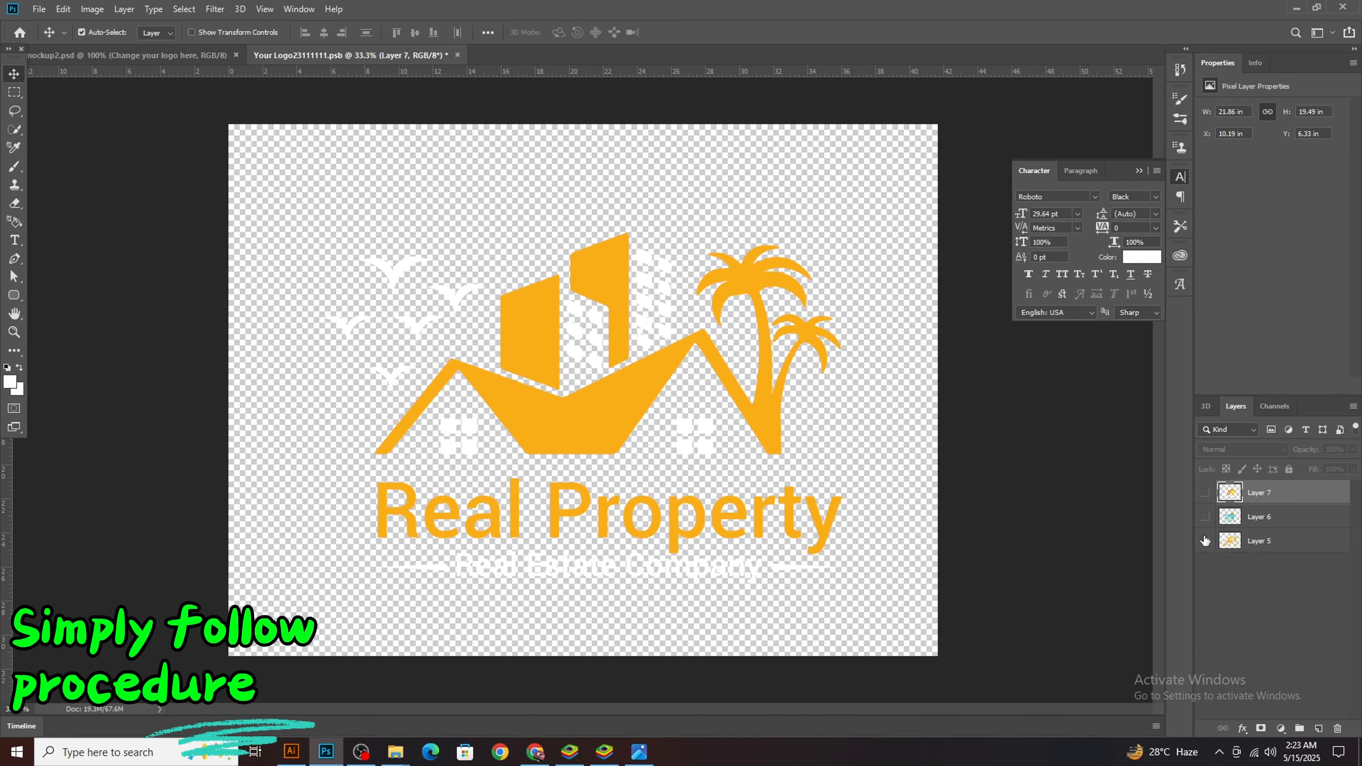
click(1206, 541)
Switch to Illustrator and bring the iAV TEAM logo into the Photoshop logo contents as a Vector Smart Object
click(374, 751)
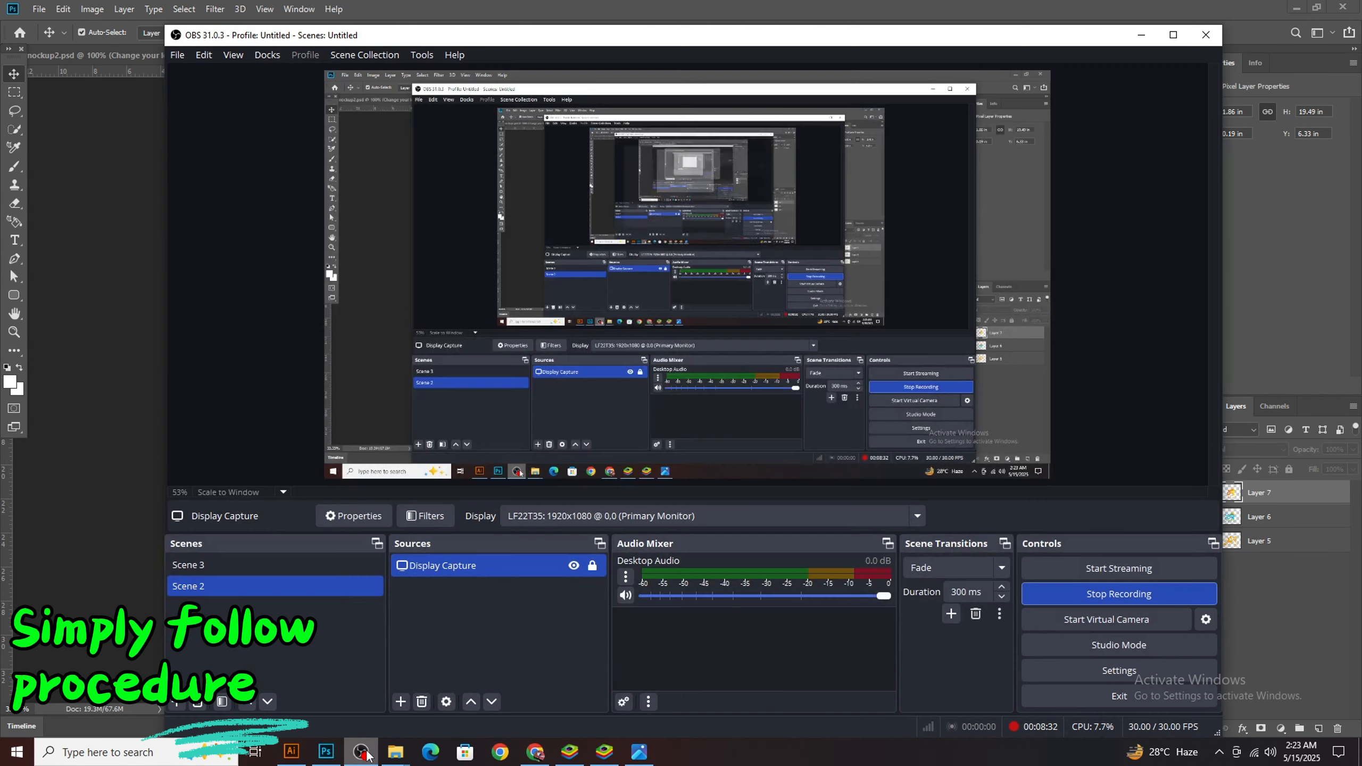
click(376, 750)
click(294, 753)
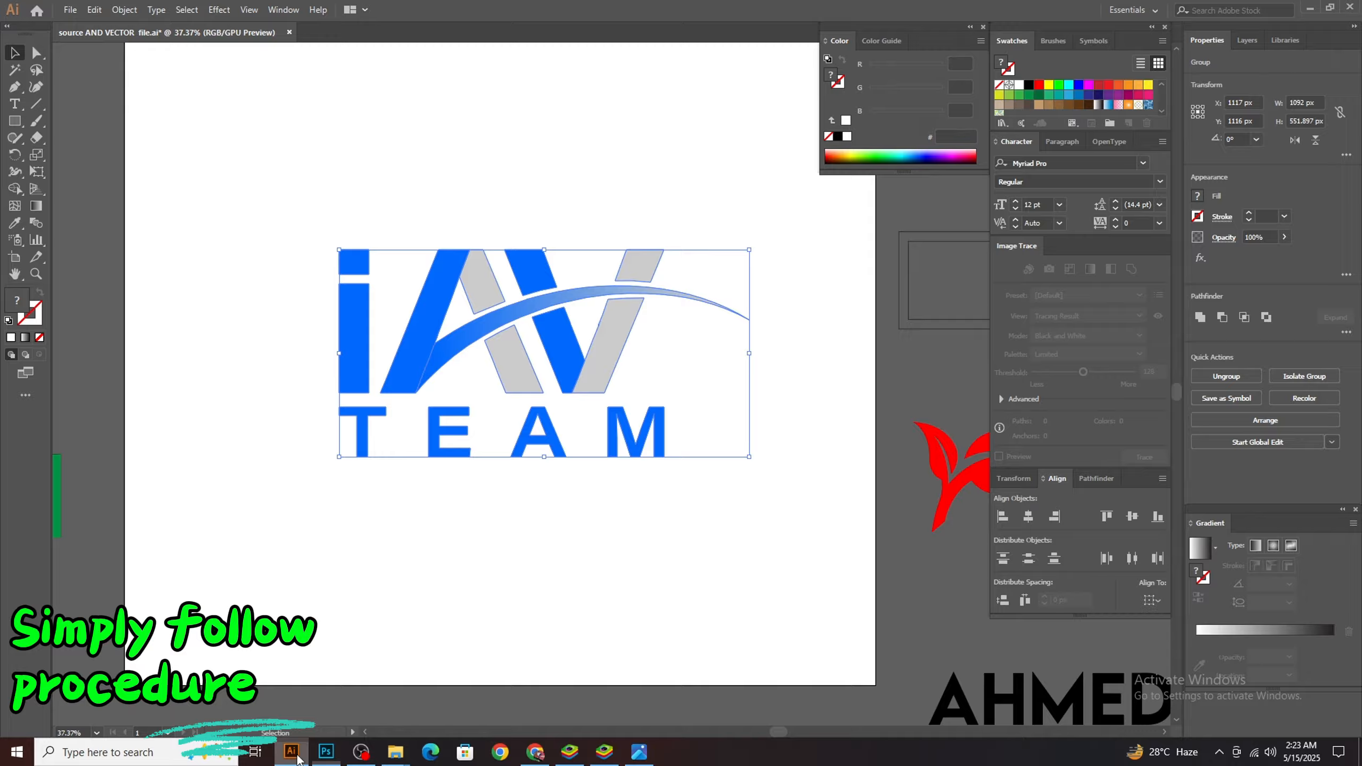
click(504, 600)
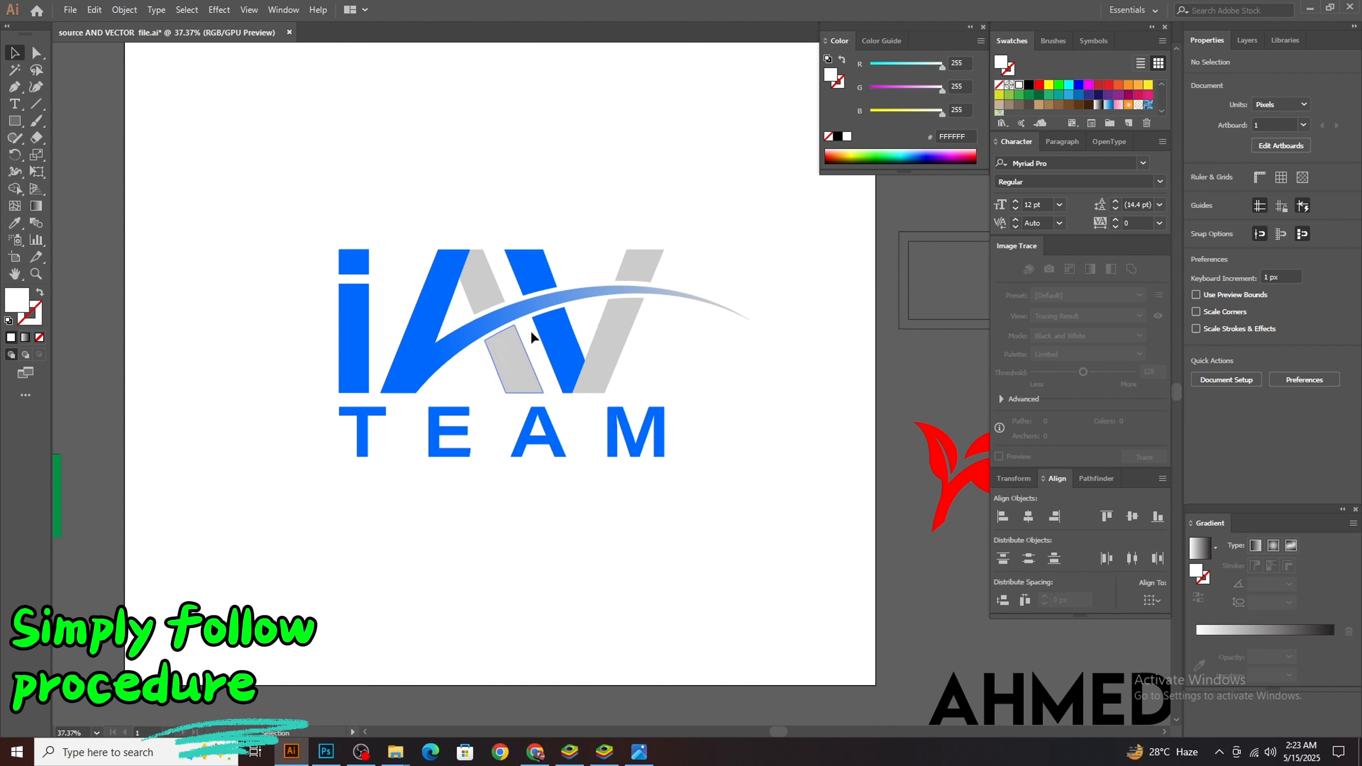
drag(520, 366, 552, 445)
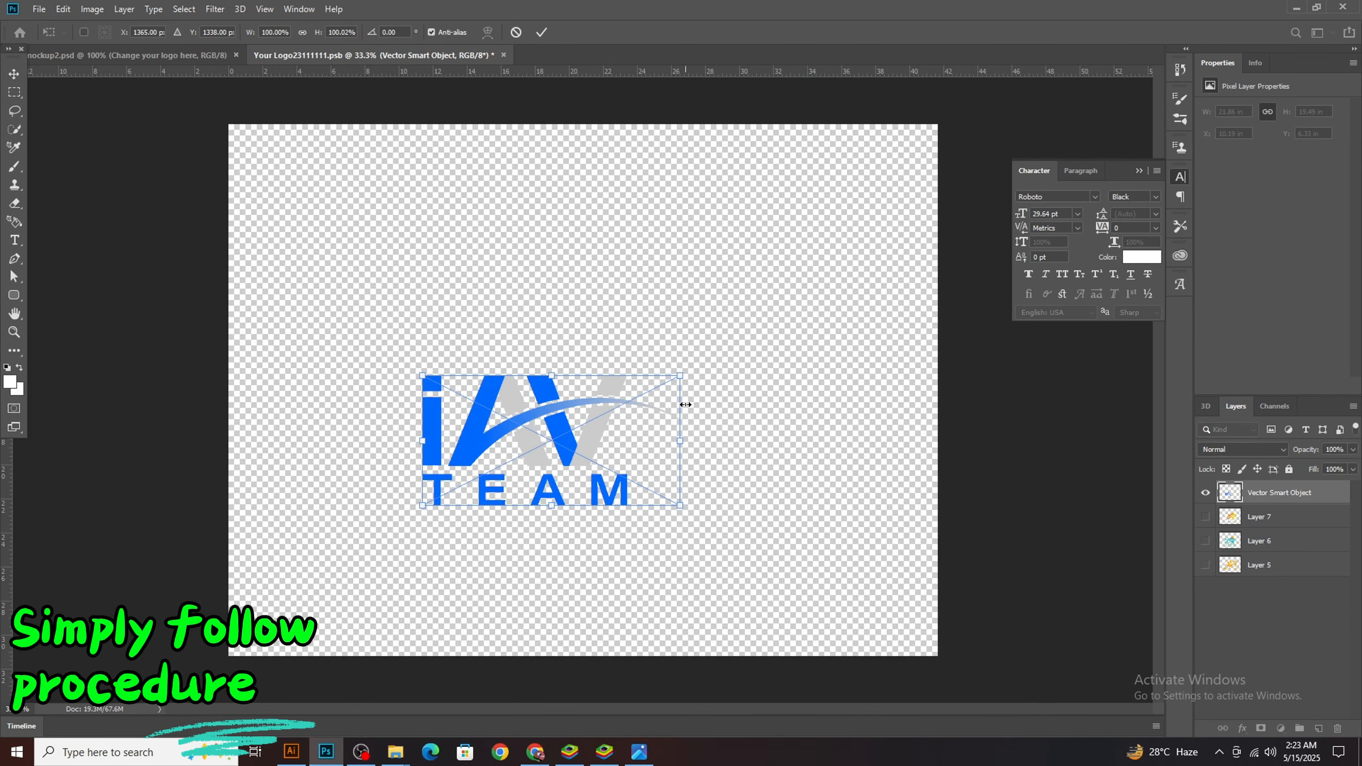
Enlarge the iAV TEAM logo to about 23 in wide, position it near the canvas center and commit the placement
drag(681, 445, 883, 442)
drag(733, 436, 676, 383)
drag(831, 390, 793, 390)
click(19, 78)
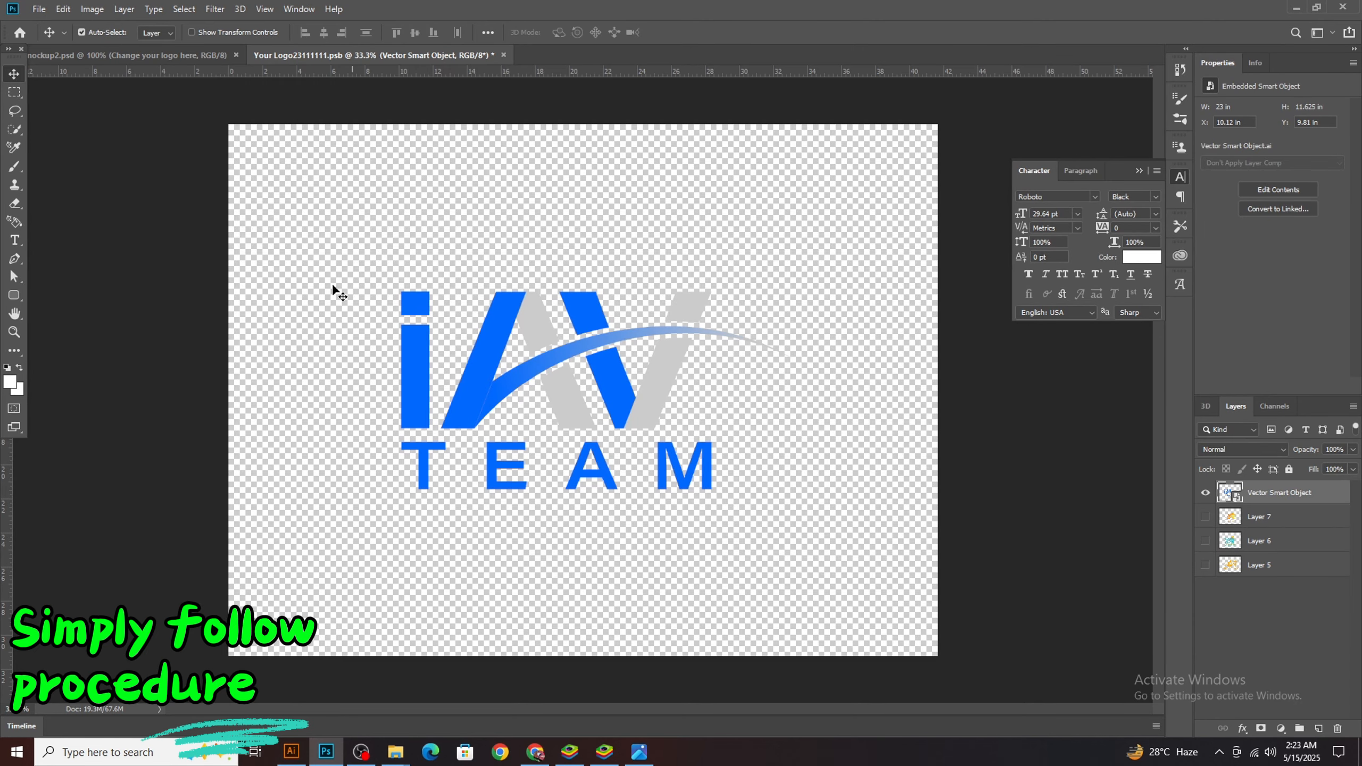
Save the logo smart object contents and view the updated wall mockup in the main document
key(ctrl+s)
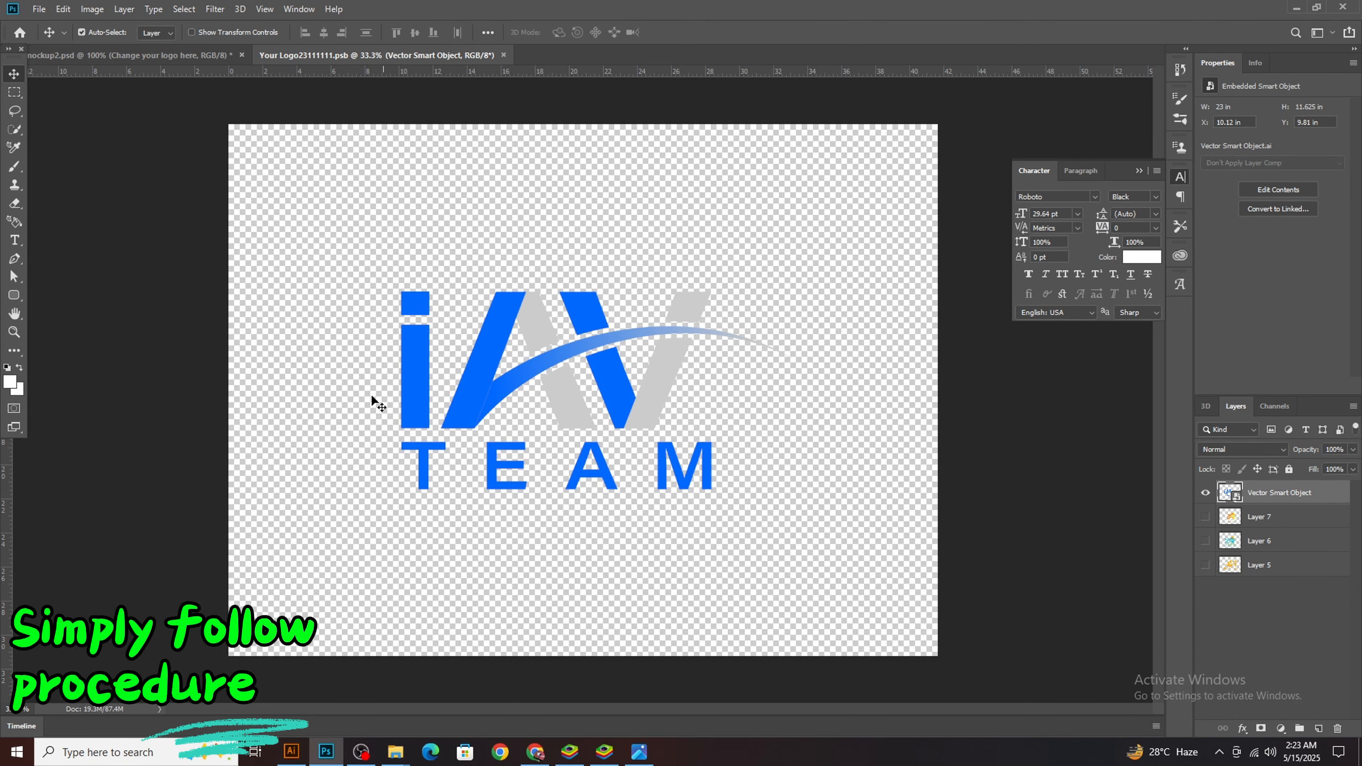
click(189, 55)
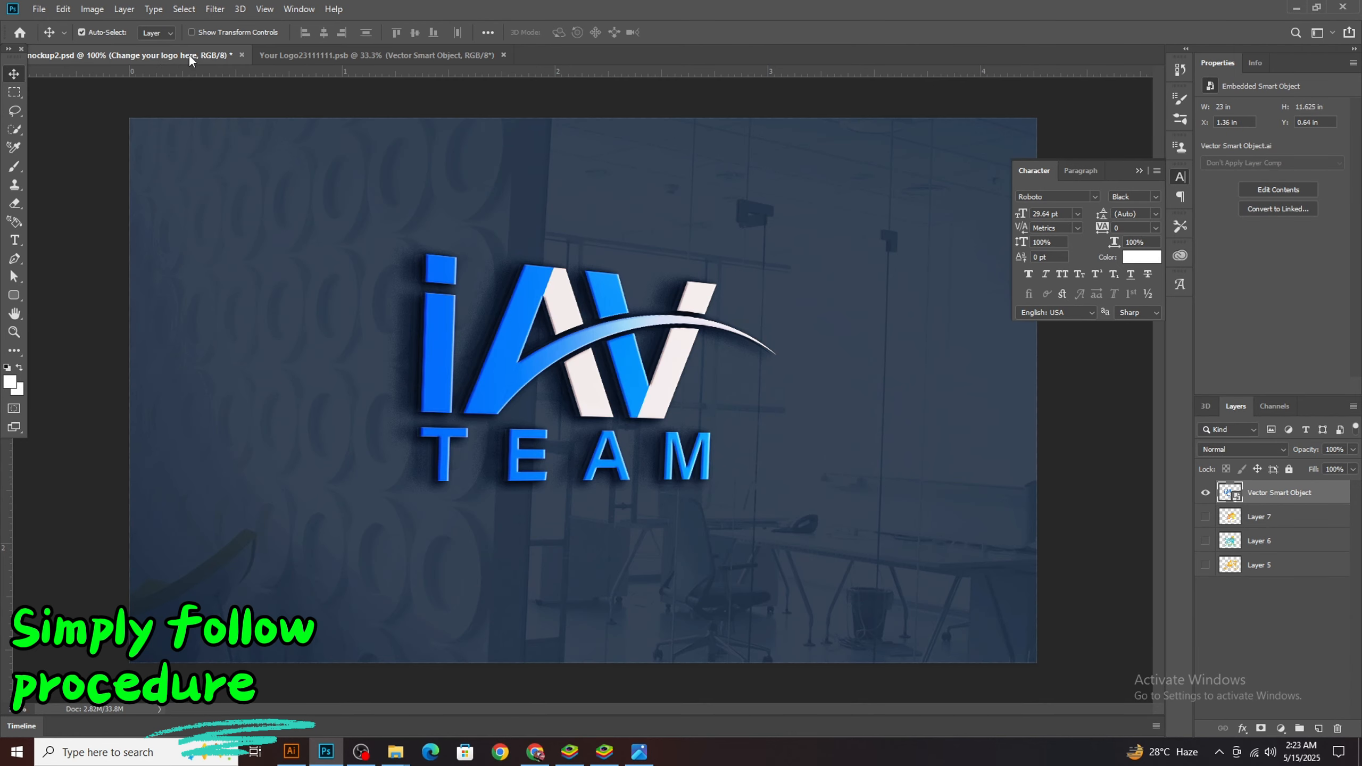
key(z)
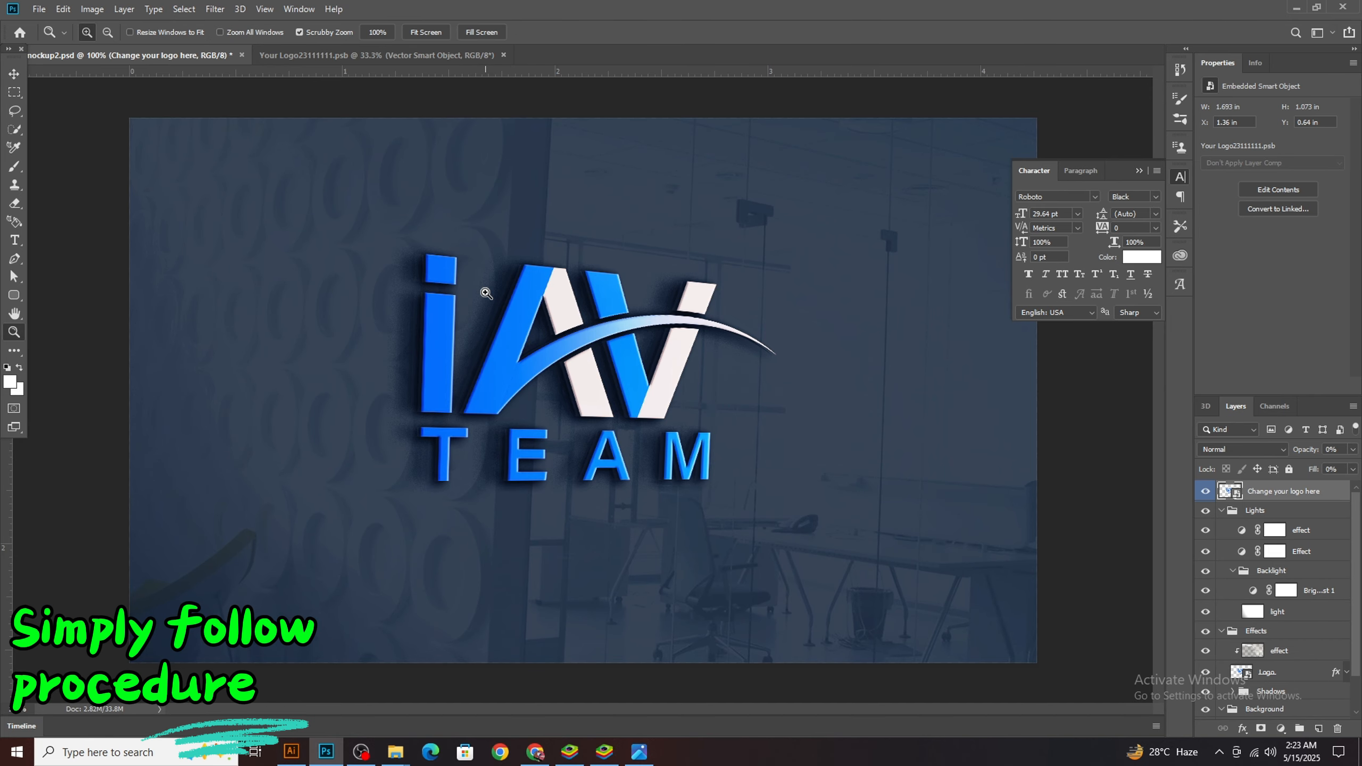
drag(478, 308, 445, 376)
key(v)
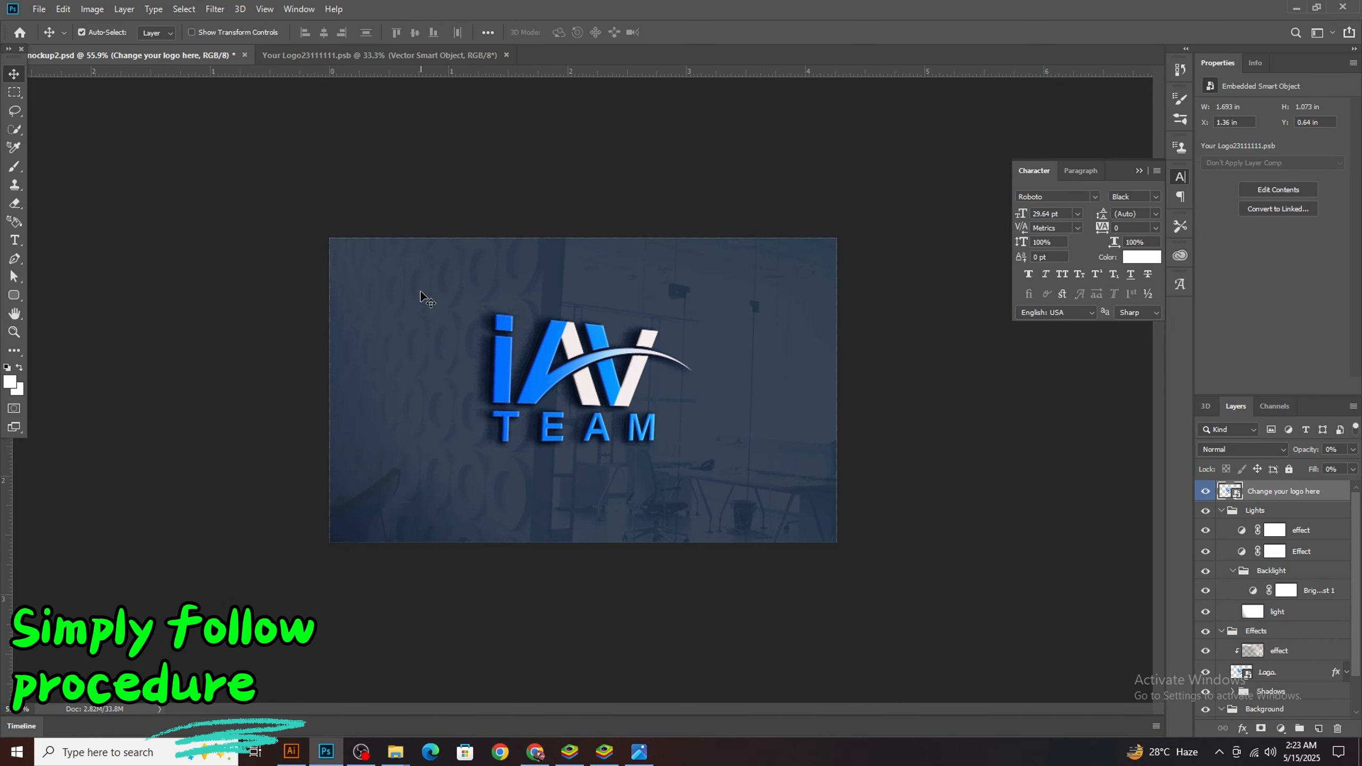
Move the logo to about X 12.37 in, Y 10.98 in within its smart object contents, save, and view the wall mockup
click(321, 56)
drag(494, 315, 537, 336)
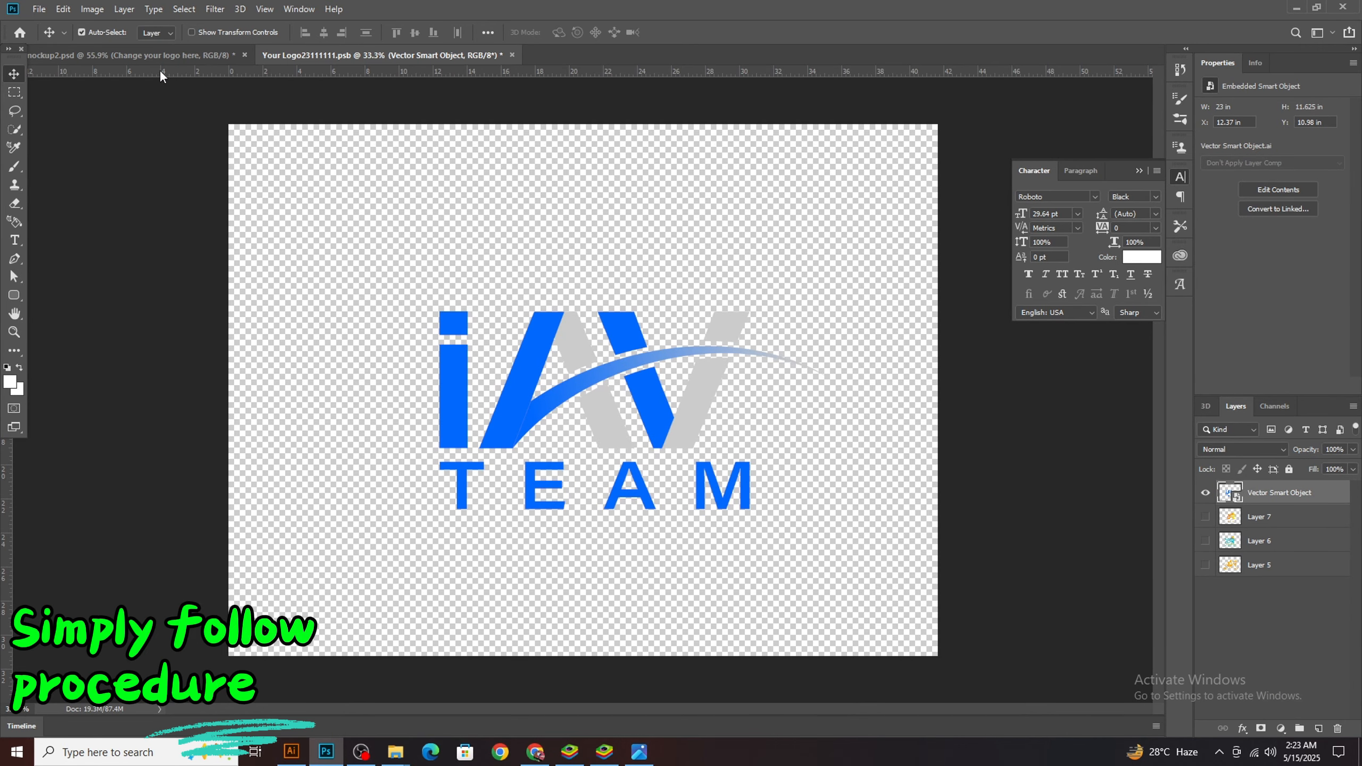
key(ctrl+s)
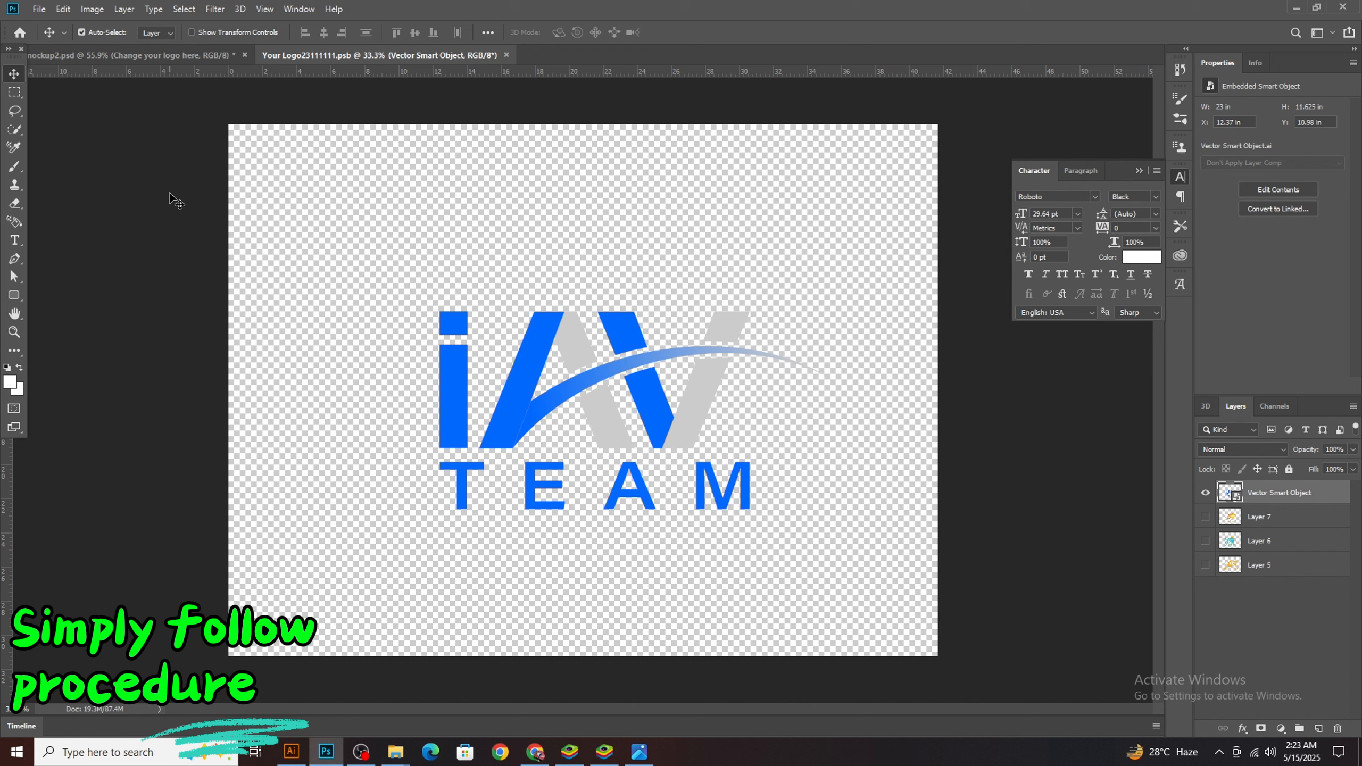
click(202, 56)
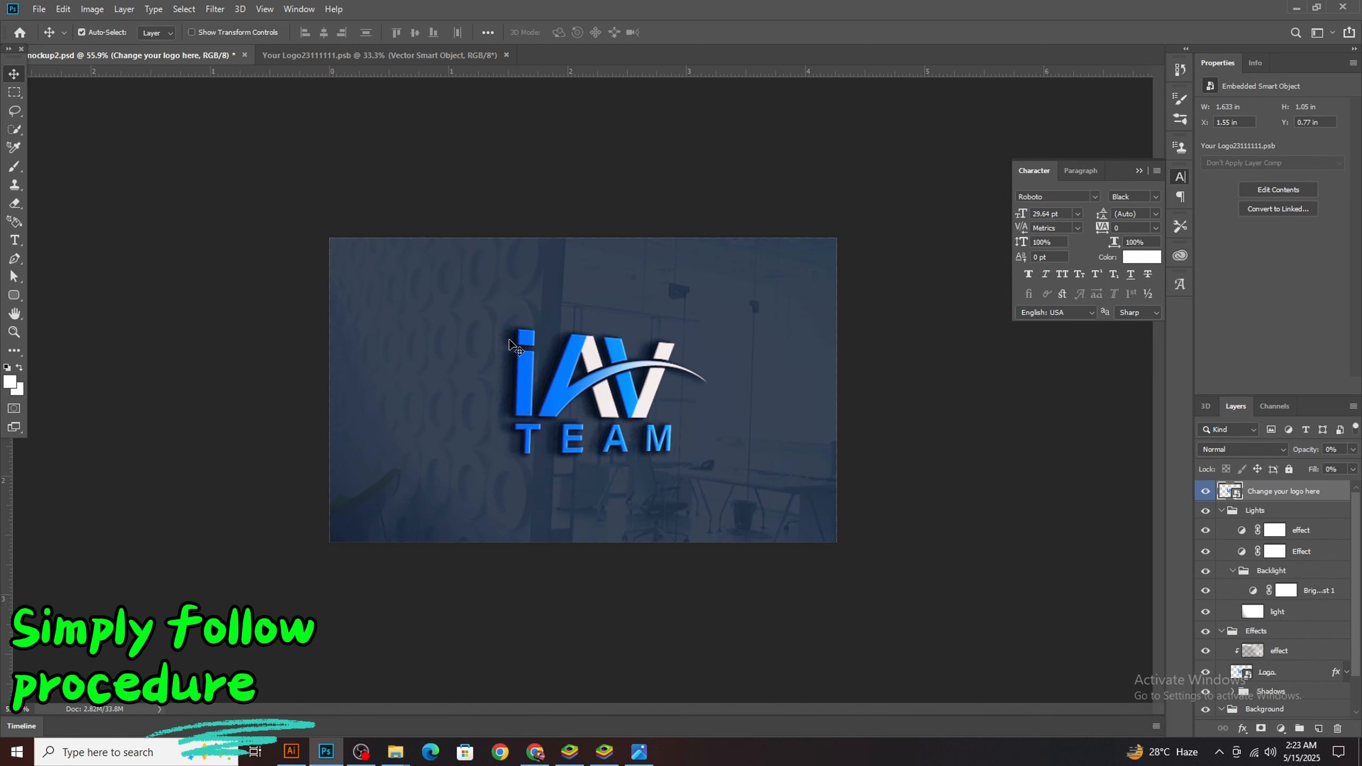
Save the wall mockup as a JPEG named "logo mockup" on the Desktop, without replacing wall mockup2.jpg
click(40, 9)
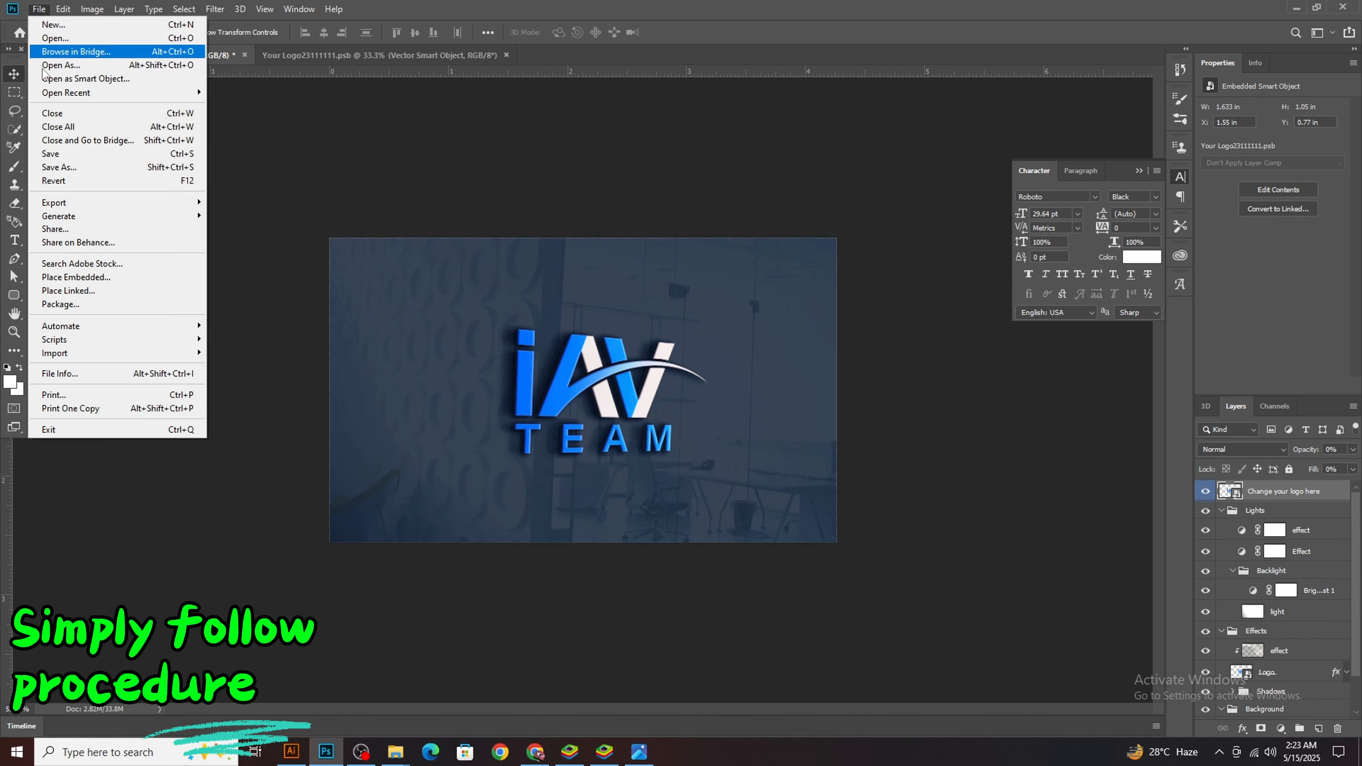
click(63, 166)
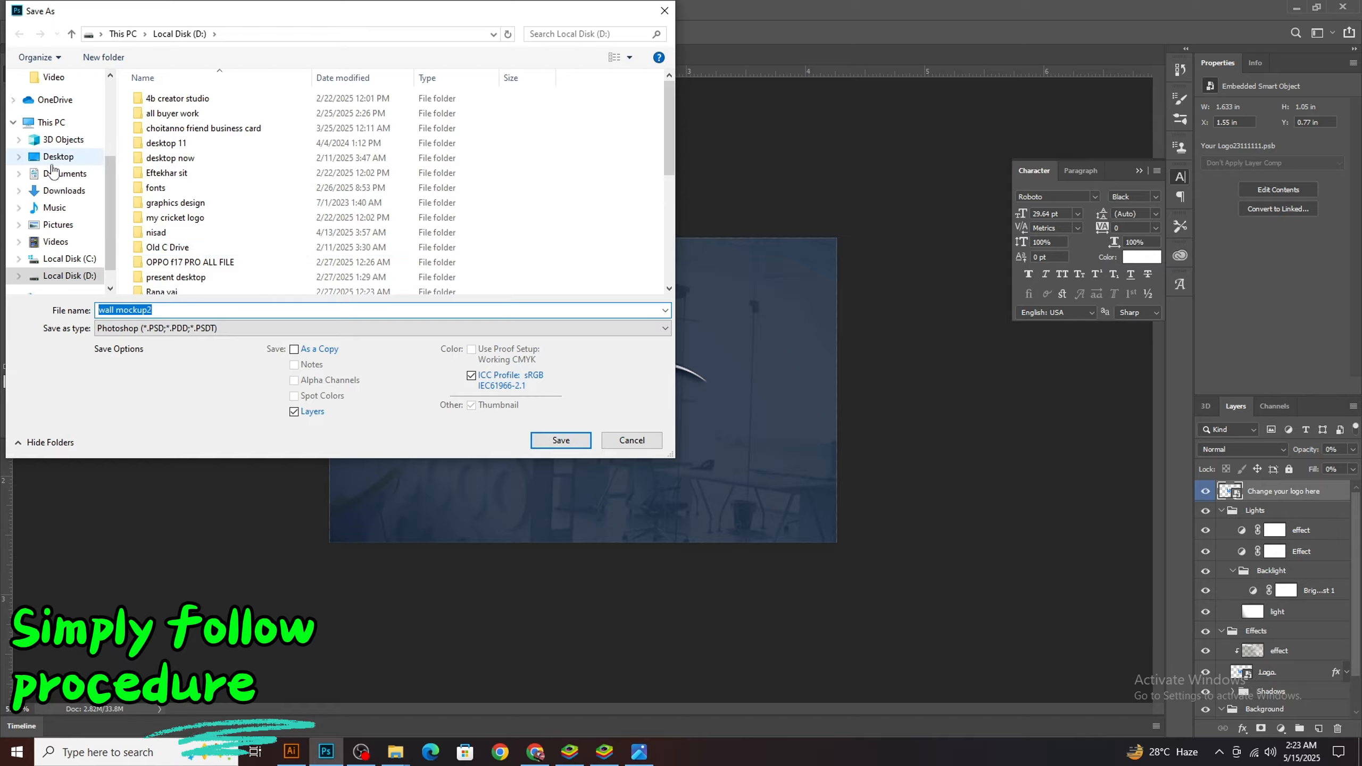
click(179, 328)
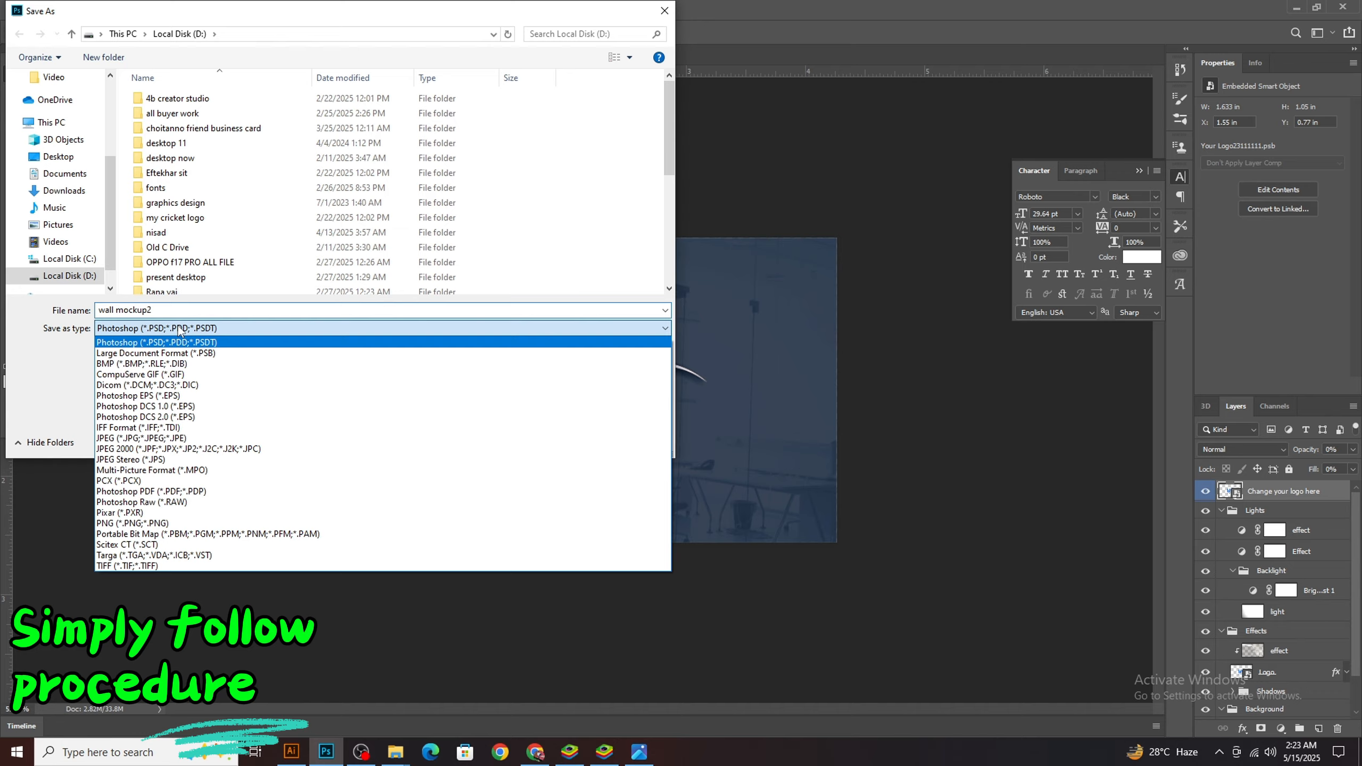
click(141, 440)
scroll(39, 221, up, 2)
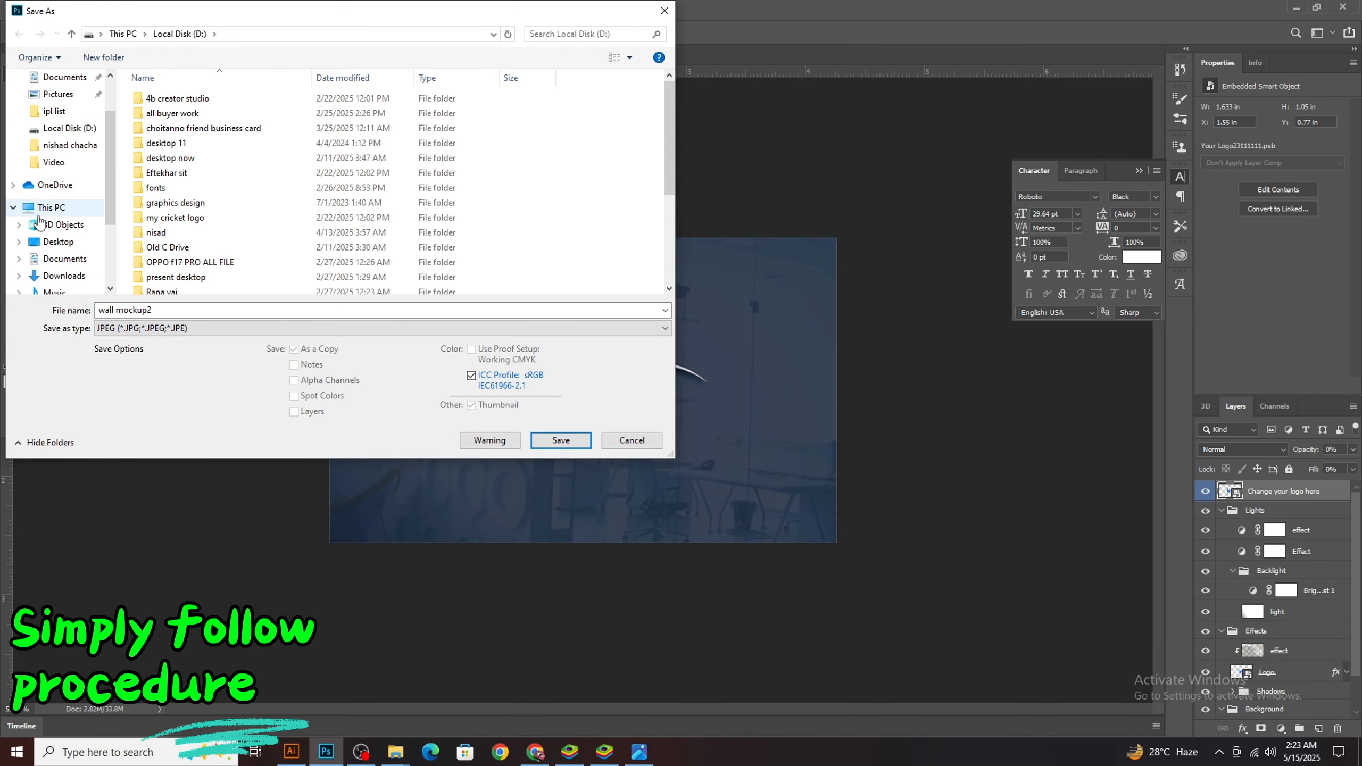
scroll(38, 221, up, 2)
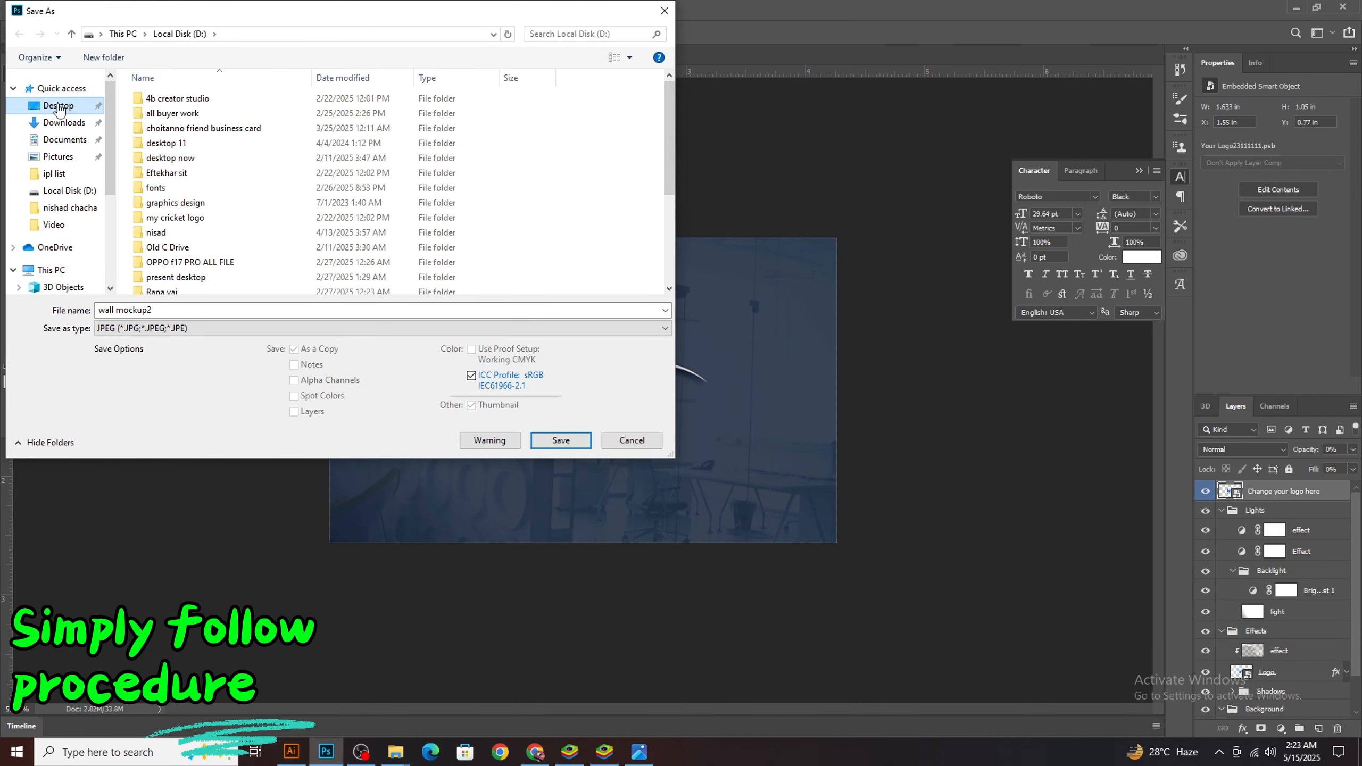
click(59, 107)
click(561, 440)
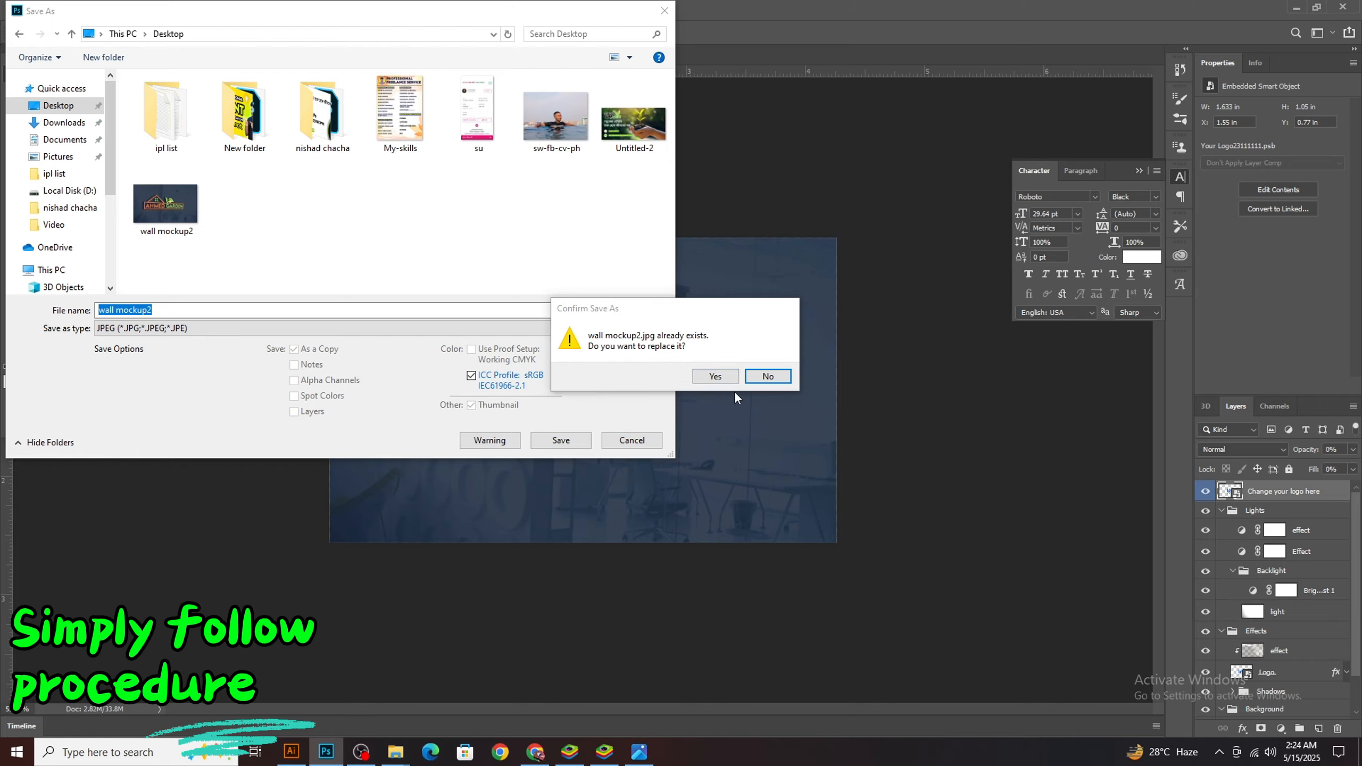
click(768, 377)
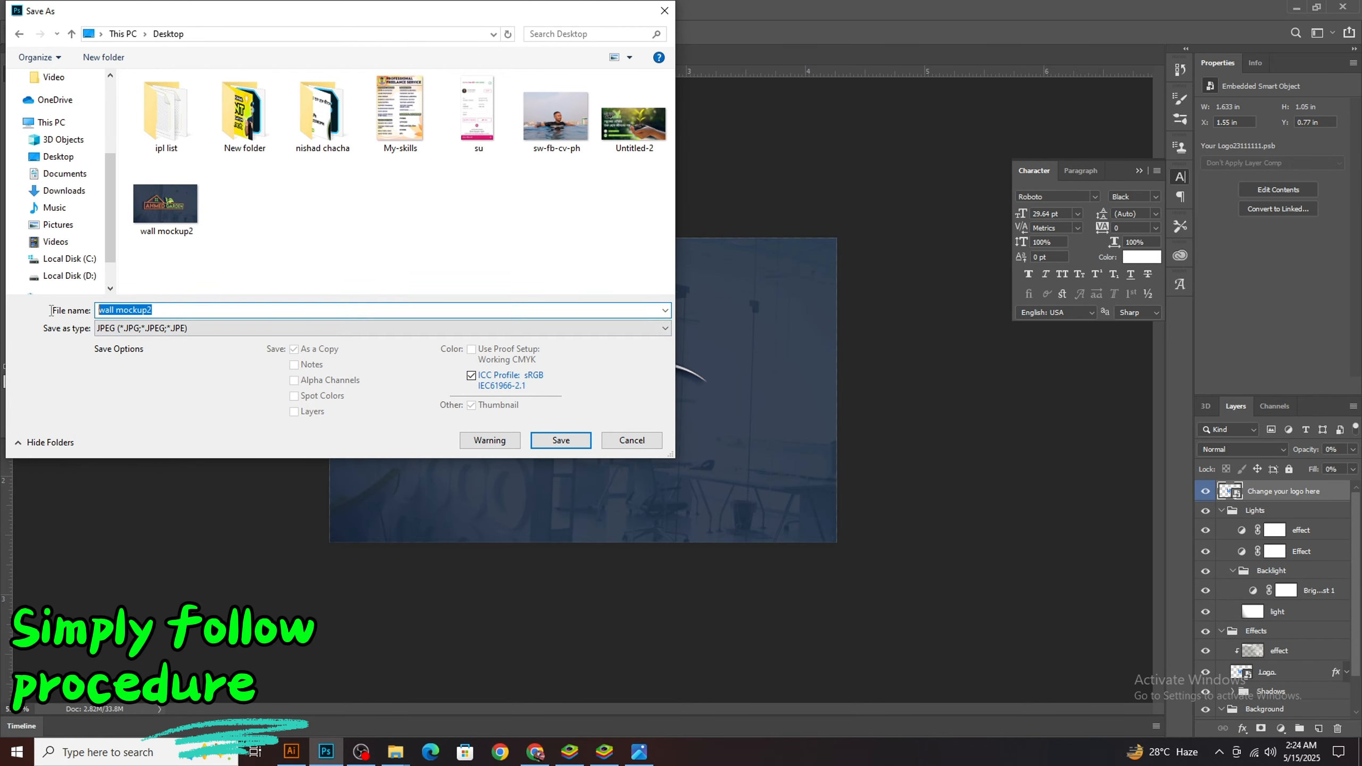
text(logo)
key(Return)
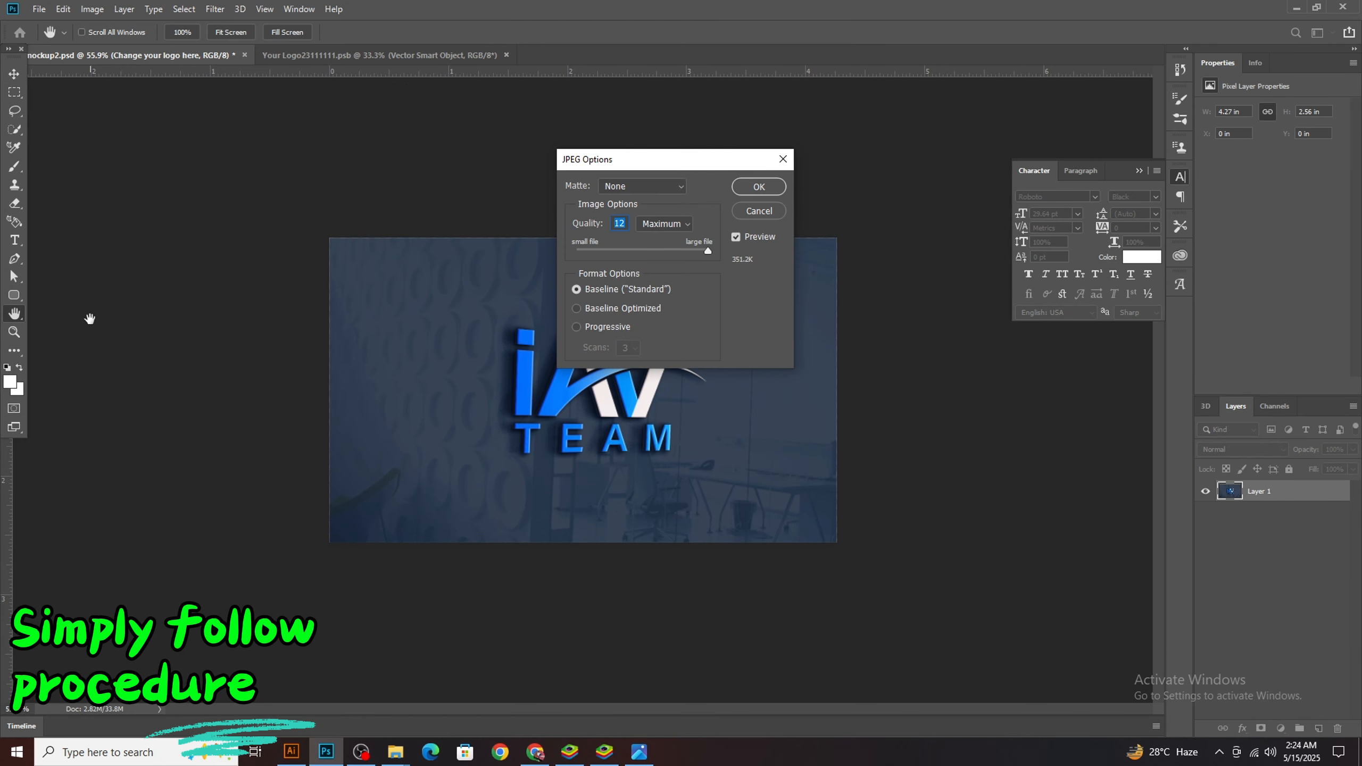
Set the JPEG quality to 11, Maximum, with the Baseline ("Standard") format and complete the export
click(688, 222)
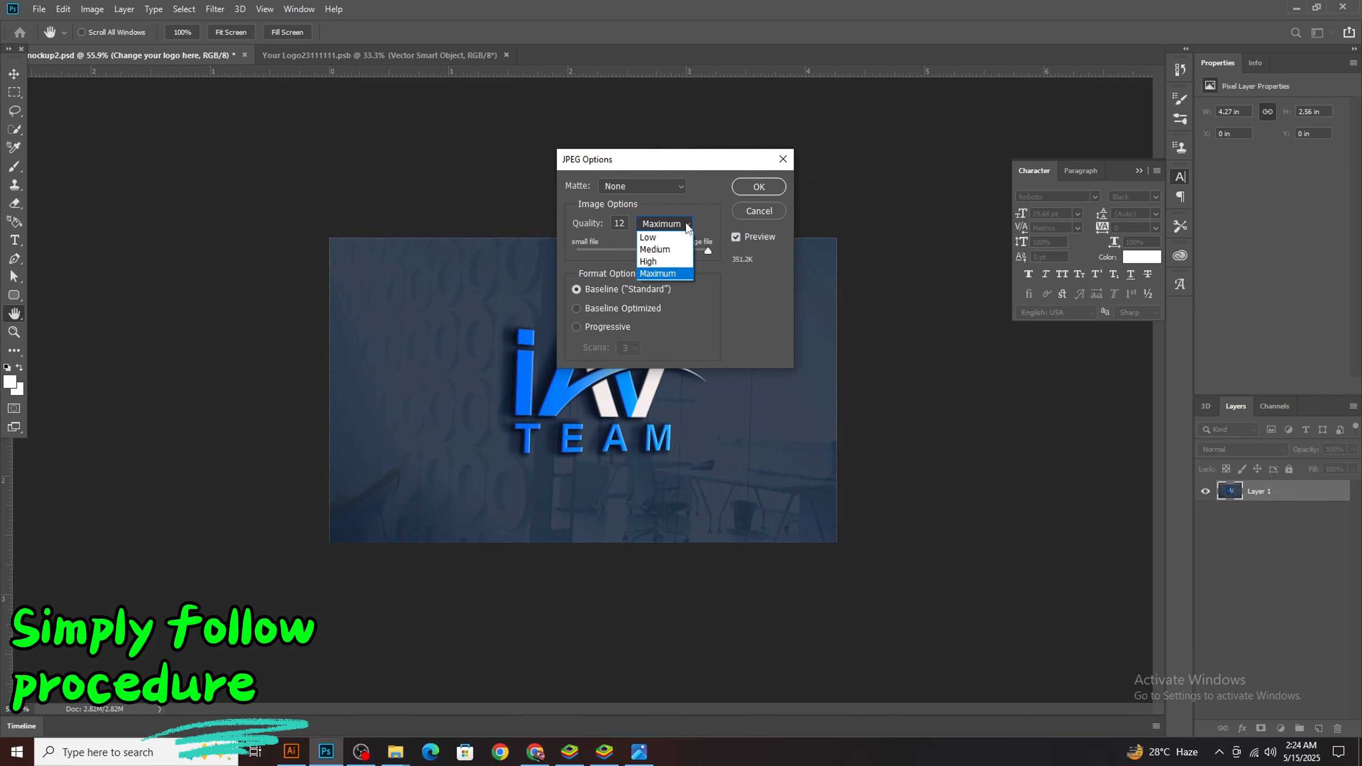
click(673, 273)
drag(706, 251, 694, 251)
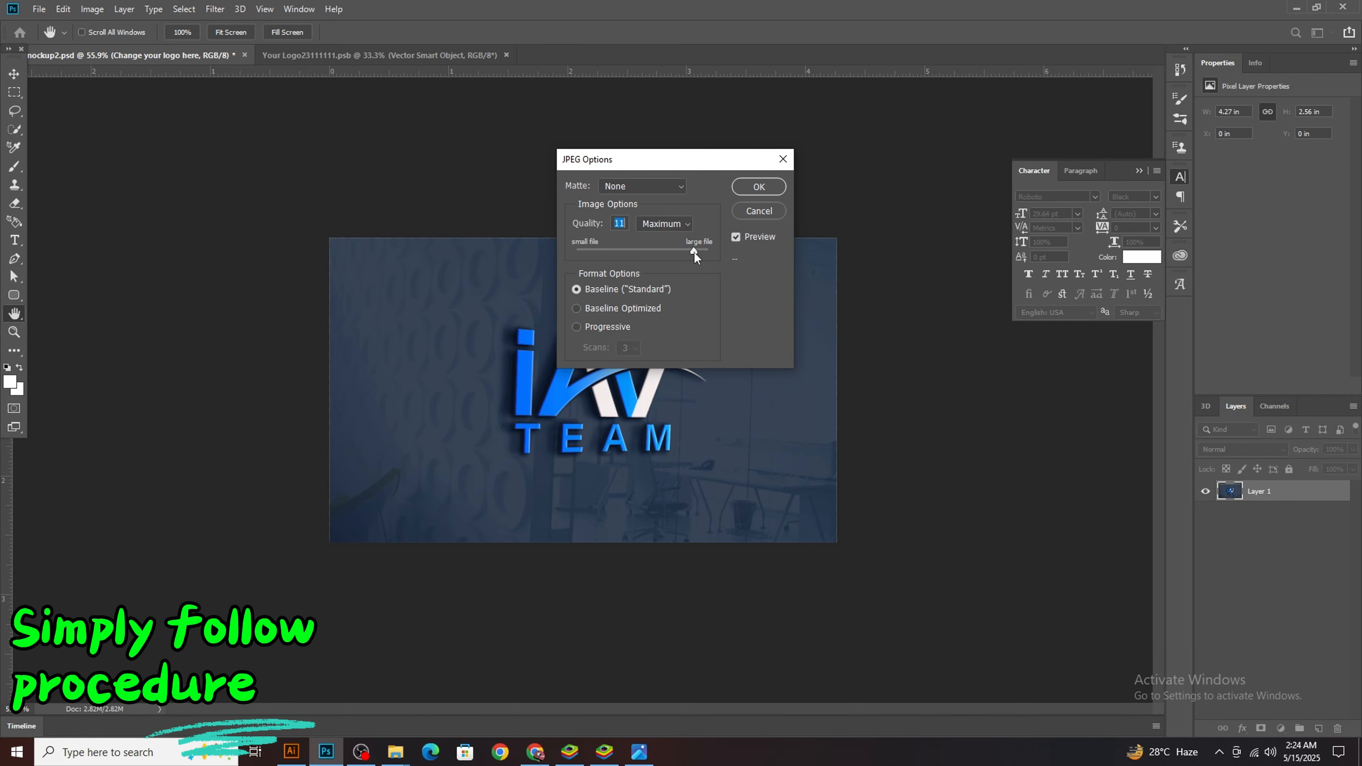
click(757, 185)
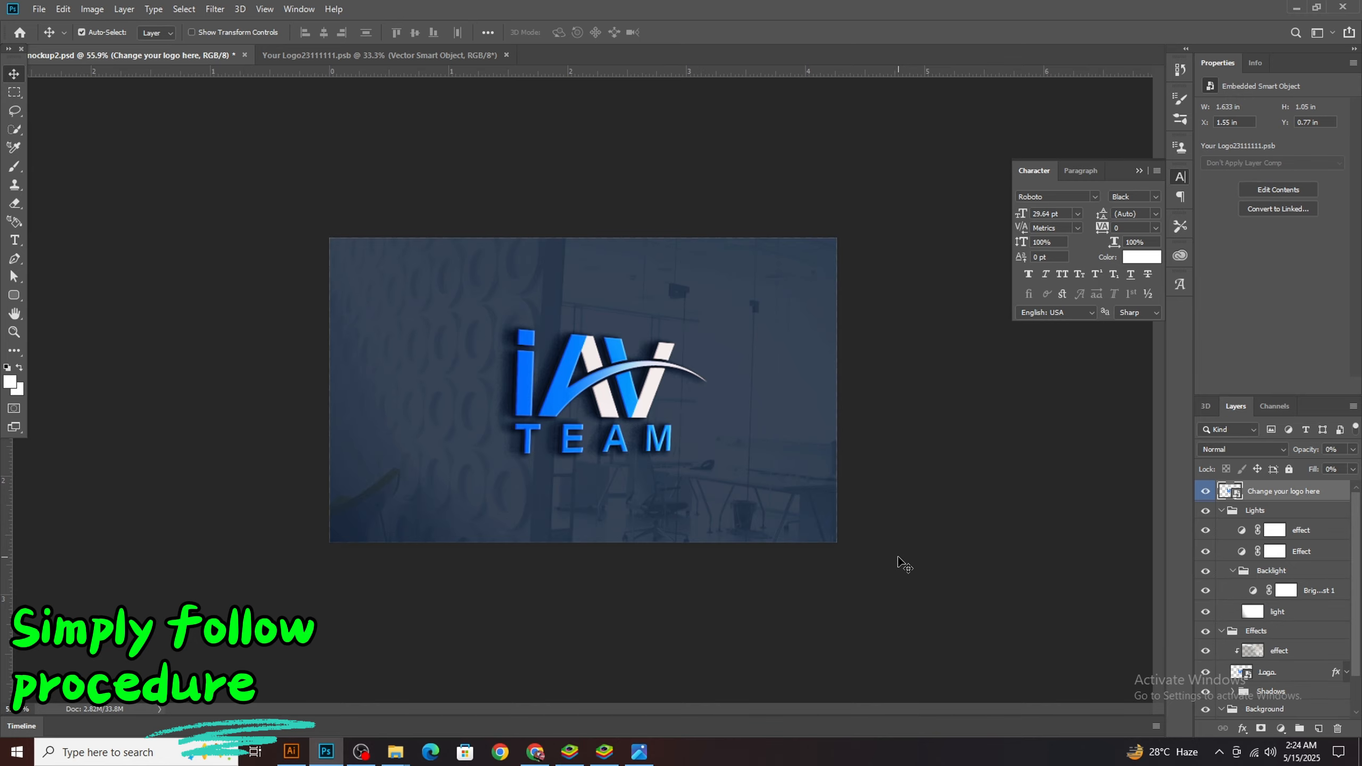
Show and refresh the desktop, and open the exported logo mockup.jpg in the image viewer
click(1359, 753)
right_click(312, 322)
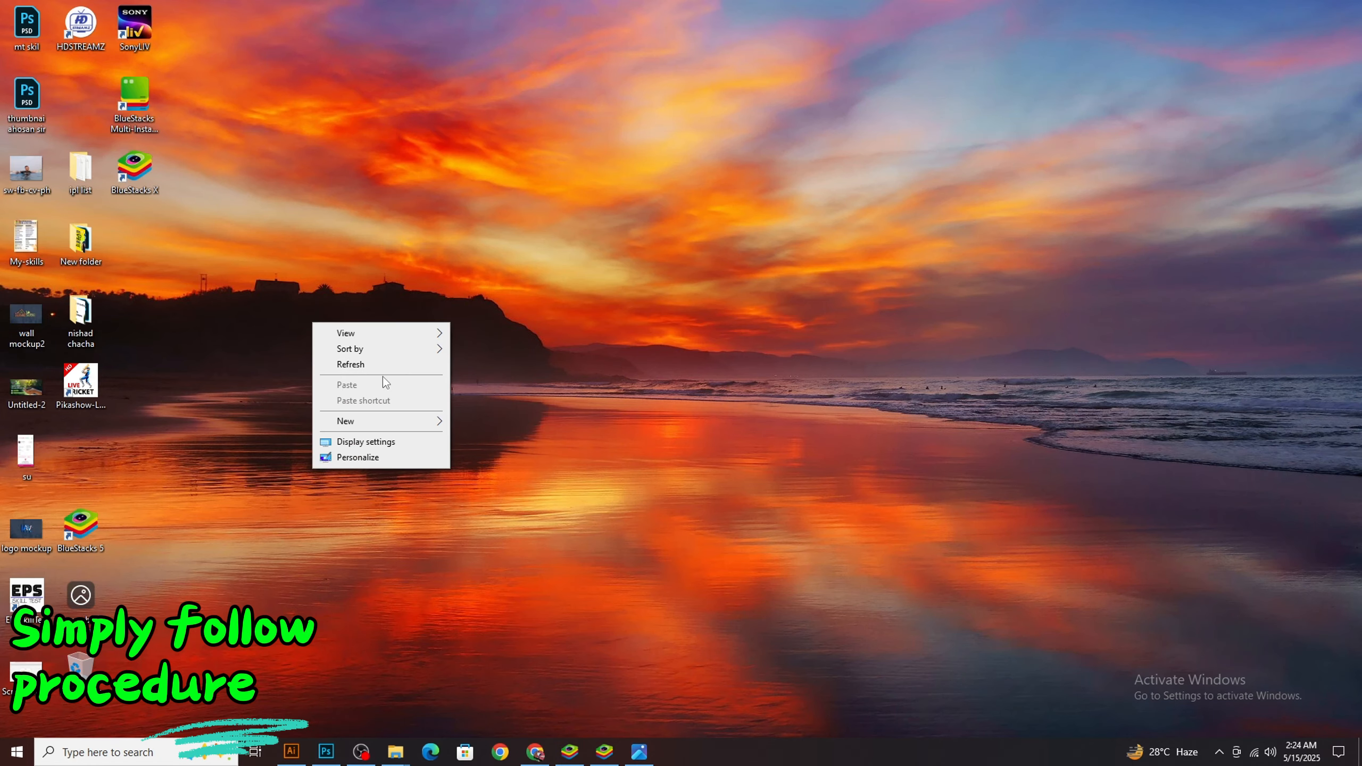
click(376, 366)
double_click(39, 392)
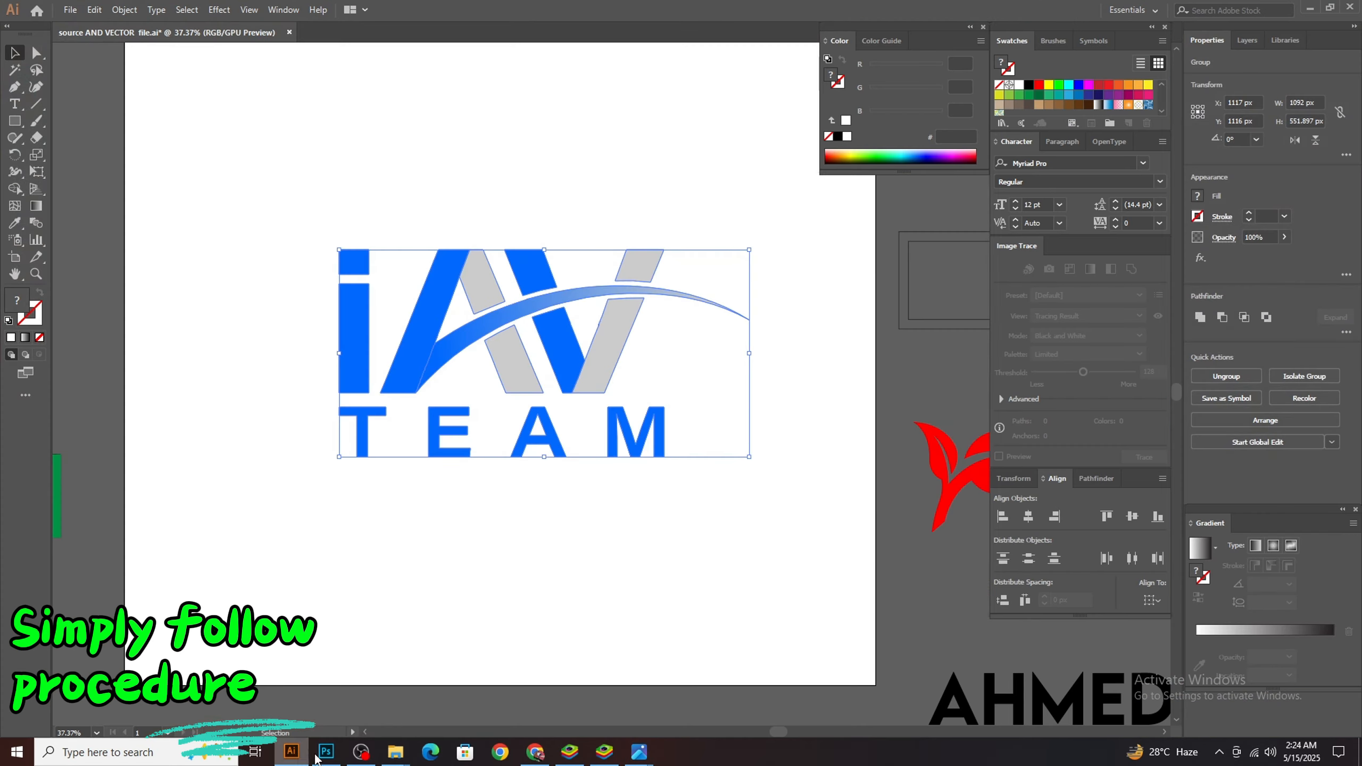
mouse_move(639, 752)
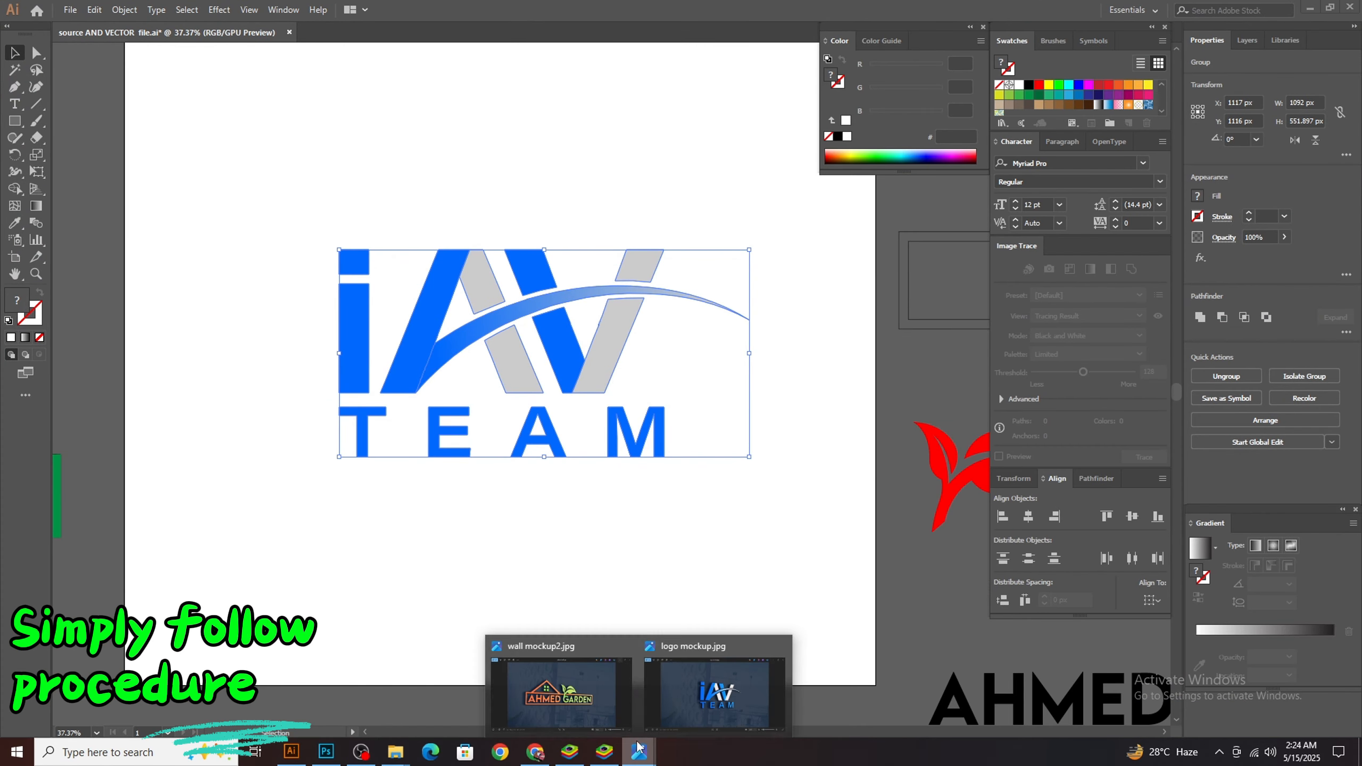
click(724, 677)
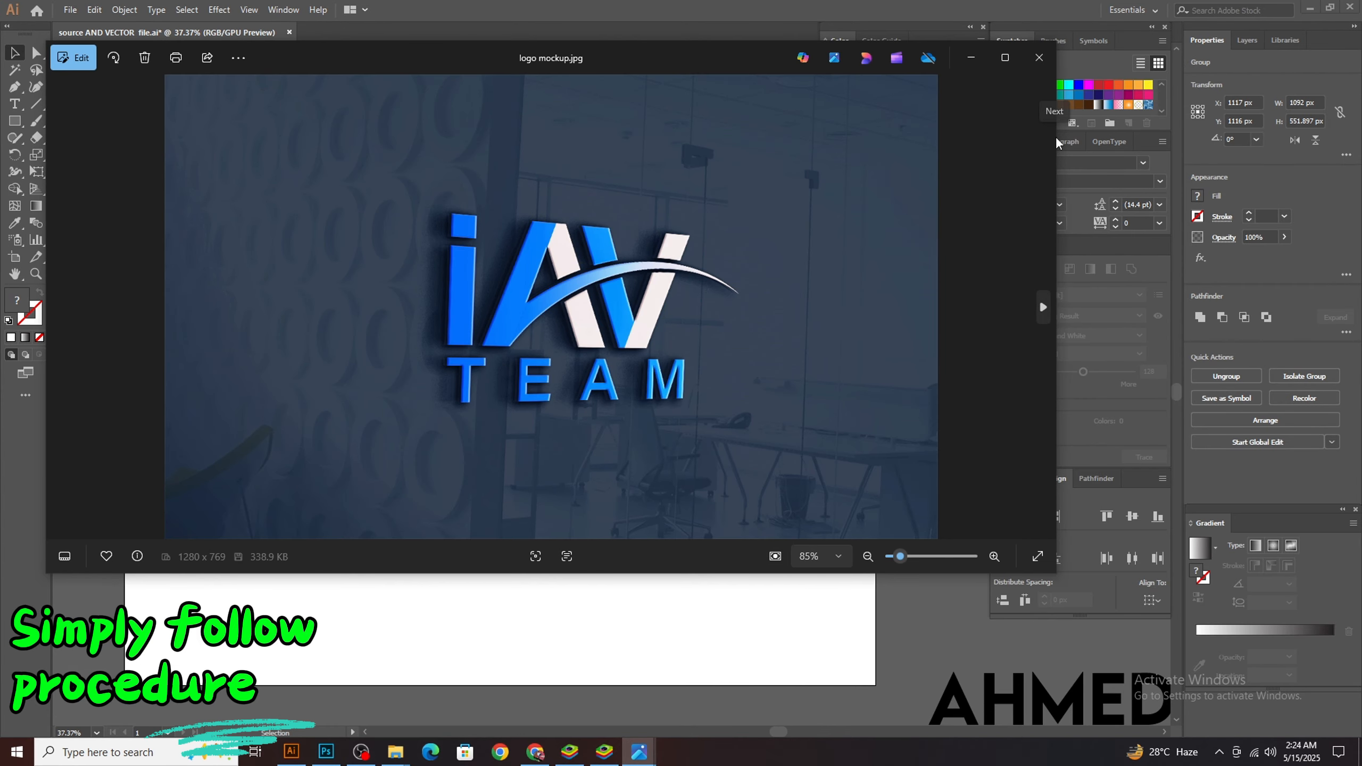
Narrow the logo mockup.jpg viewer window and place it beside the iAV TEAM logo in Illustrator
drag(1055, 143, 366, 153)
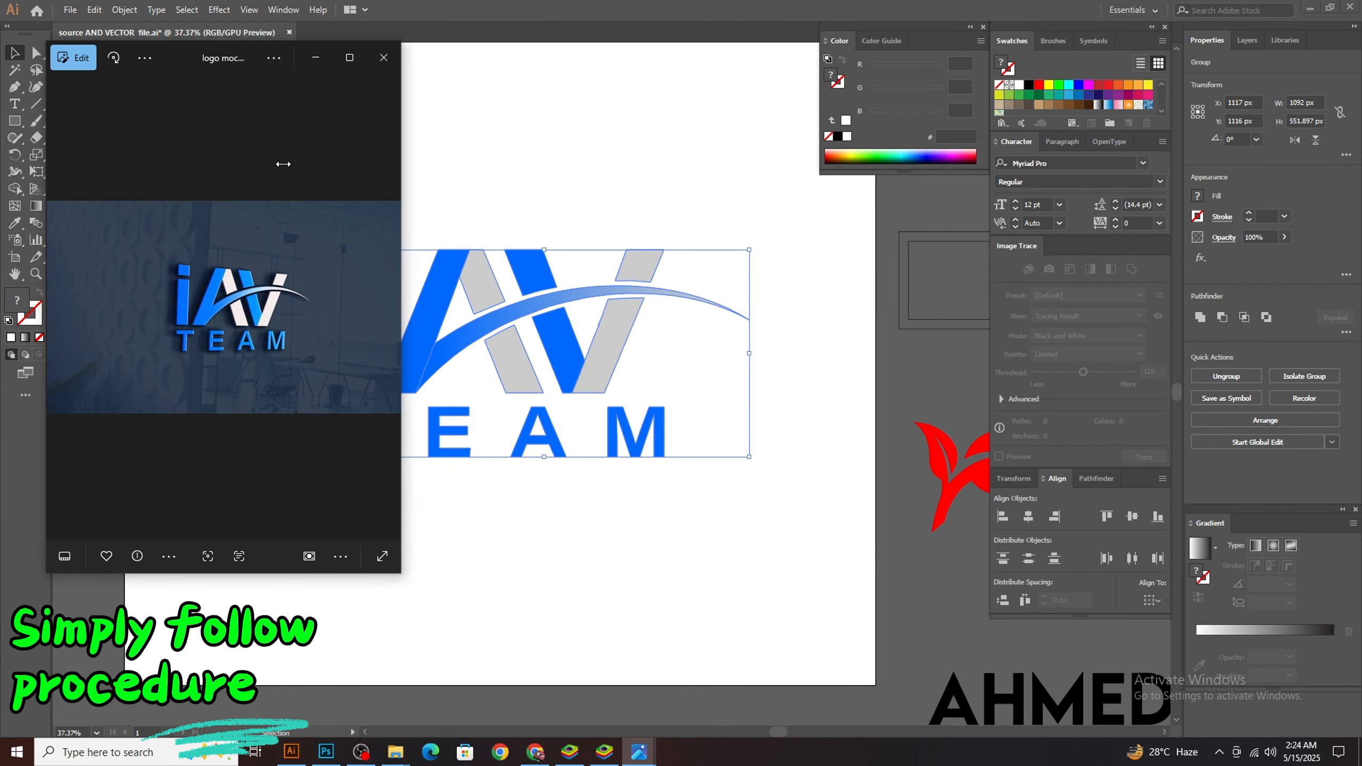
drag(172, 54, 935, 88)
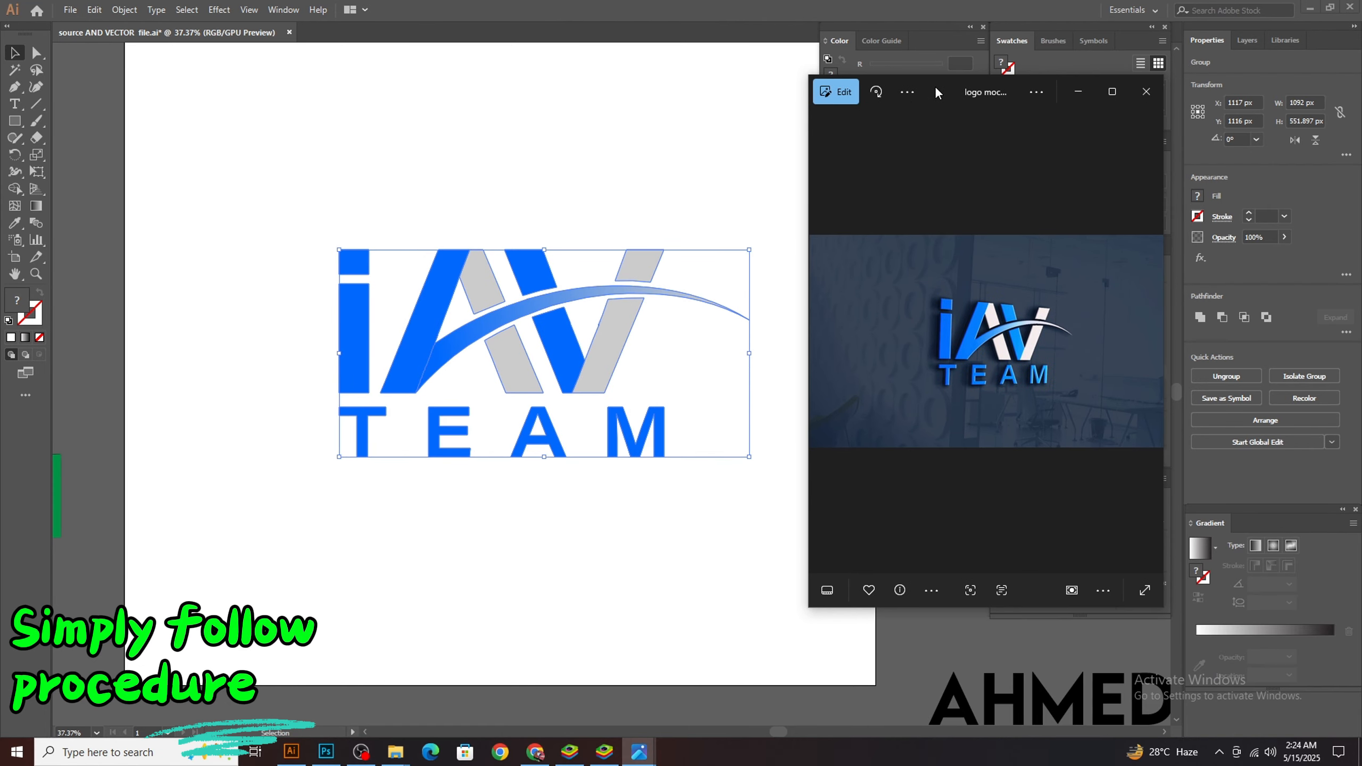
click(372, 184)
View the wall mockup2.jpg and logo mockup.jpg images, and compare logo mockup.jpg with the original logo in Illustrator
mouse_move(649, 754)
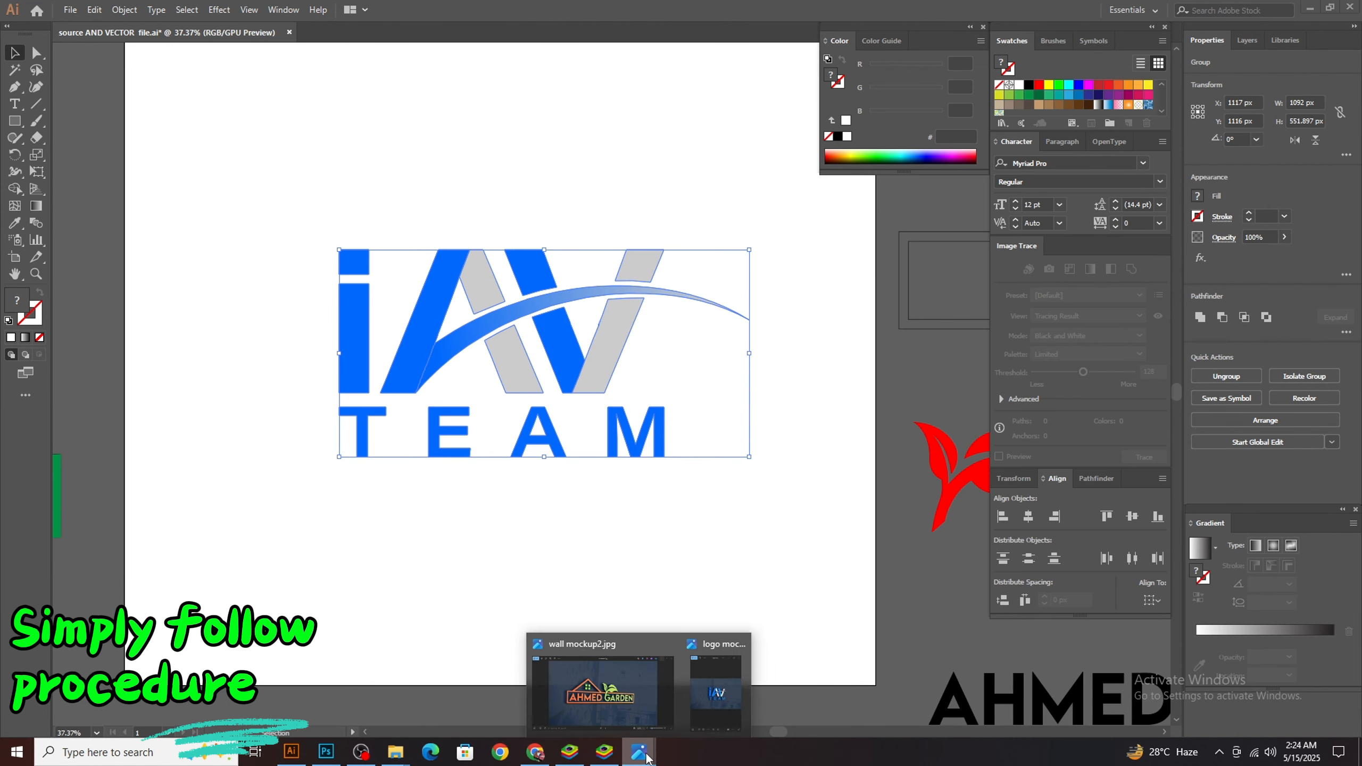
click(660, 694)
click(717, 694)
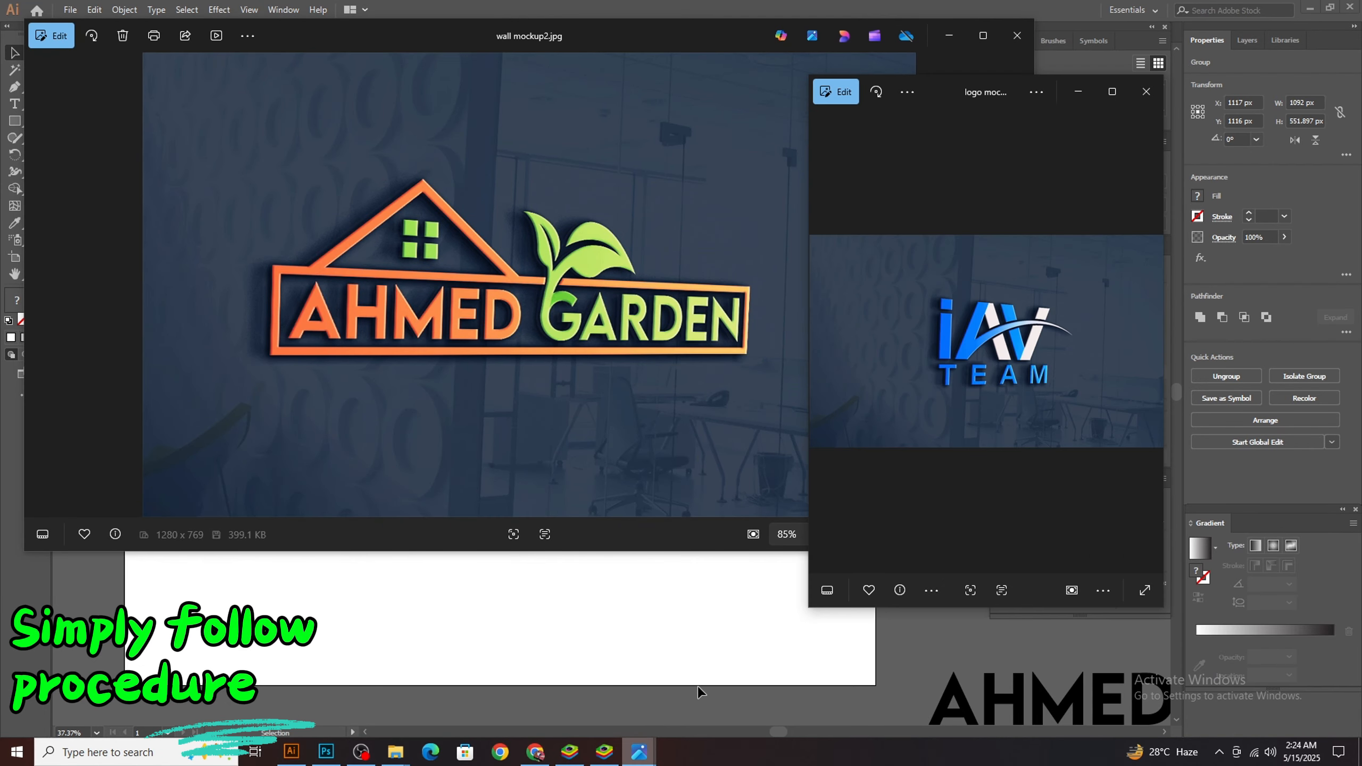
click(570, 650)
click(660, 591)
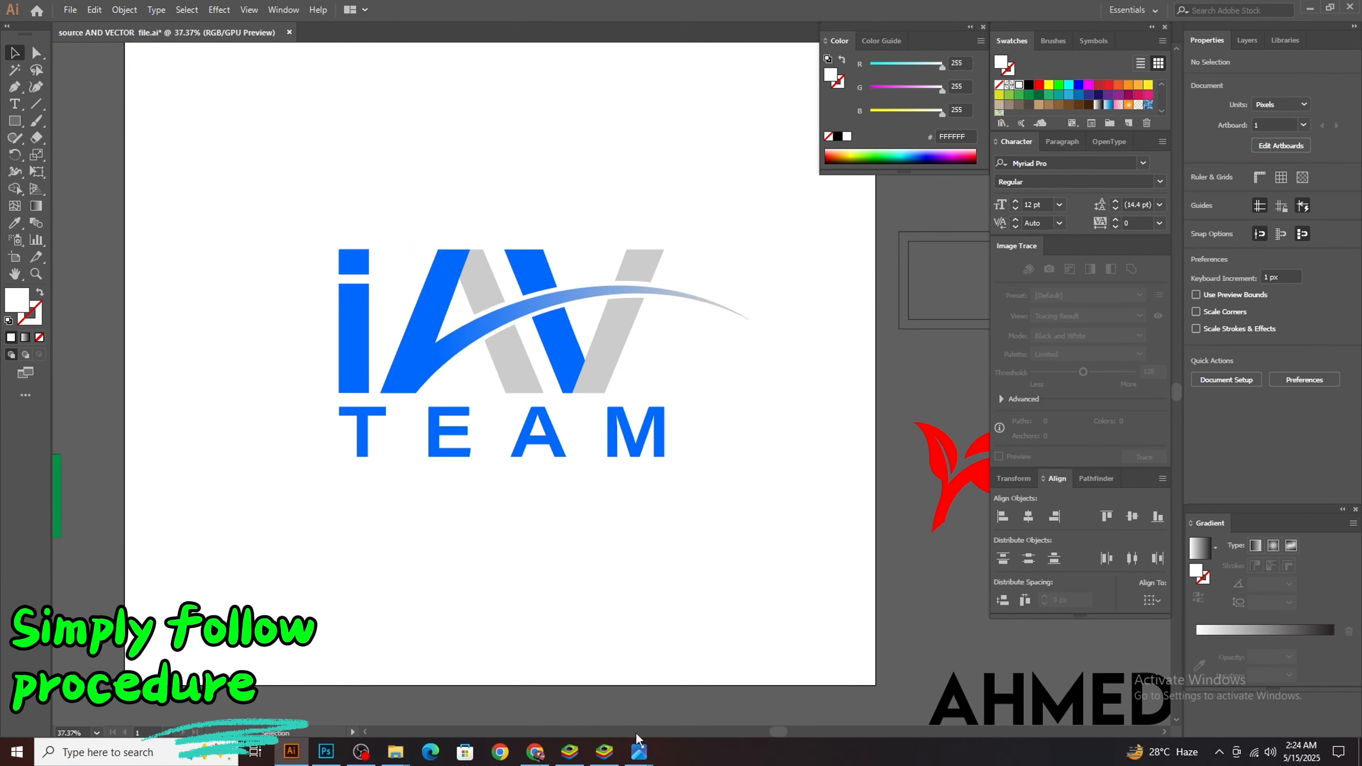
mouse_move(639, 754)
click(716, 694)
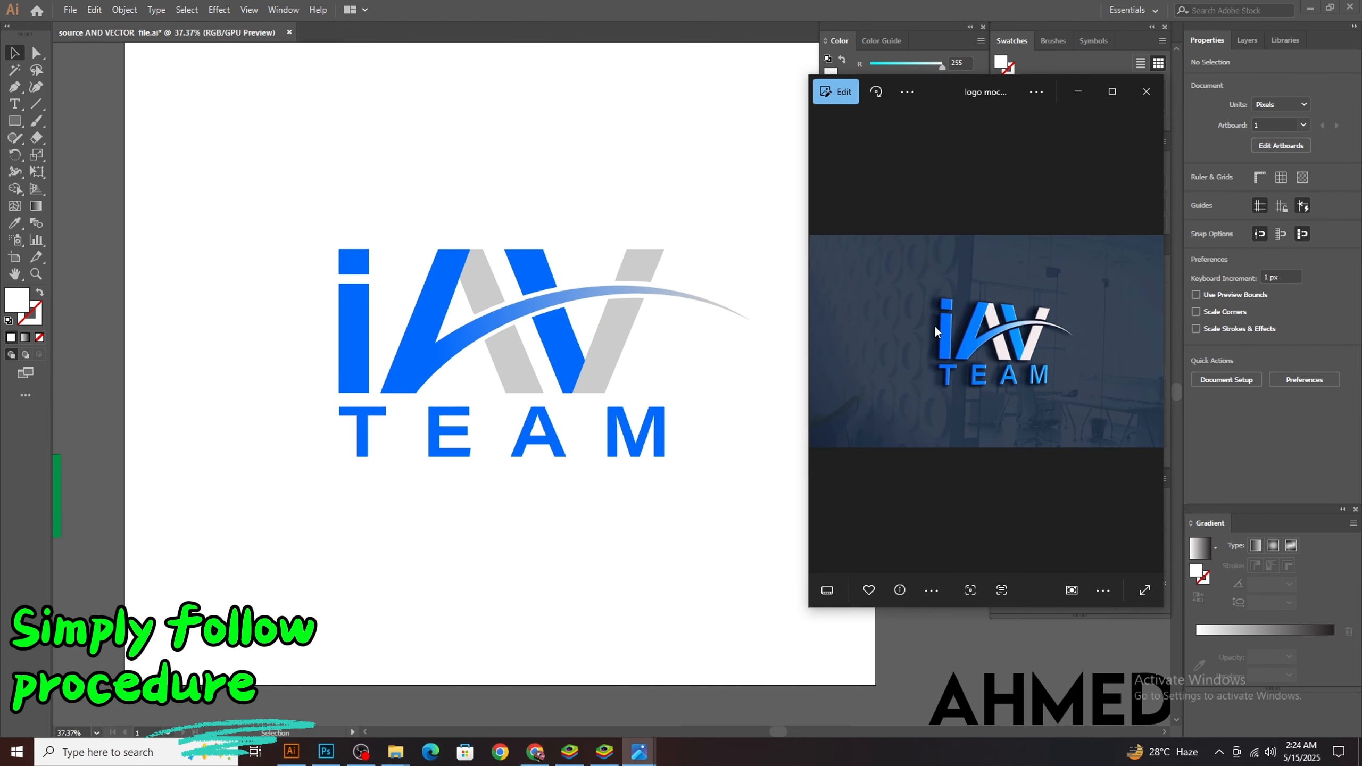
Return to Illustrator and zoom out to see more of the artwork around the iAV TEAM logo
click(408, 294)
key(ctrl+minus)
key(ctrl+minus)
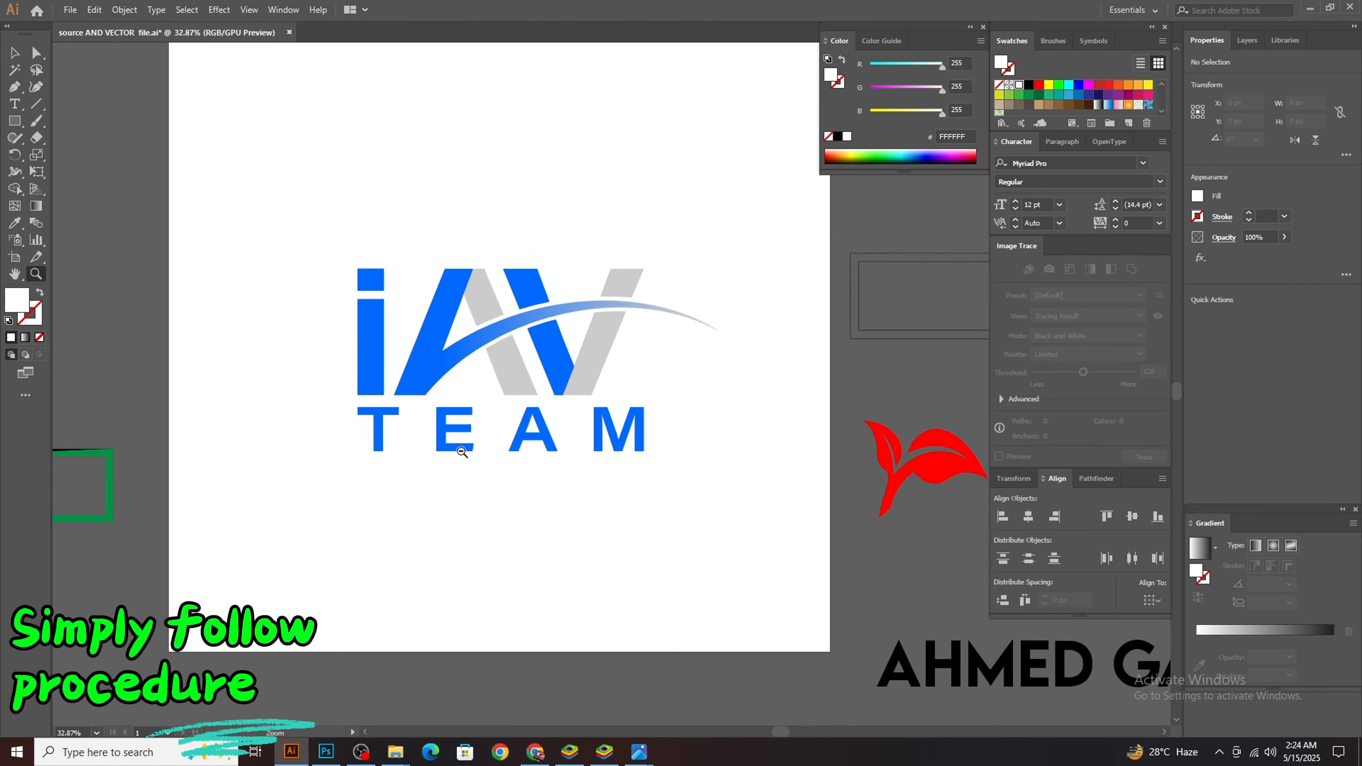